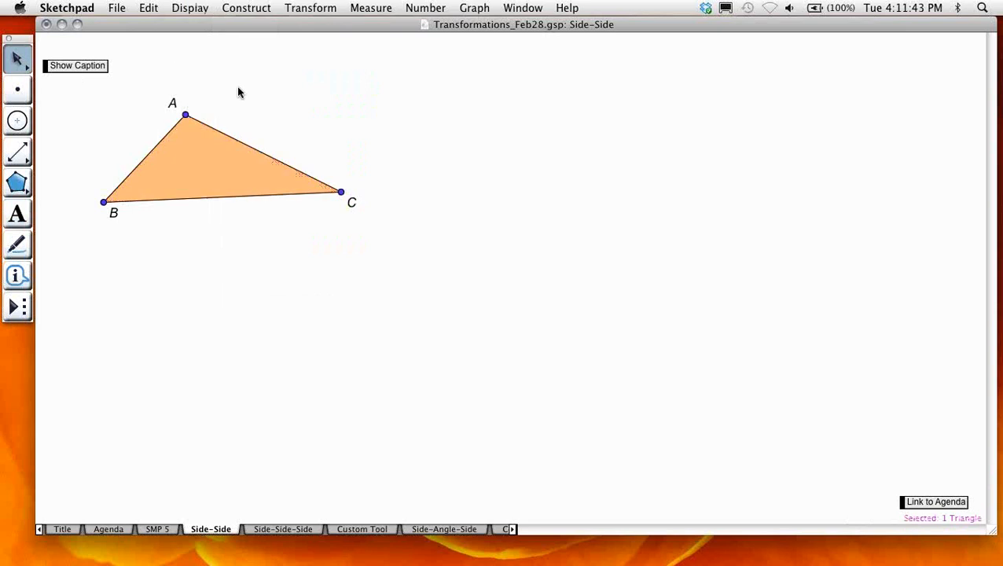
# Step: Reshape triangle ABC by repositioning its vertices C, B and A, ending with a wide, flat triangle in the page's upper-left area
pyautogui.moveTo(341, 192); pyautogui.dragTo(264, 119)
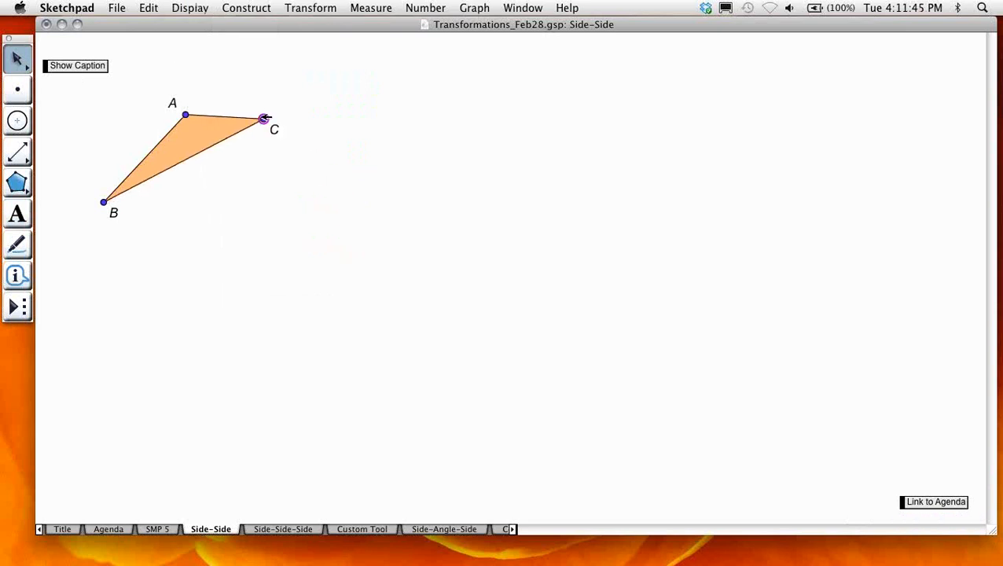
pyautogui.moveTo(103, 201); pyautogui.dragTo(128, 140)
pyautogui.click(199, 202)
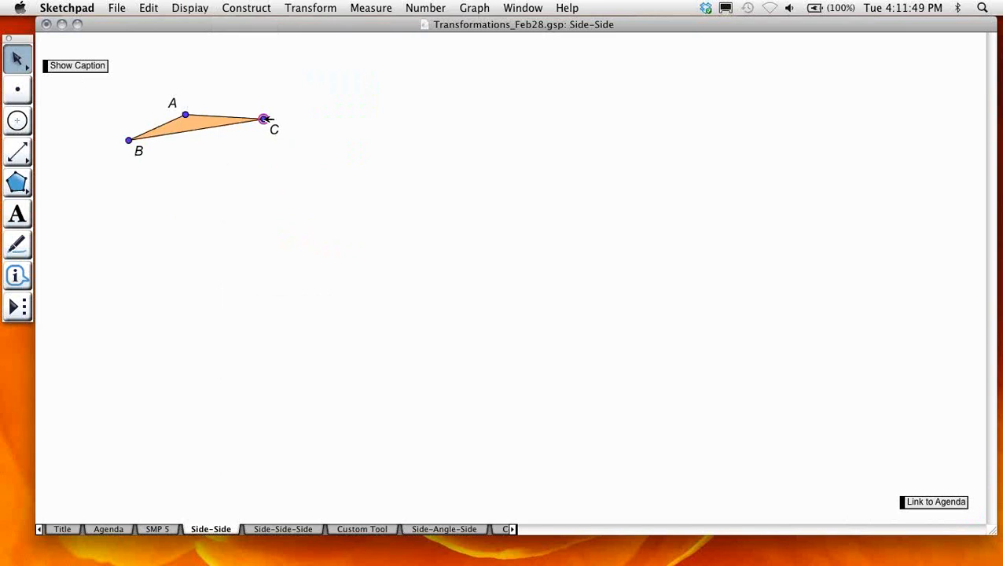
pyautogui.moveTo(265, 119); pyautogui.dragTo(294, 186)
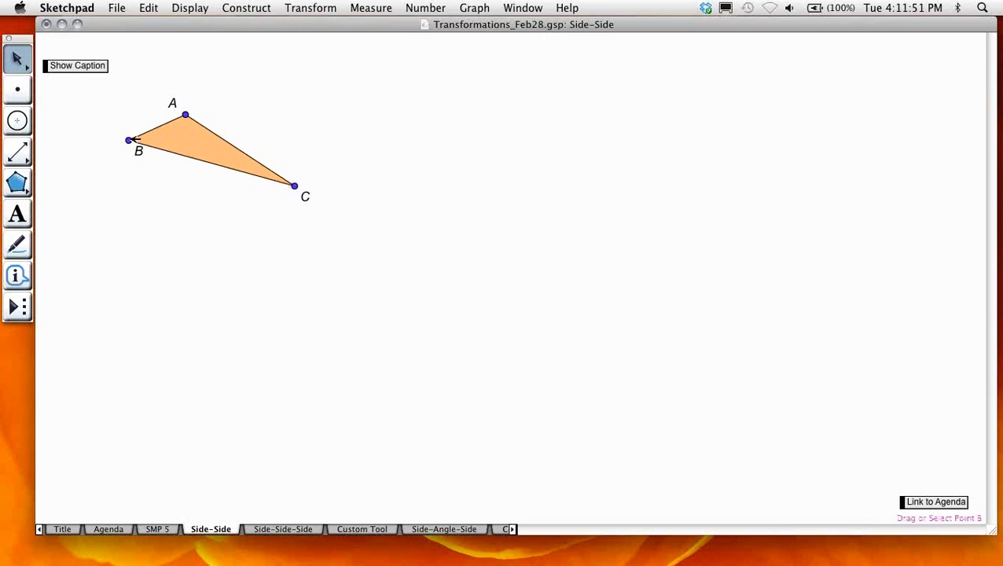
pyautogui.moveTo(129, 140); pyautogui.dragTo(101, 211)
pyautogui.click(240, 123)
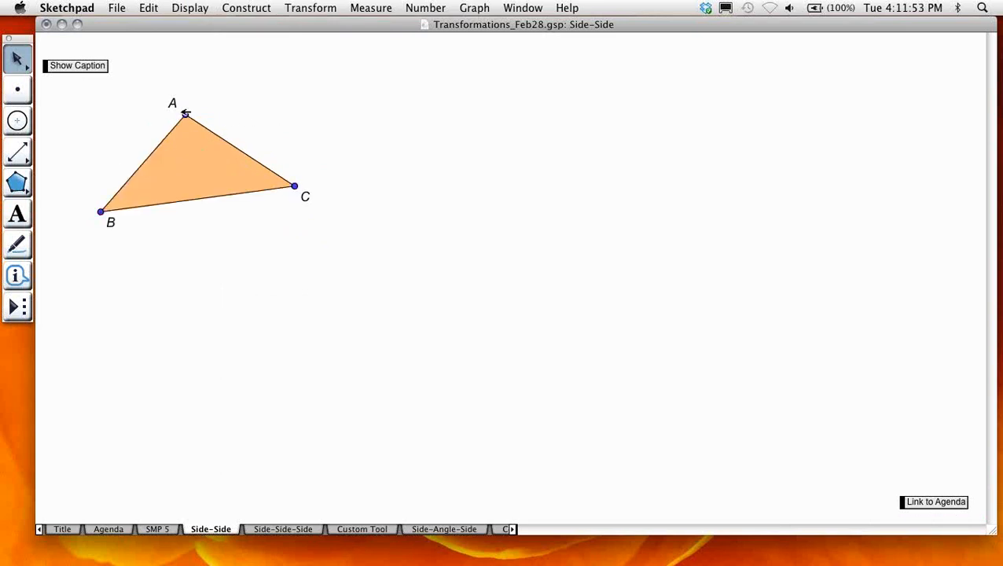
pyautogui.moveTo(185, 113); pyautogui.dragTo(167, 91)
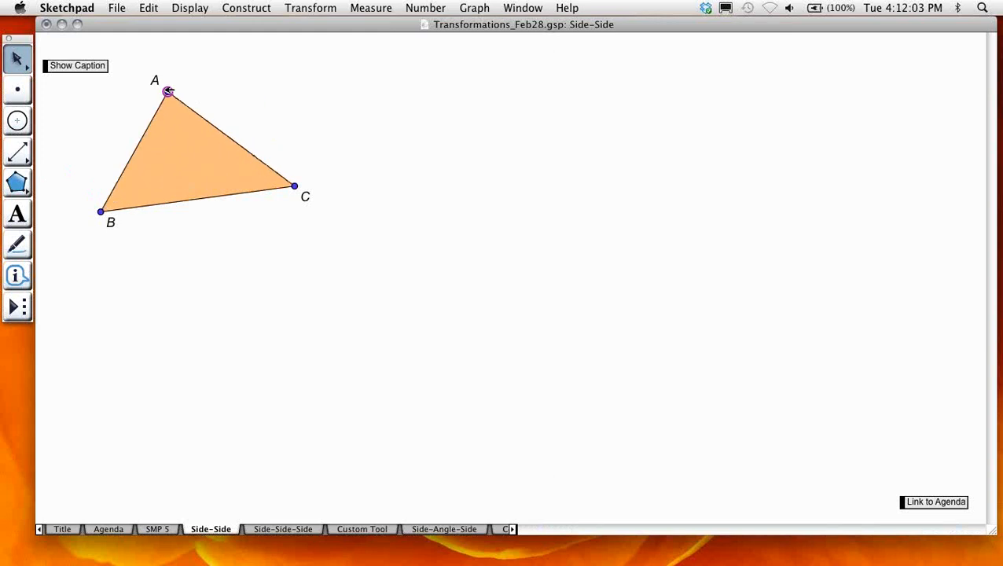
pyautogui.moveTo(296, 187); pyautogui.dragTo(305, 122)
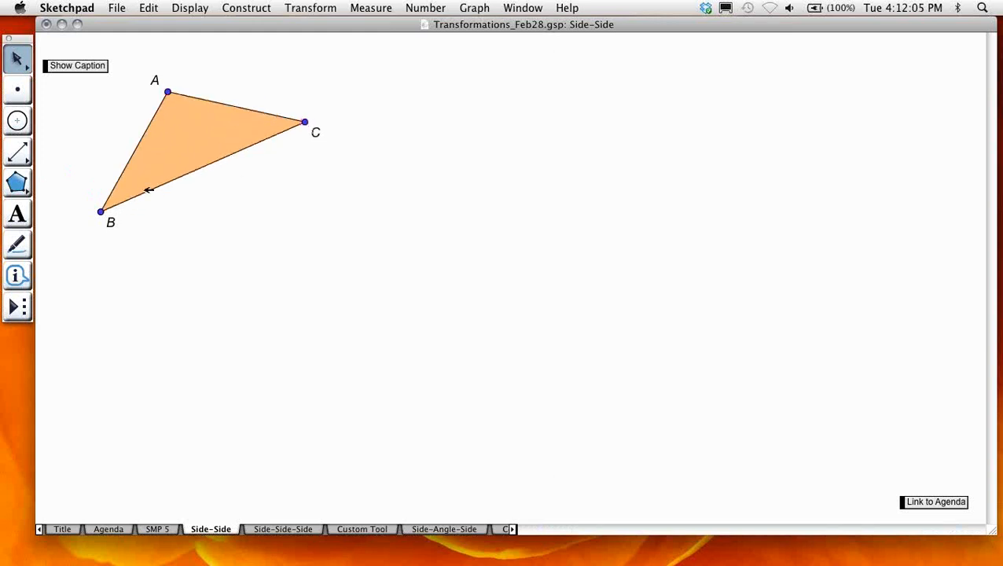
pyautogui.moveTo(102, 209); pyautogui.dragTo(114, 157)
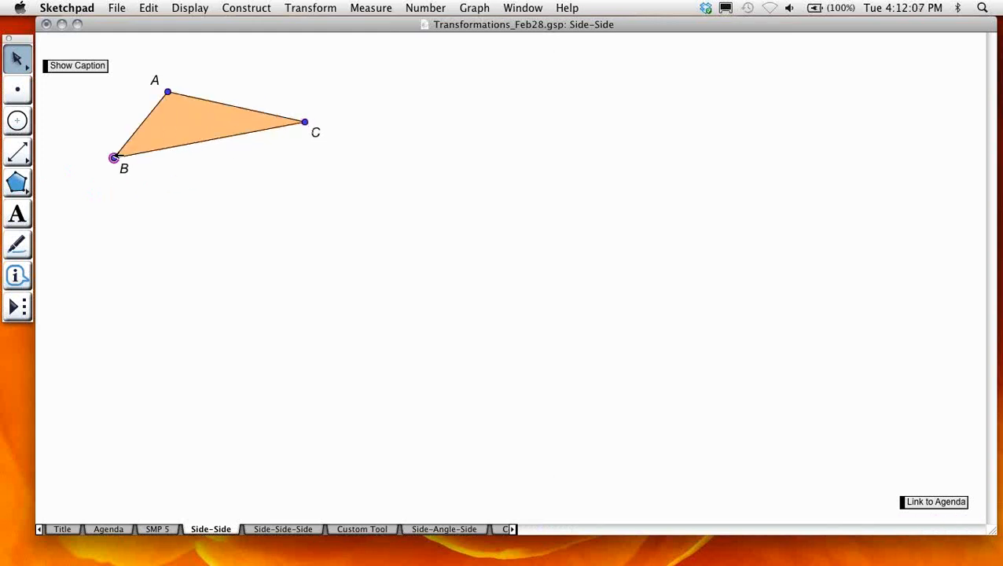
pyautogui.click(207, 170)
# Step: Place a free point D in the empty area below triangle ABC and shift it slightly up and to the left
pyautogui.click(17, 89)
pyautogui.moveTo(286, 443); pyautogui.dragTo(267, 326)
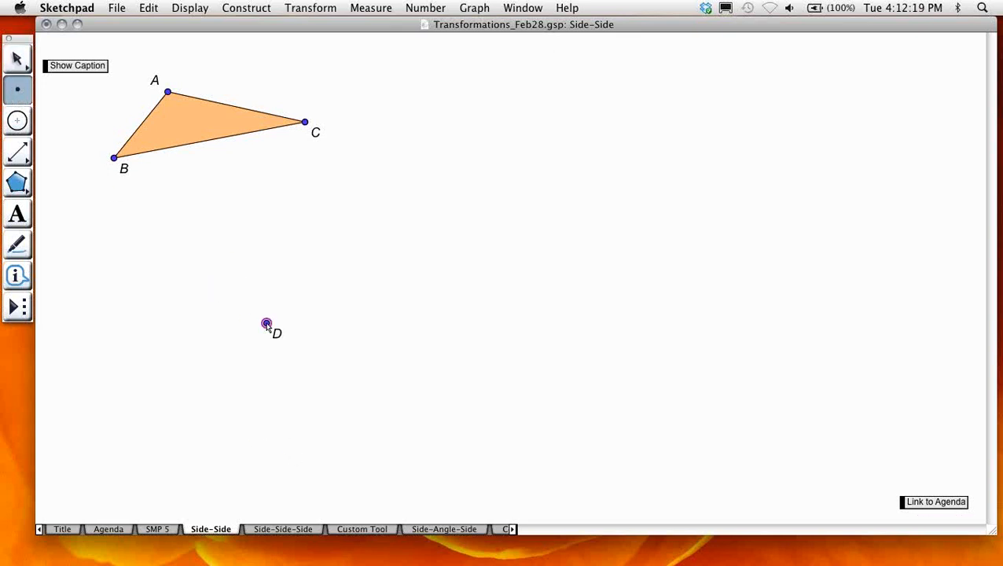
pyautogui.click(17, 58)
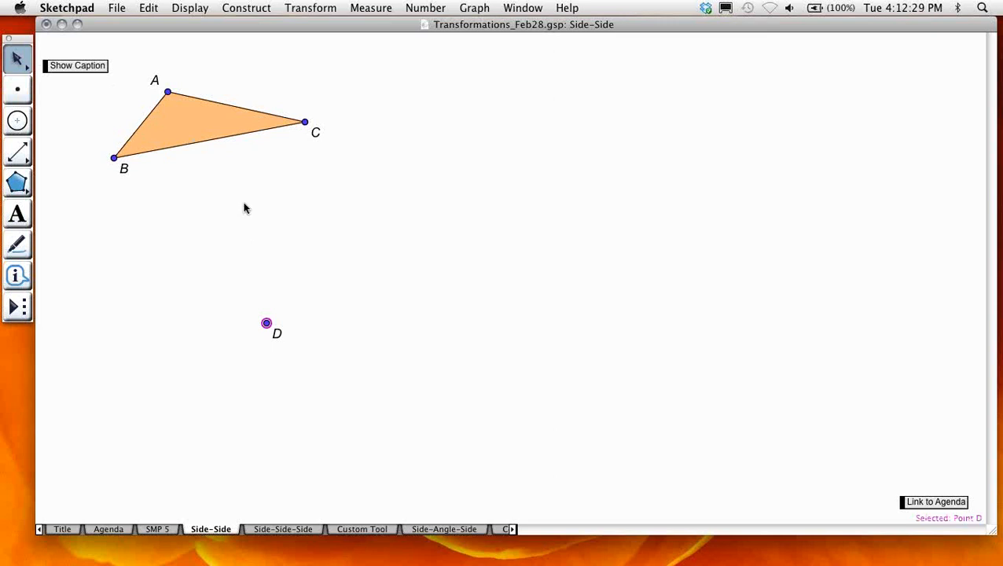
pyautogui.click(265, 239)
pyautogui.moveTo(267, 323); pyautogui.dragTo(237, 298)
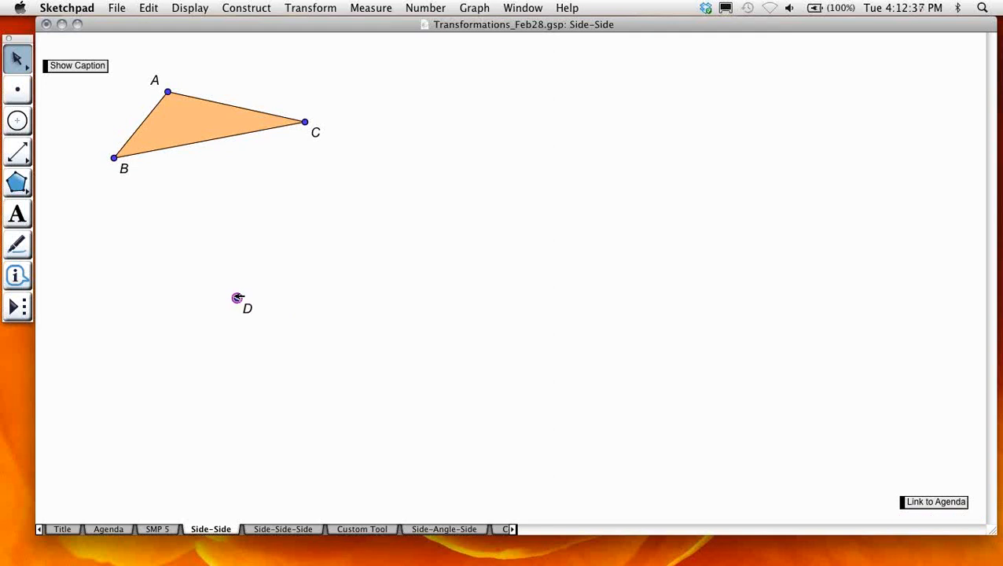
pyautogui.click(301, 291)
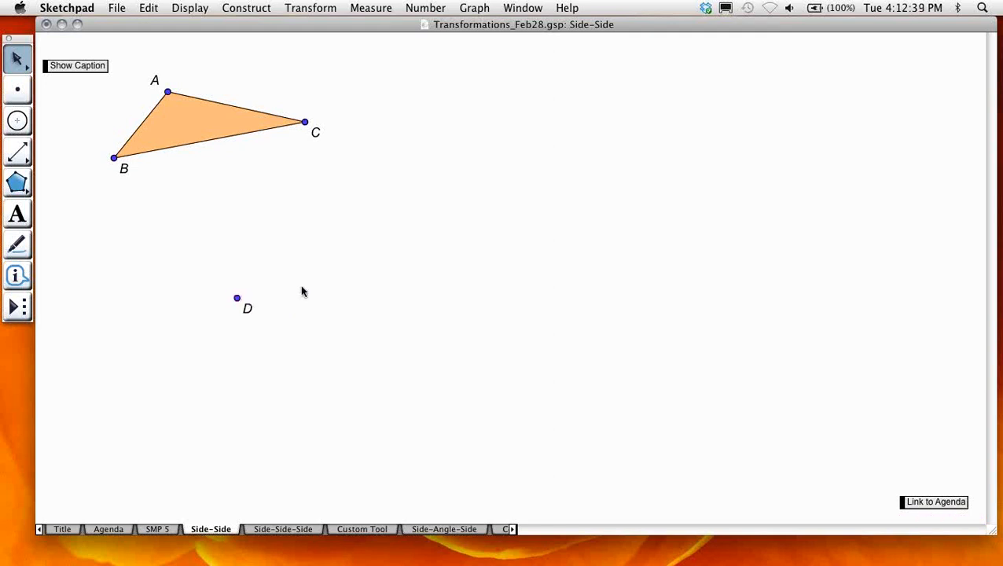
# Step: Construct a circle centred at point D with side AB of the triangle as its radius
pyautogui.click(238, 298)
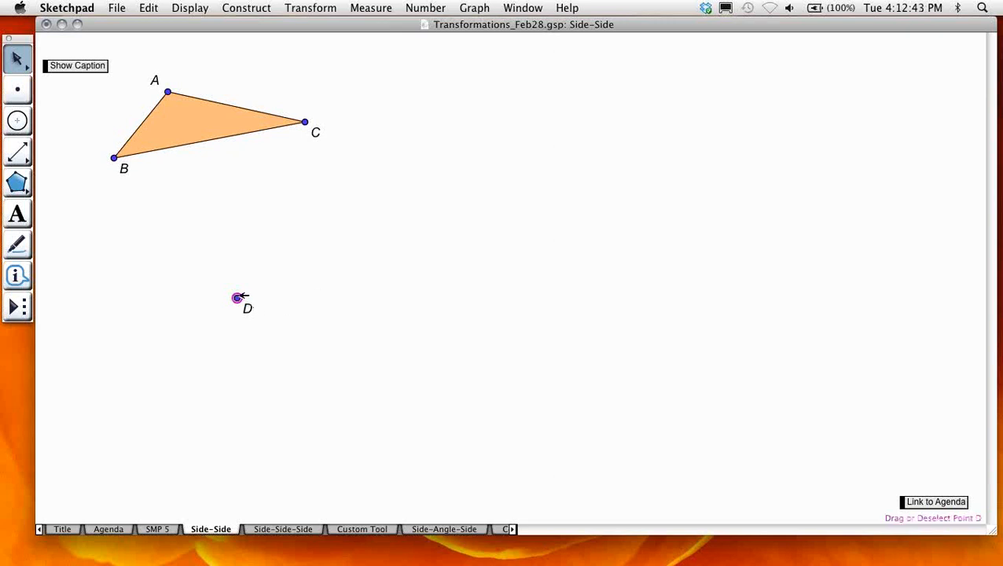
pyautogui.click(154, 114)
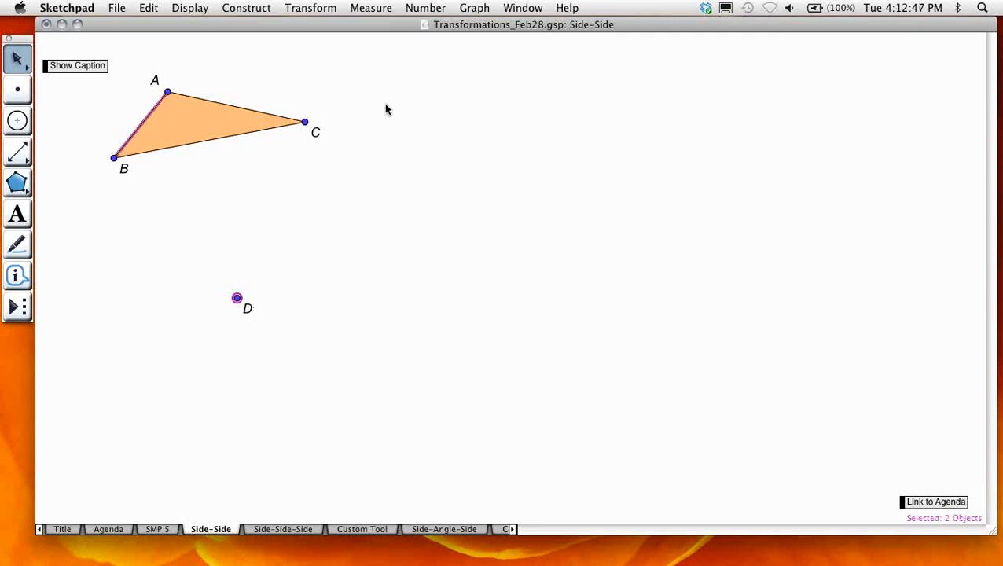
pyautogui.click(256, 8)
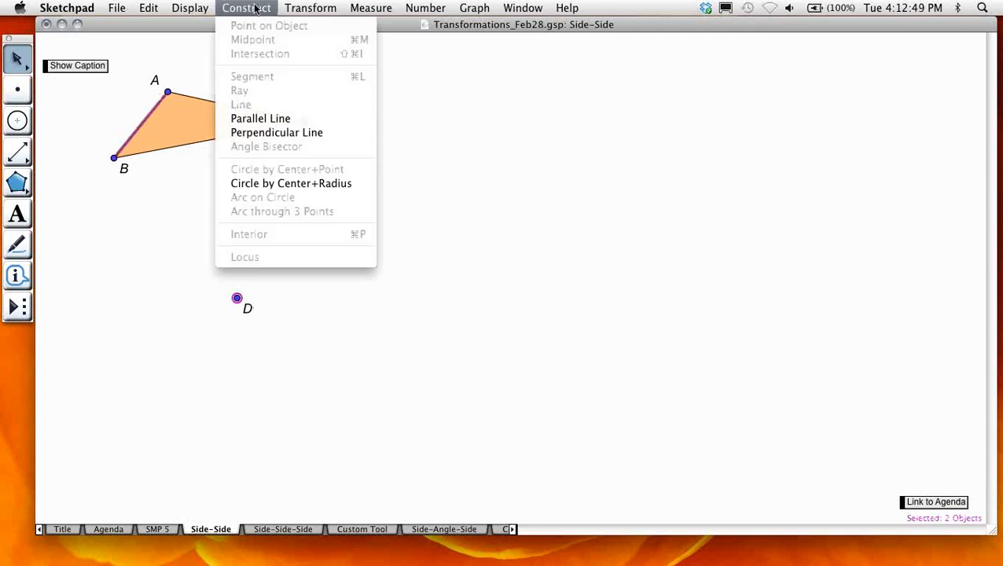
pyautogui.click(283, 187)
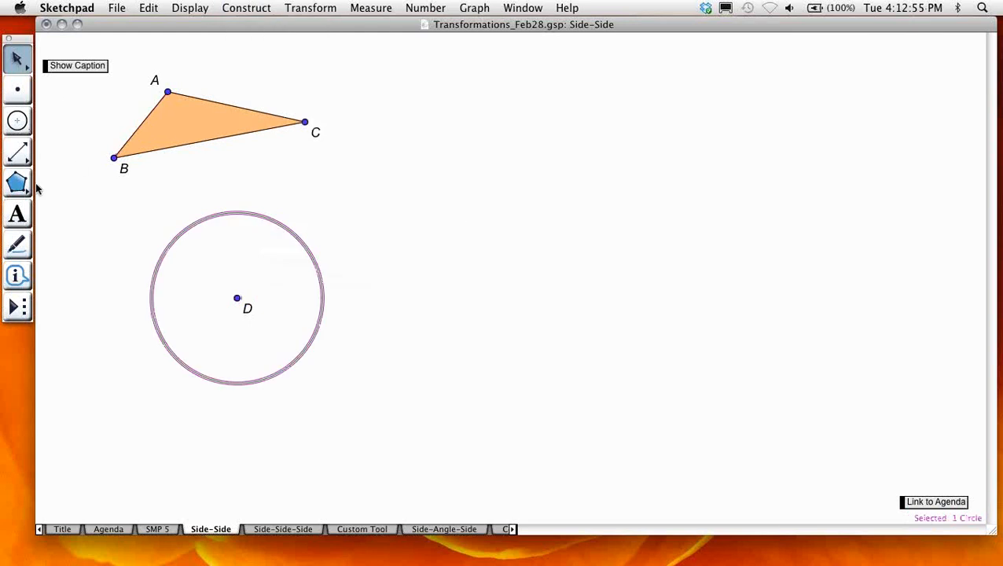
# Step: Draw a radius segment from centre D to a new point E on the circle
pyautogui.moveTo(18, 152); pyautogui.dragTo(44, 153)
pyautogui.moveTo(237, 299); pyautogui.dragTo(318, 270)
pyautogui.click(22, 63)
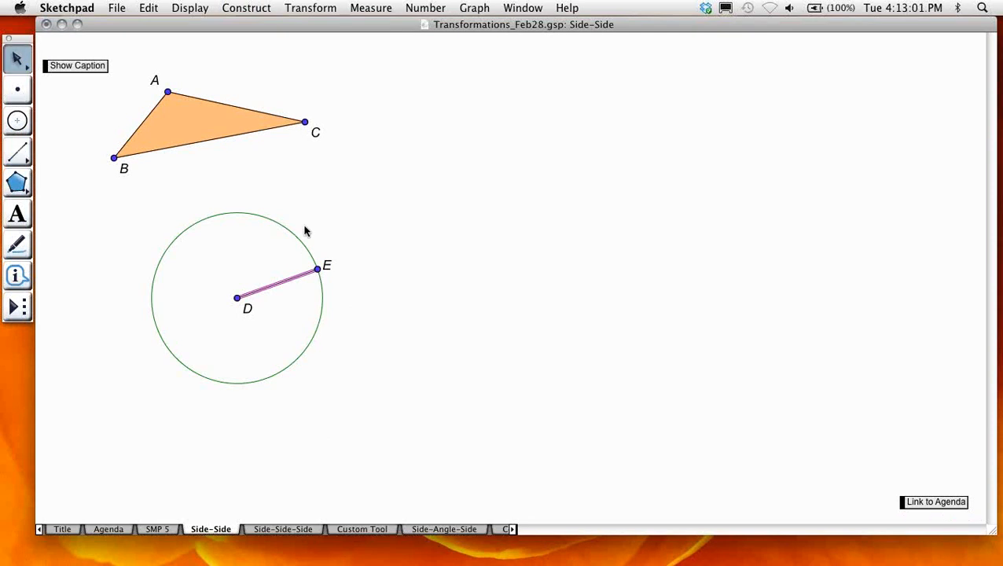
pyautogui.click(315, 244)
# Step: Test the construction by moving E along the circle and moving vertex A to lengthen side AB
pyautogui.moveTo(317, 269); pyautogui.dragTo(326, 250)
pyautogui.click(290, 202)
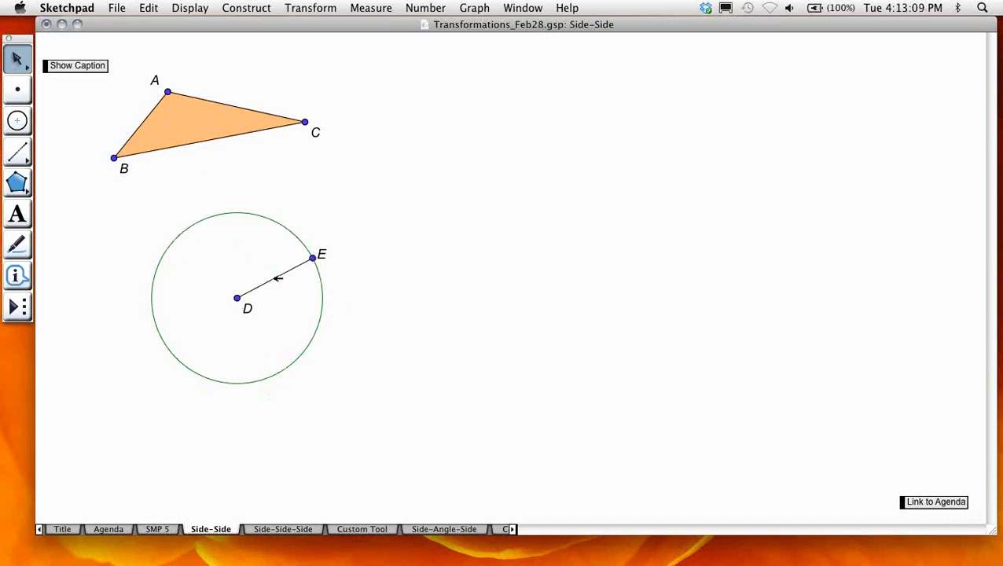
pyautogui.moveTo(169, 91)
pyautogui.mouseDown()
pyautogui.moveTo(188, 67)
pyautogui.moveTo(166, 98)
pyautogui.moveTo(201, 69)
pyautogui.moveTo(162, 103)
pyautogui.moveTo(183, 76)
pyautogui.mouseUp()
pyautogui.click(255, 70)
# Step: Set the line style of the three triangle sides and segment DE to Medium
pyautogui.click(163, 101)
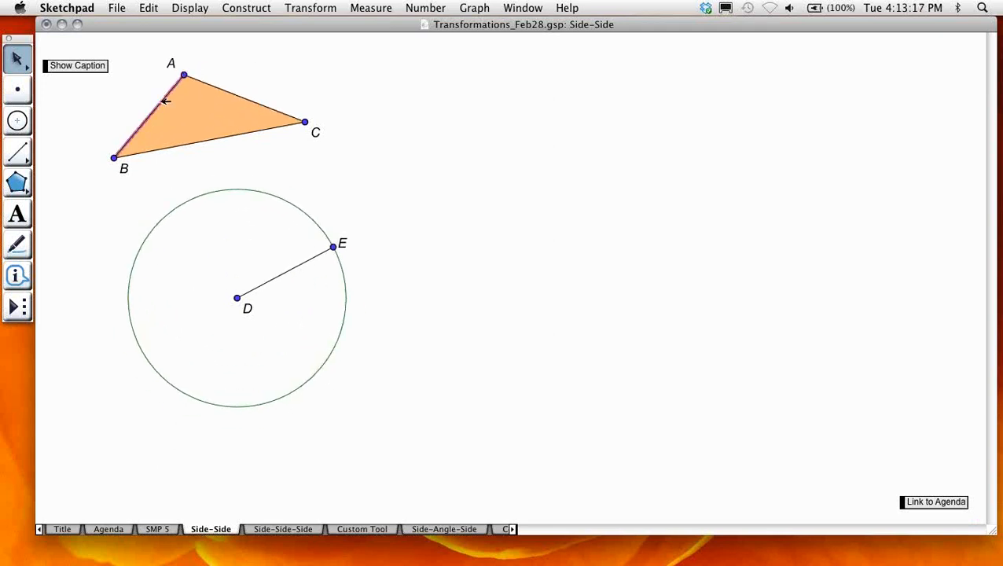
pyautogui.click(192, 143)
pyautogui.click(251, 99)
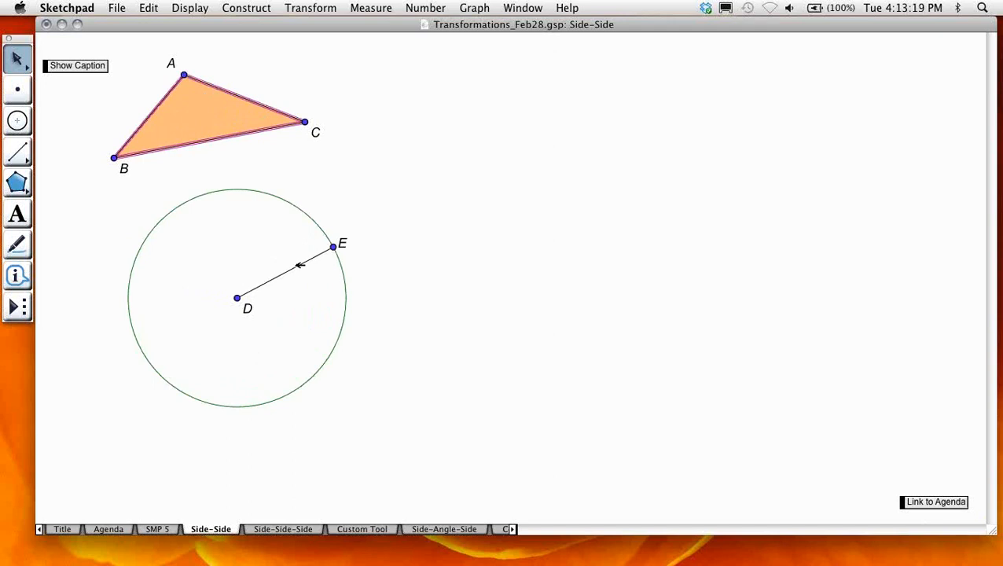
pyautogui.click(300, 264)
pyautogui.click(180, 7)
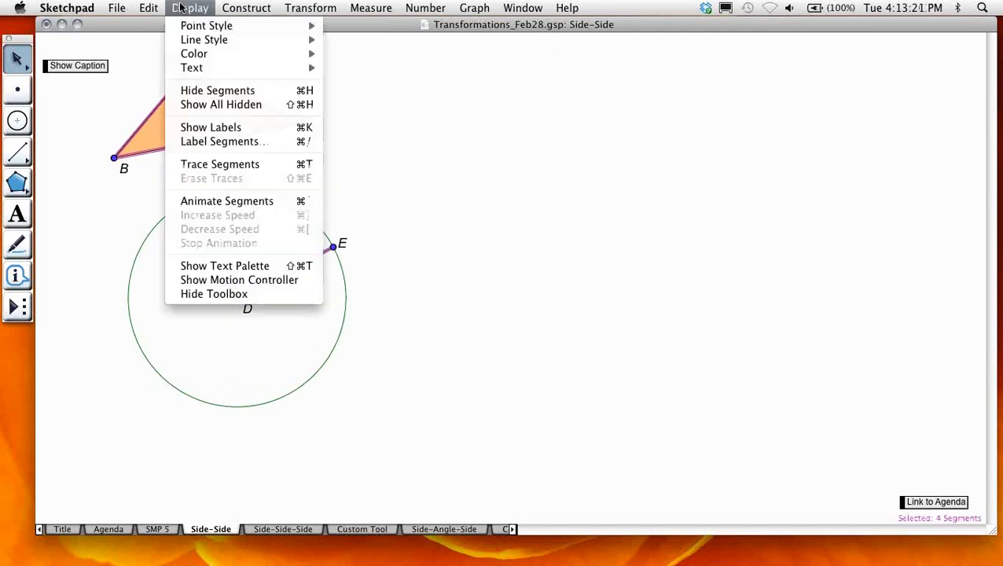
pyautogui.moveTo(187, 39)
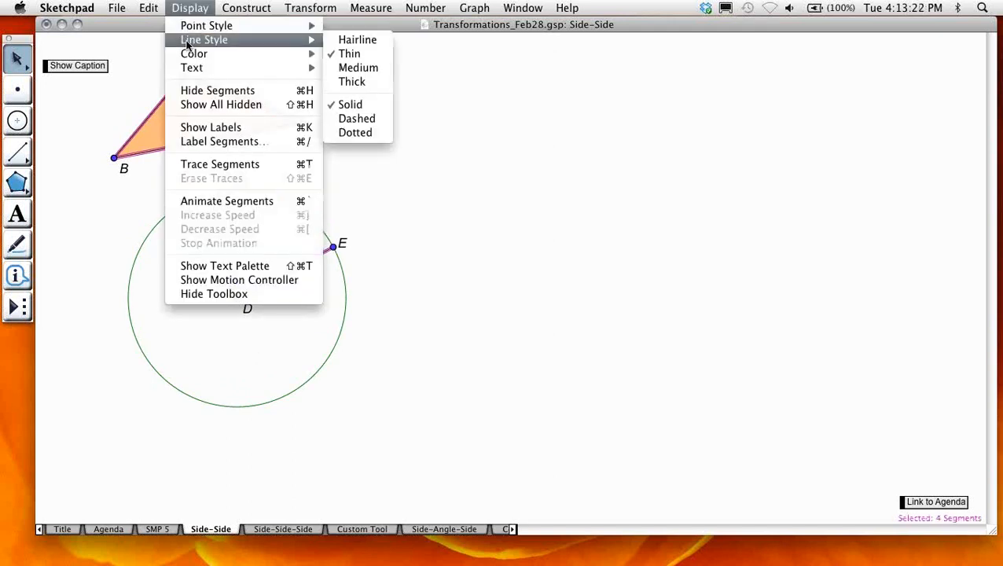
pyautogui.click(353, 68)
pyautogui.click(369, 185)
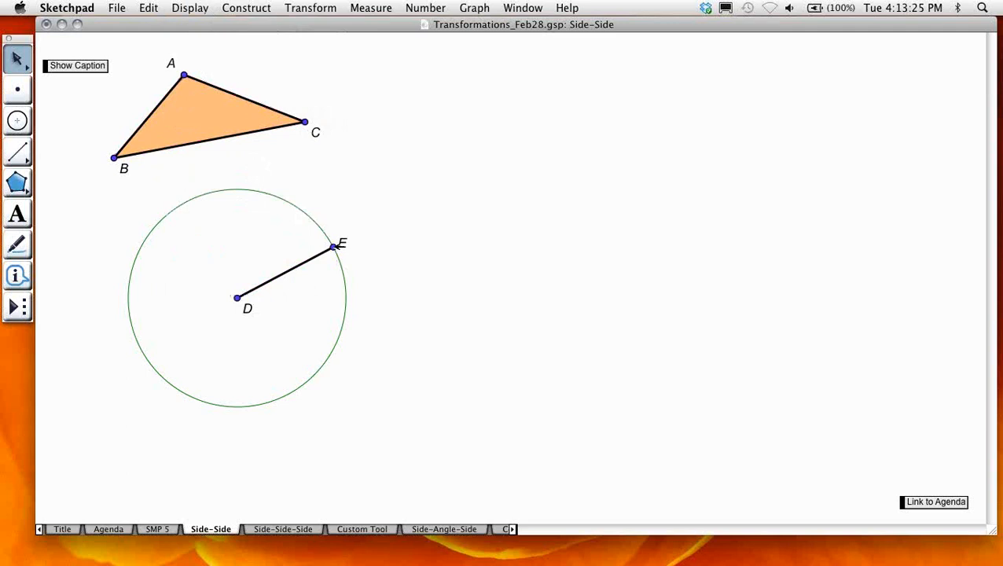
# Step: Reposition segment DE and its endpoint E on the circle, and move vertex A to shorten side AB
pyautogui.moveTo(336, 246); pyautogui.dragTo(343, 270)
pyautogui.click(271, 290)
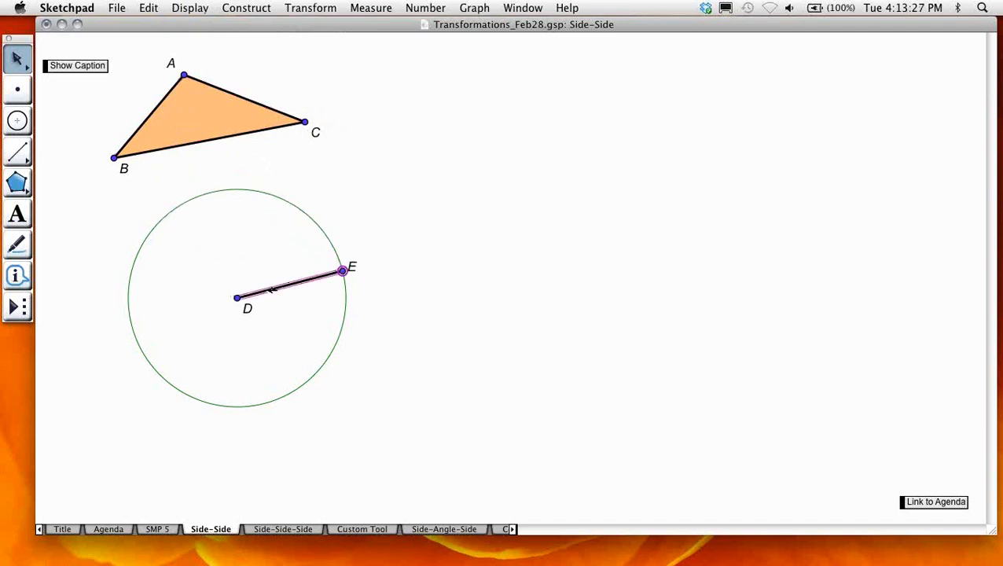
pyautogui.moveTo(271, 289)
pyautogui.mouseDown()
pyautogui.moveTo(196, 289)
pyautogui.moveTo(294, 269)
pyautogui.moveTo(234, 284)
pyautogui.moveTo(282, 311)
pyautogui.moveTo(198, 286)
pyautogui.moveTo(259, 289)
pyautogui.mouseUp()
pyautogui.click(282, 228)
pyautogui.click(259, 245)
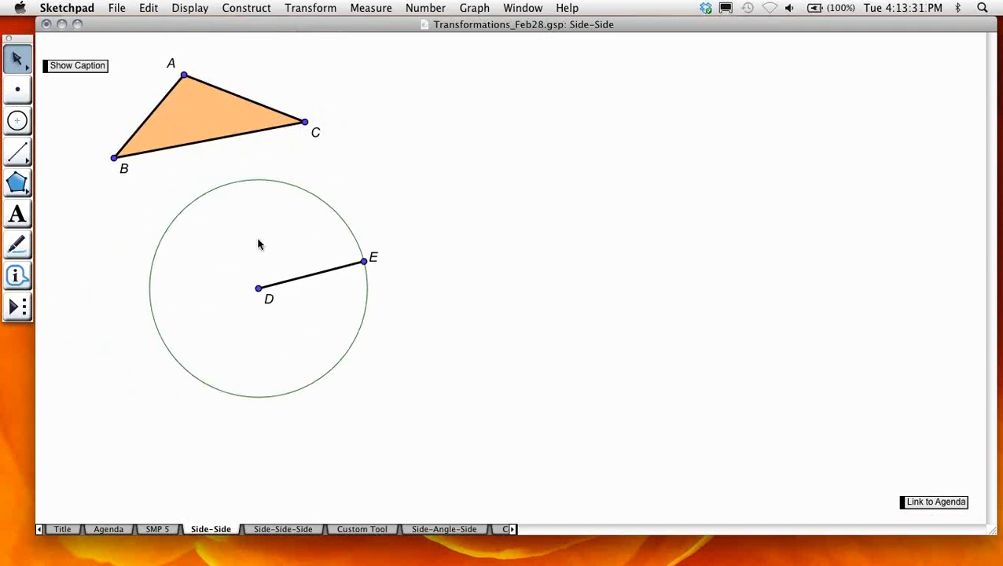
pyautogui.moveTo(318, 277); pyautogui.dragTo(335, 219)
pyautogui.click(273, 219)
pyautogui.click(302, 156)
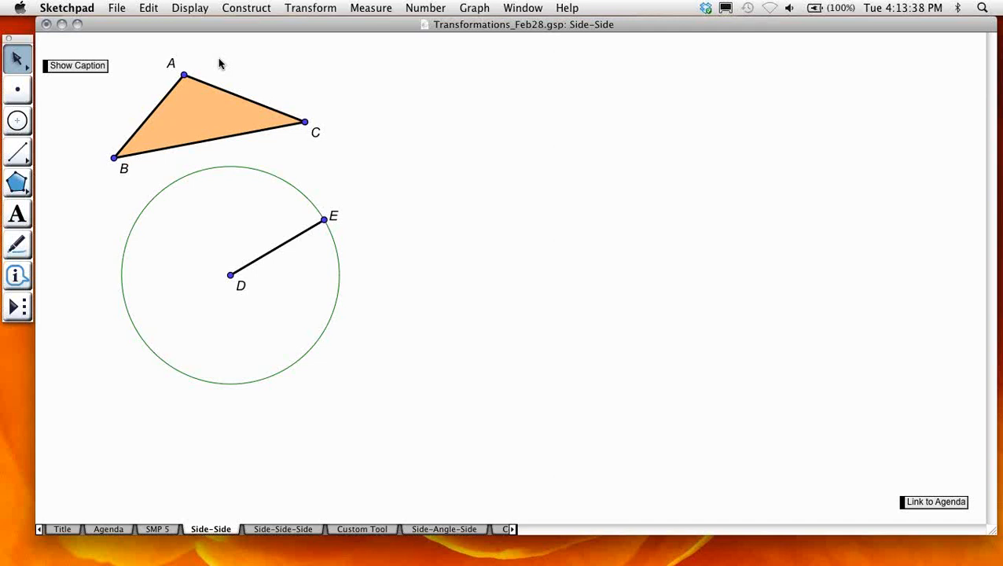
pyautogui.moveTo(193, 68); pyautogui.dragTo(193, 74)
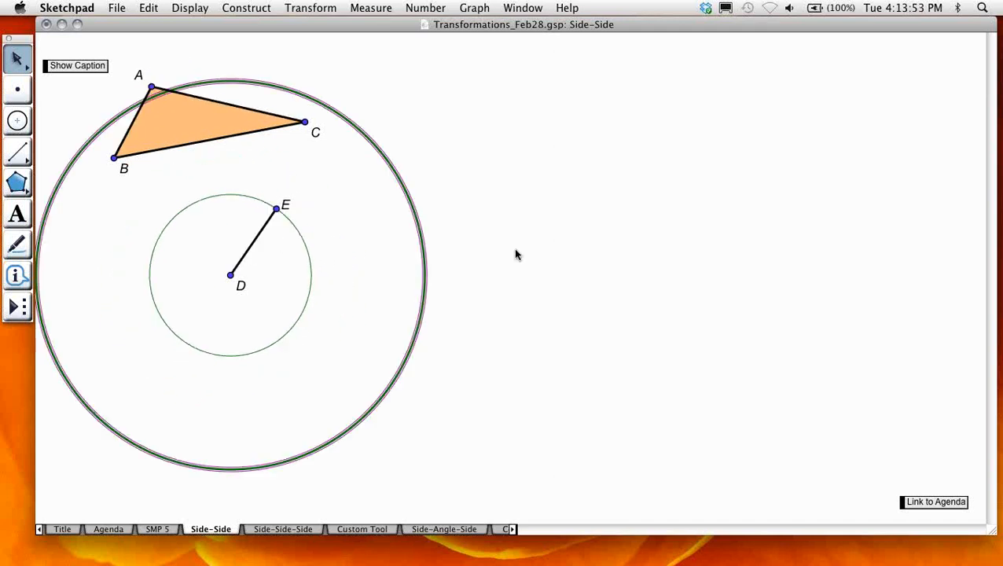
# Step: Draw a segment from D to a new point F on the larger circle, and move vertex C to shorten side BC
pyautogui.moveTo(17, 152); pyautogui.dragTo(57, 156)
pyautogui.click(229, 275)
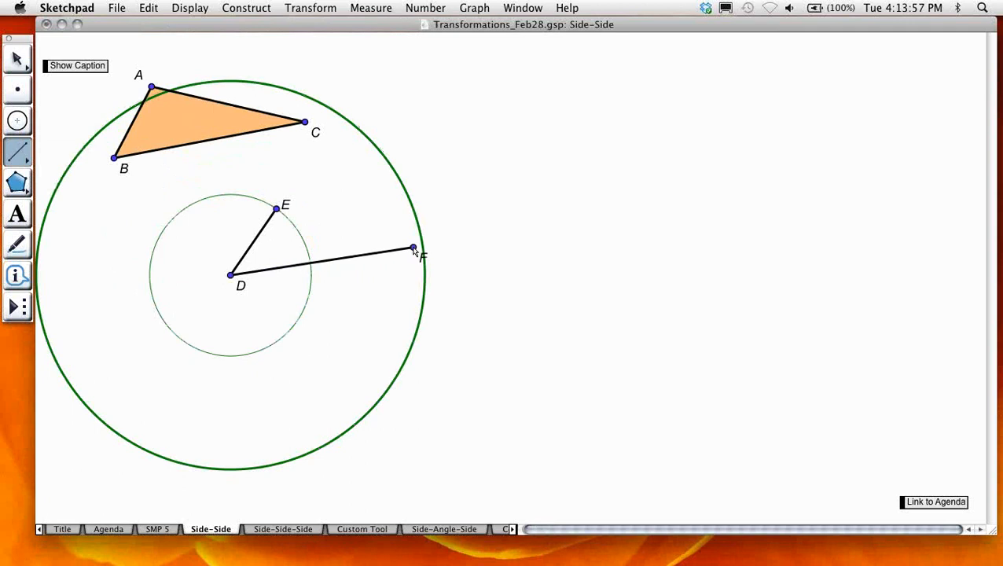
pyautogui.click(423, 245)
pyautogui.click(17, 59)
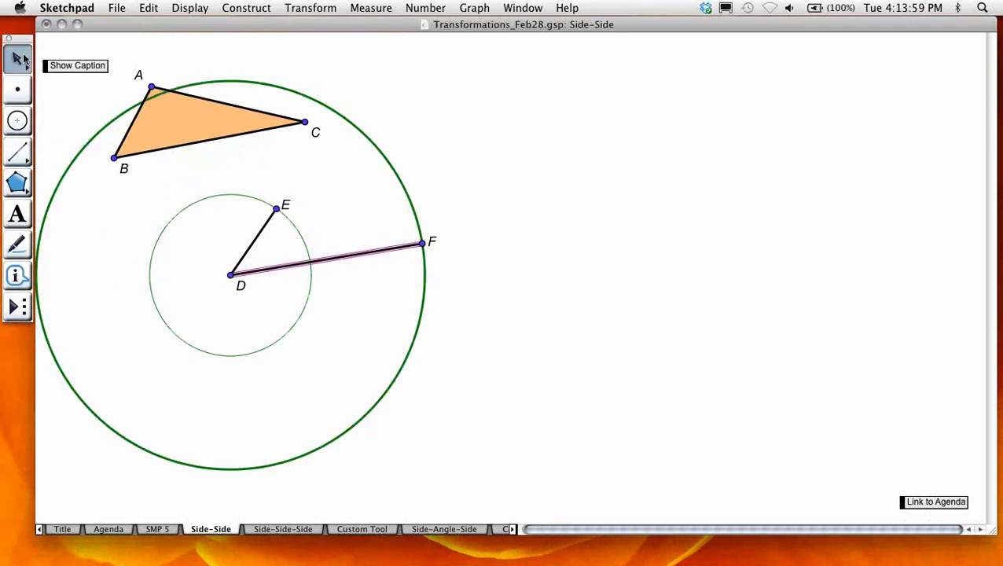
pyautogui.click(280, 154)
pyautogui.moveTo(304, 124); pyautogui.dragTo(246, 117)
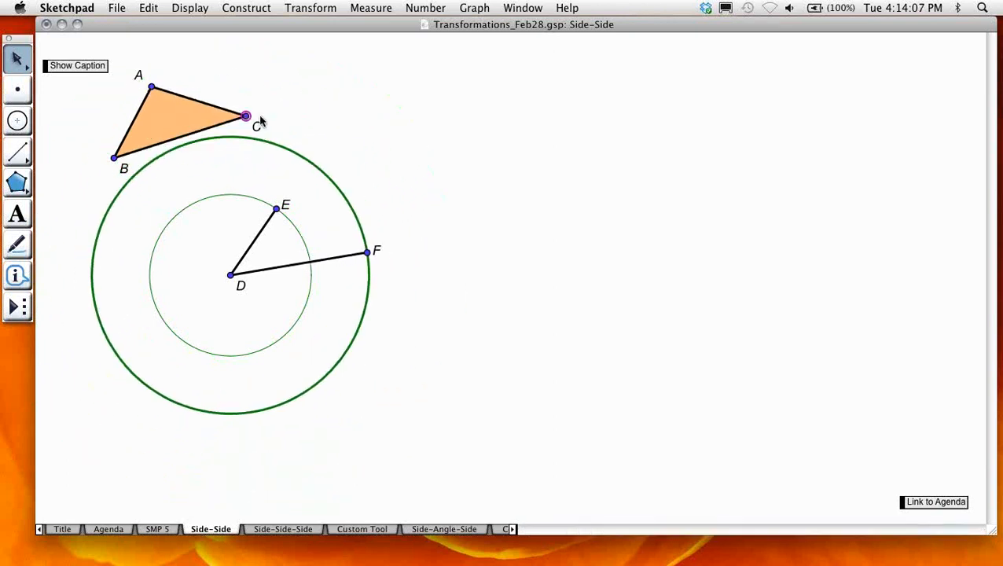
# Step: Set the line style of both circles centred at D to Dashed and Thin
pyautogui.click(228, 195)
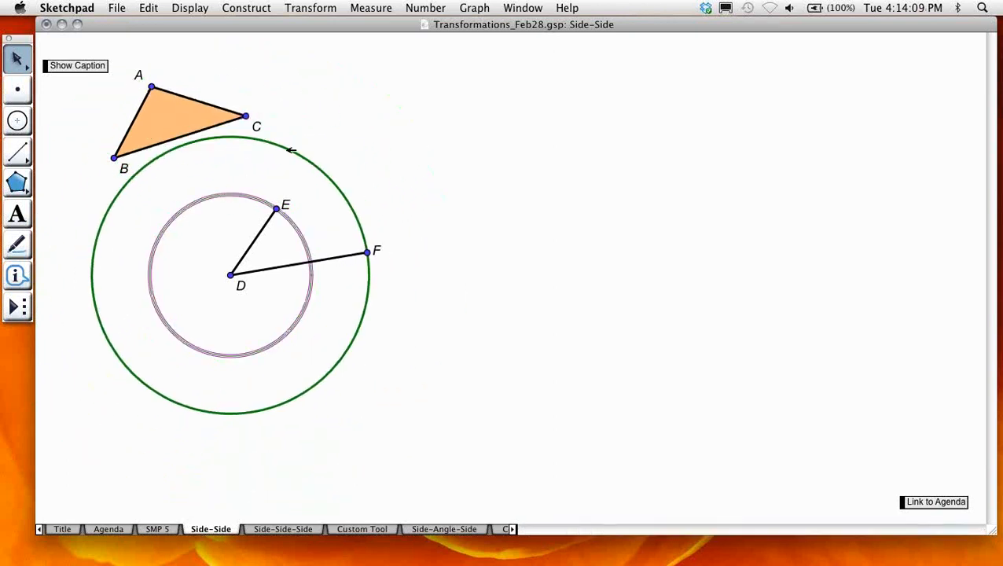
pyautogui.click(289, 149)
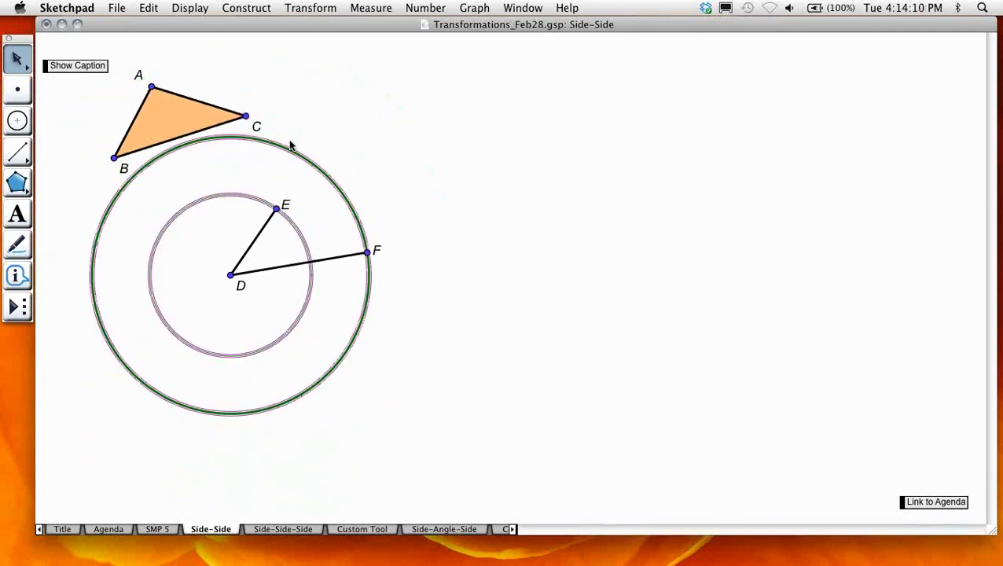
pyautogui.click(188, 7)
pyautogui.moveTo(236, 40)
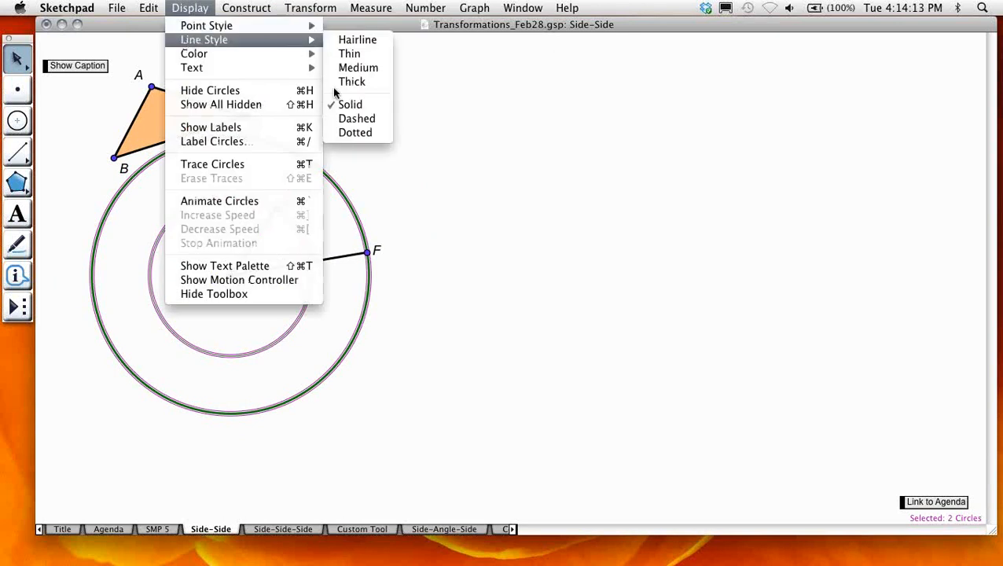
pyautogui.click(346, 118)
pyautogui.click(189, 7)
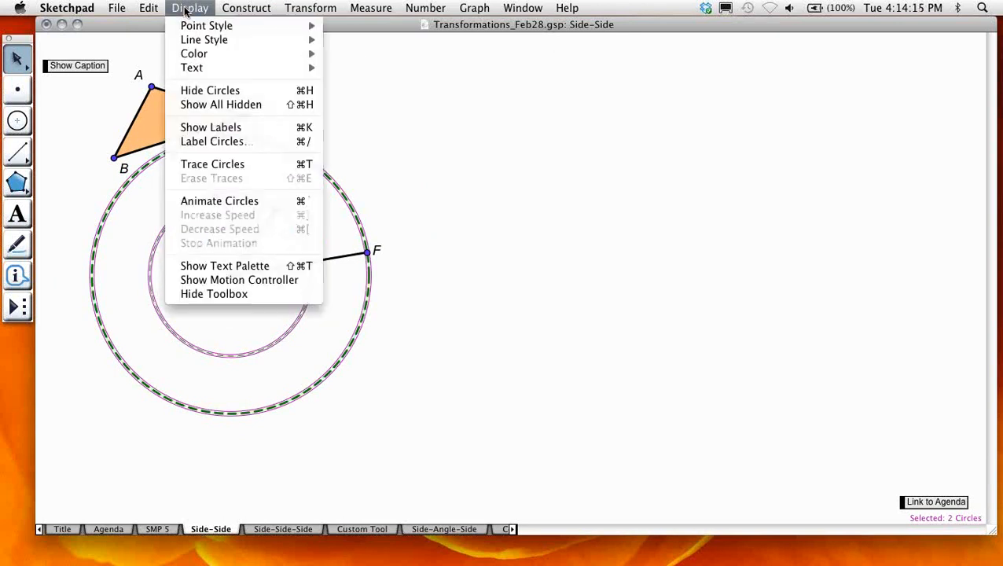
pyautogui.moveTo(189, 43)
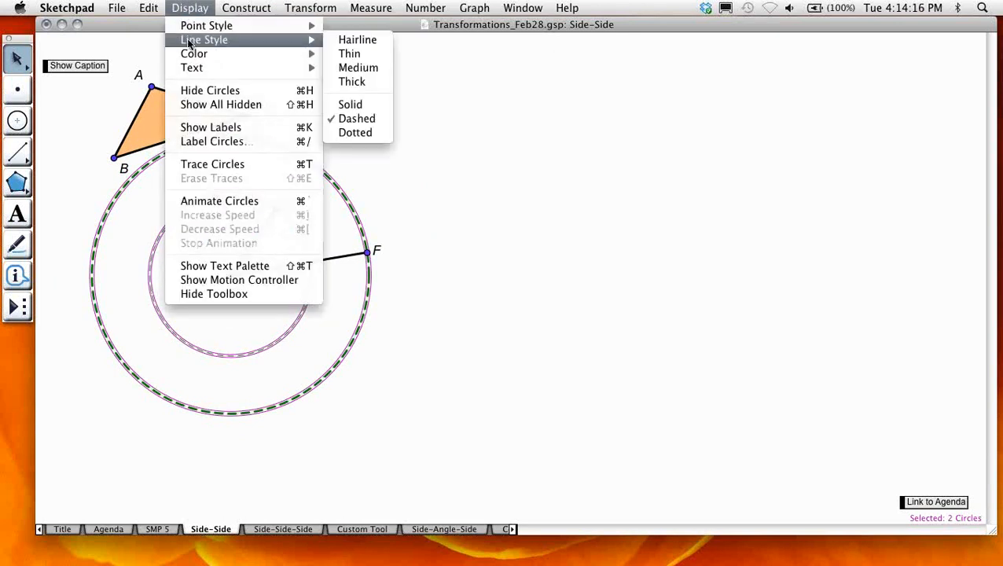
pyautogui.click(350, 54)
pyautogui.click(460, 140)
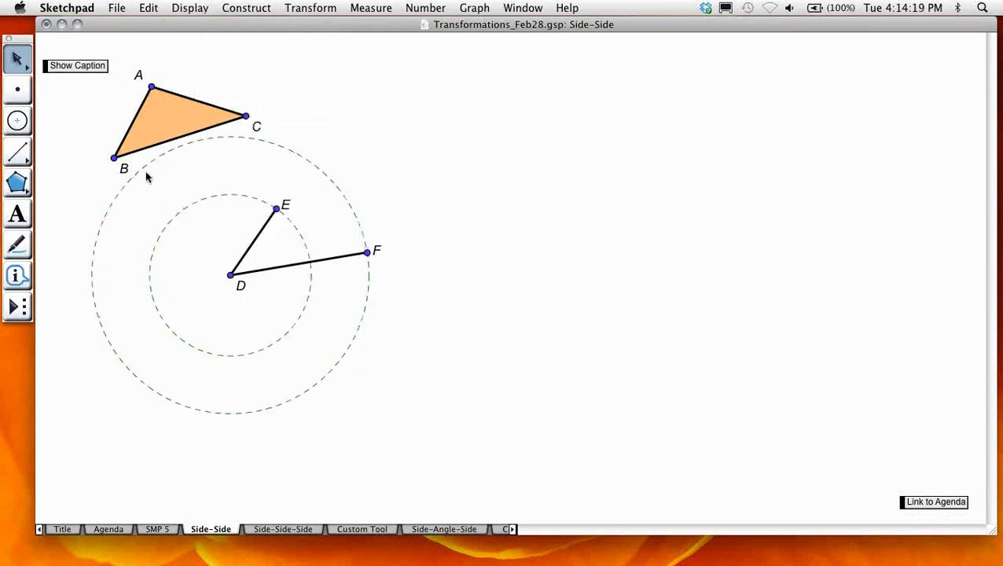
# Step: Move the two-circle construction away from triangle ABC and construct a filled polygon with edges through E, D and F
pyautogui.moveTo(117, 197); pyautogui.dragTo(175, 227)
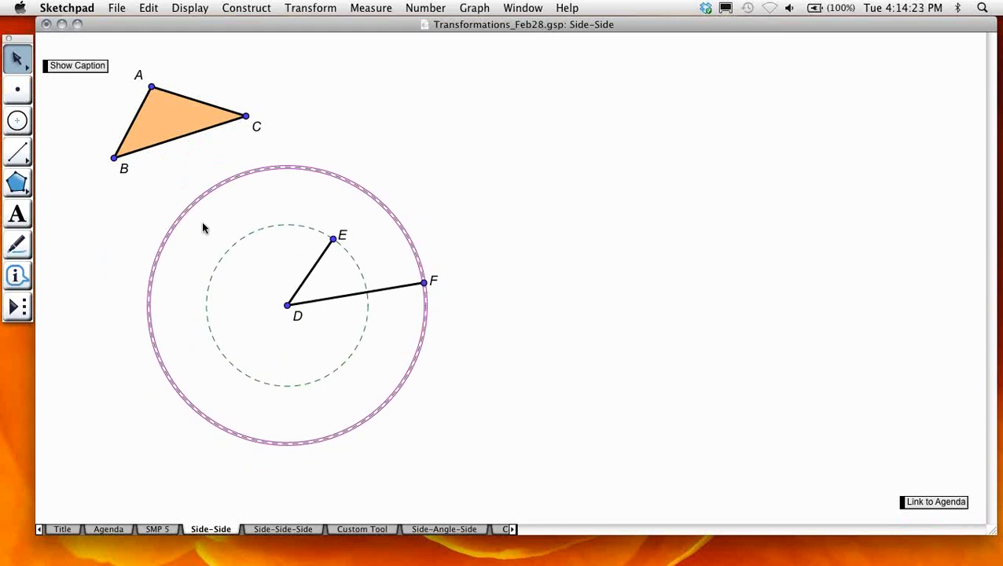
pyautogui.click(203, 226)
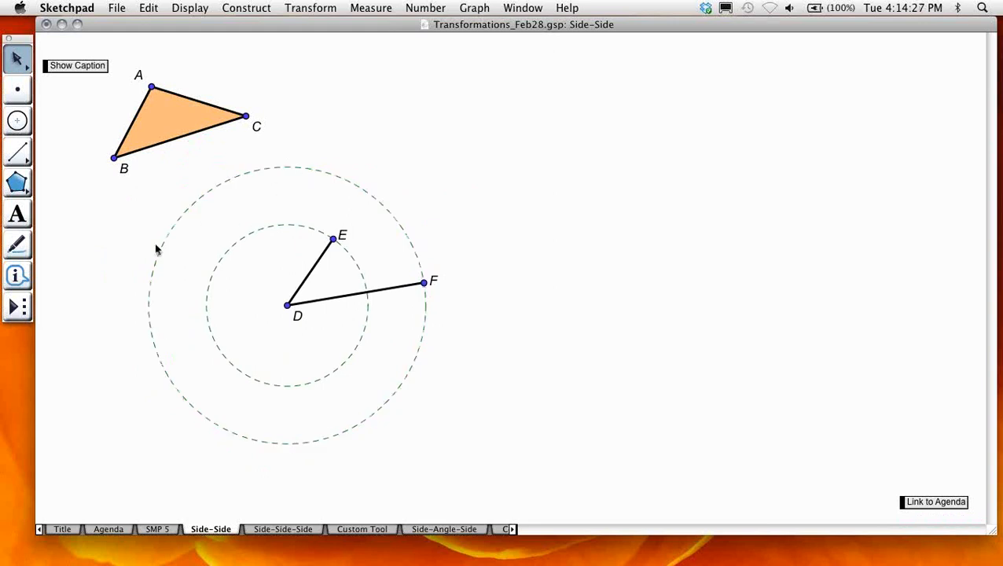
pyautogui.click(17, 182)
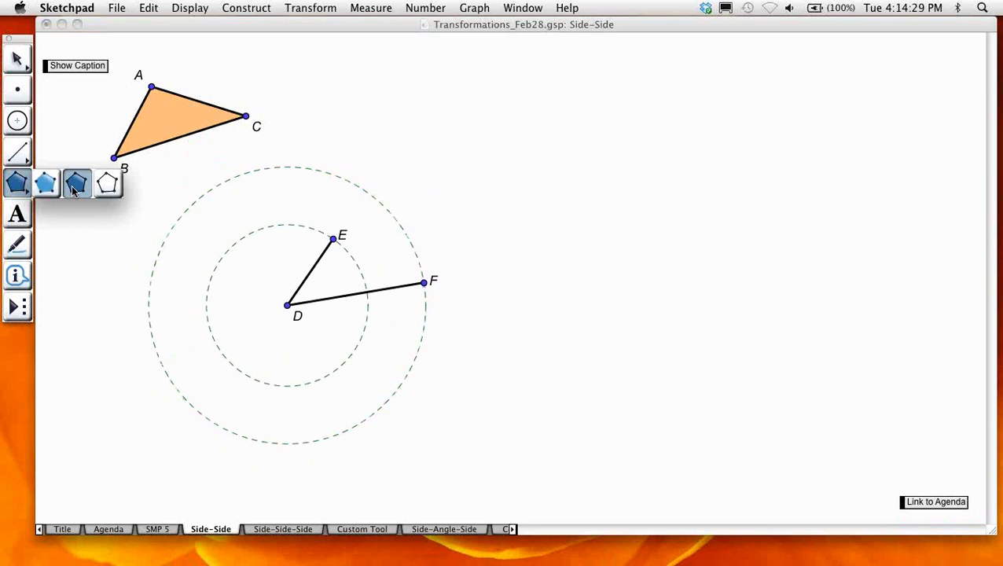
pyautogui.click(333, 239)
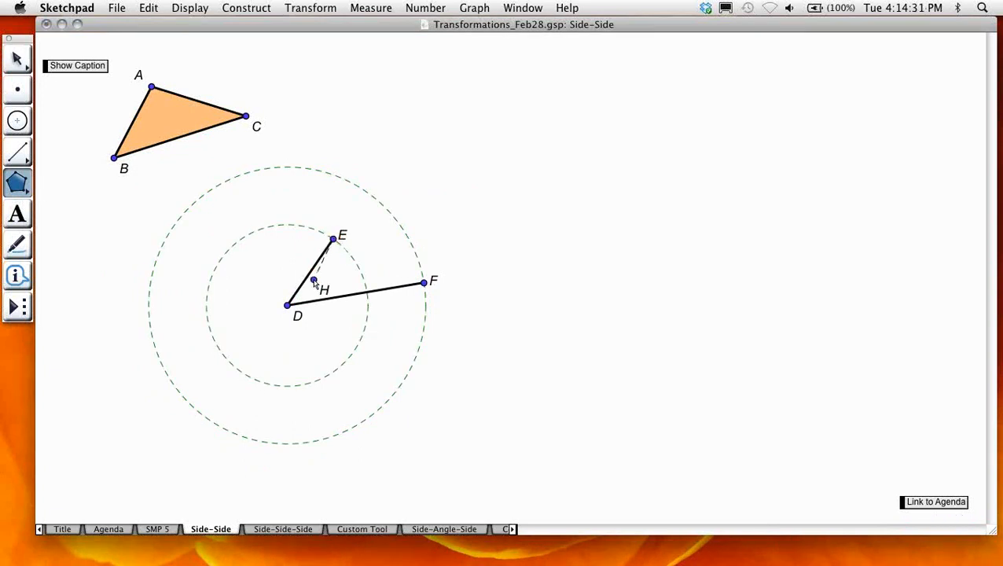
pyautogui.click(287, 305)
pyautogui.click(434, 282)
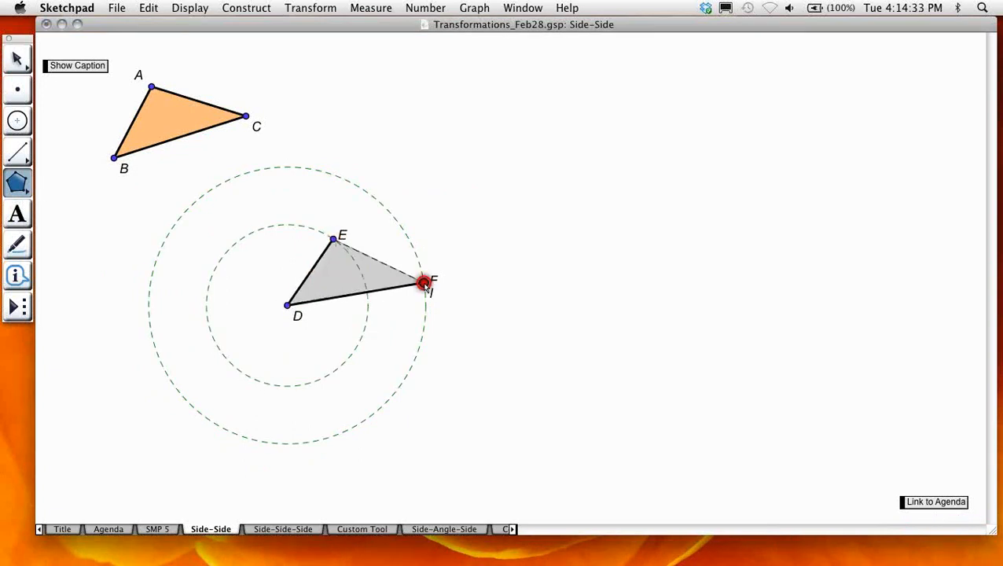
pyautogui.click(423, 283)
pyautogui.click(20, 60)
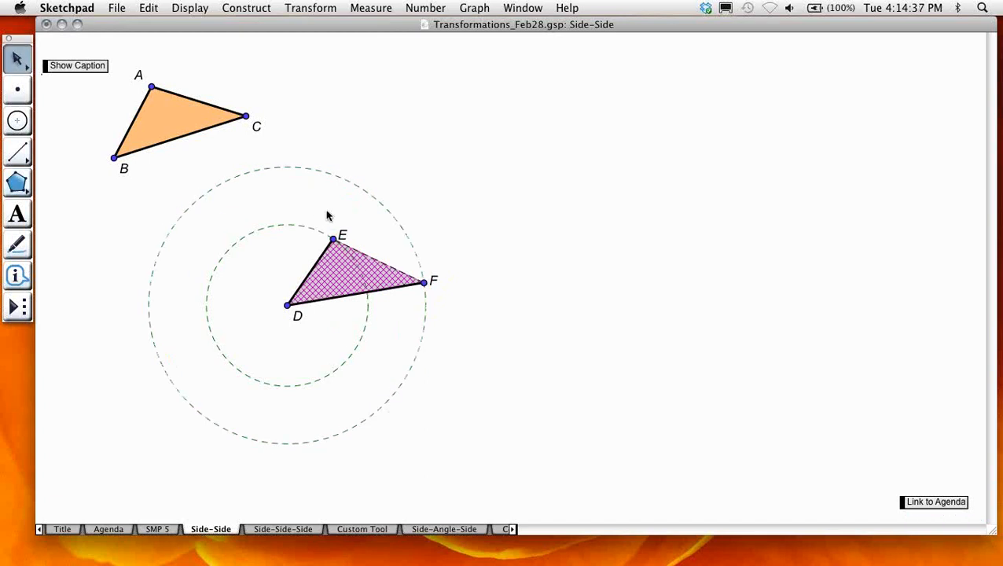
pyautogui.click(330, 217)
# Step: Set the line style of segment EF to Solid and Medium
pyautogui.click(386, 263)
pyautogui.click(205, 8)
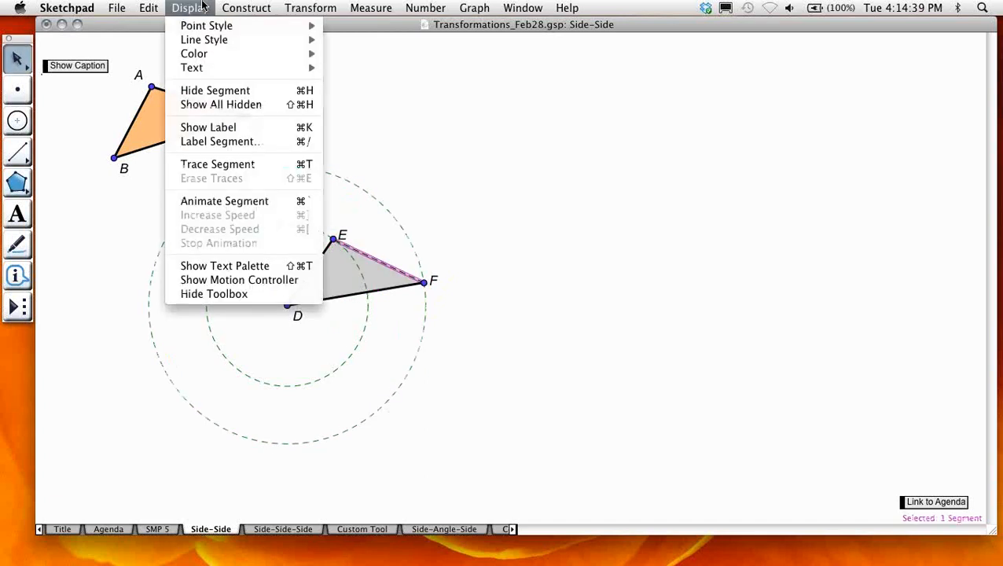
pyautogui.moveTo(209, 39)
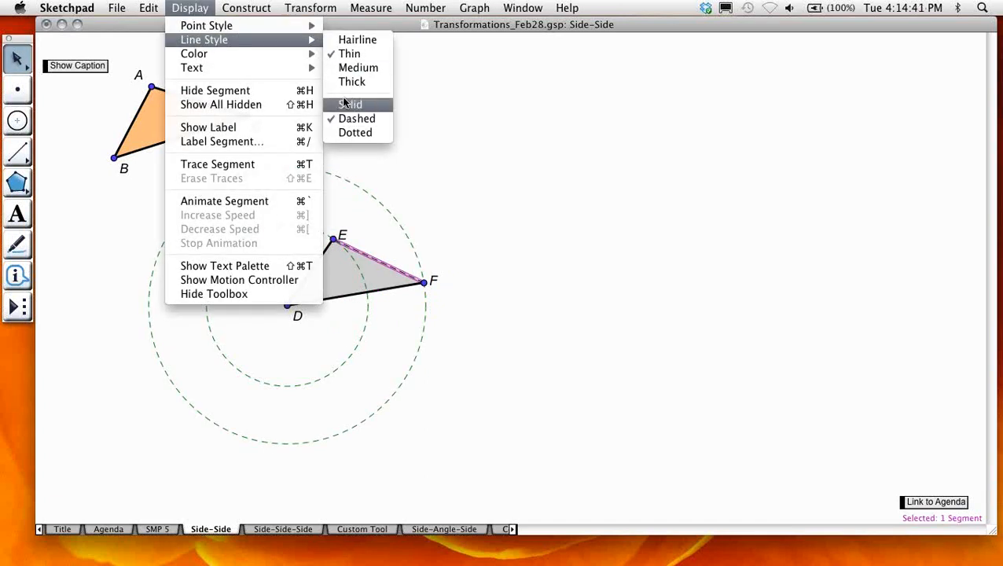
pyautogui.click(347, 103)
pyautogui.click(189, 8)
pyautogui.moveTo(205, 40)
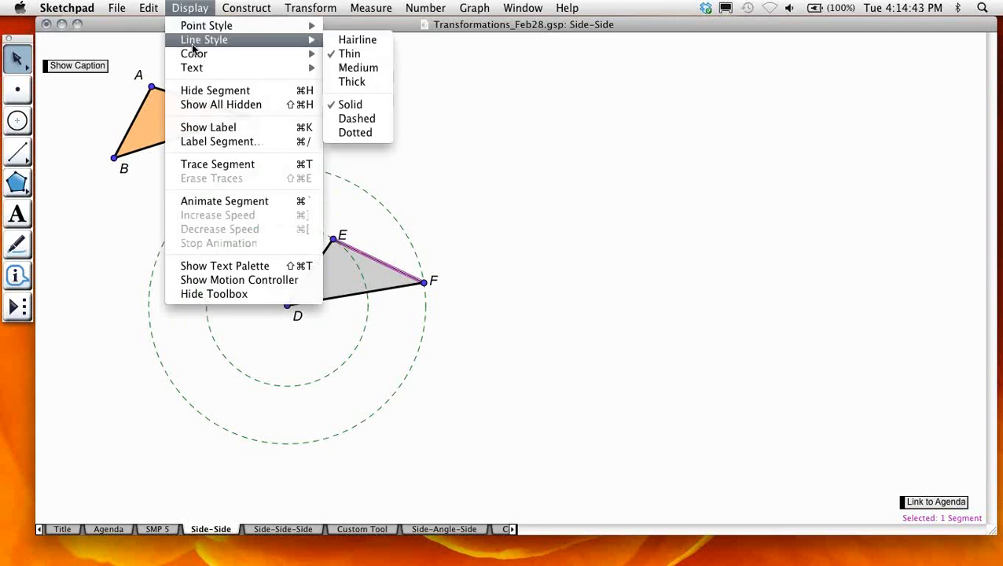
pyautogui.click(365, 70)
pyautogui.click(371, 108)
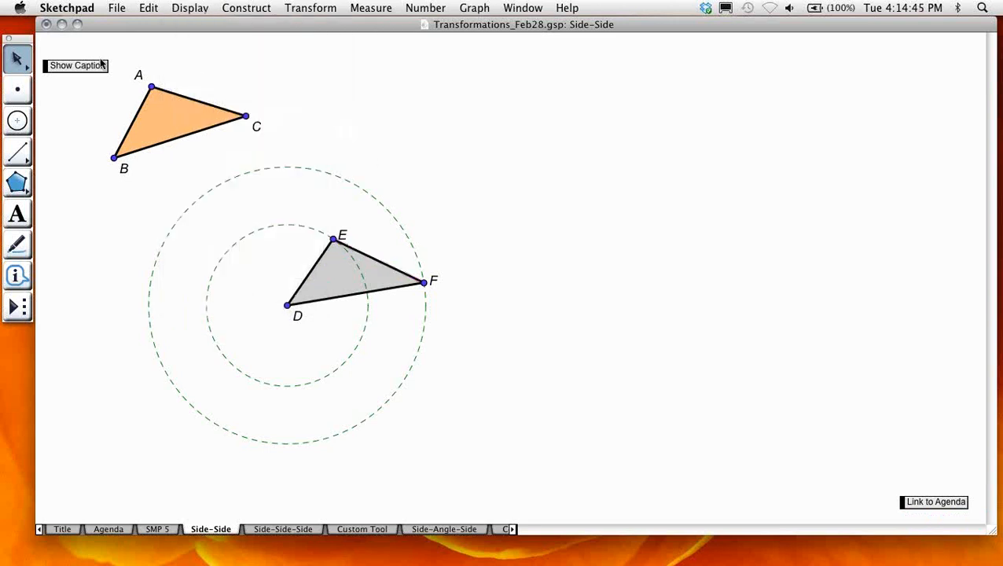
# Step: Change the fill colour of triangle EDF to yellow
pyautogui.click(375, 287)
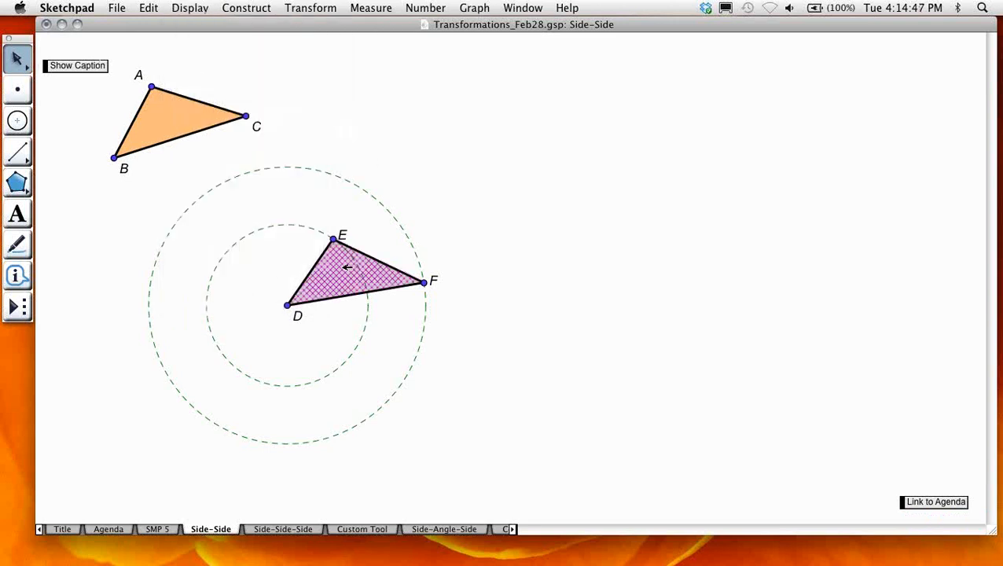
pyautogui.click(189, 7)
pyautogui.moveTo(200, 53)
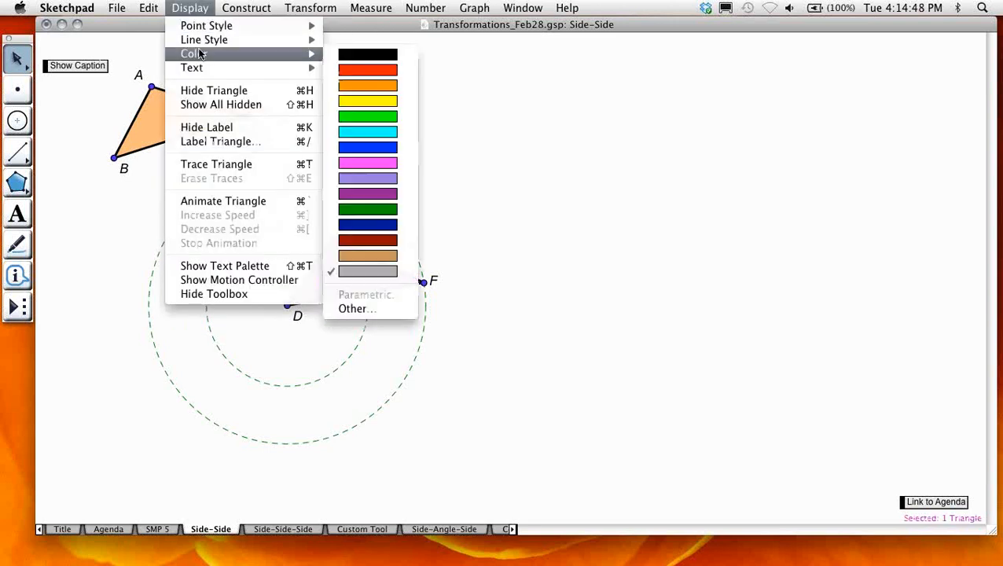
pyautogui.click(361, 100)
pyautogui.click(493, 143)
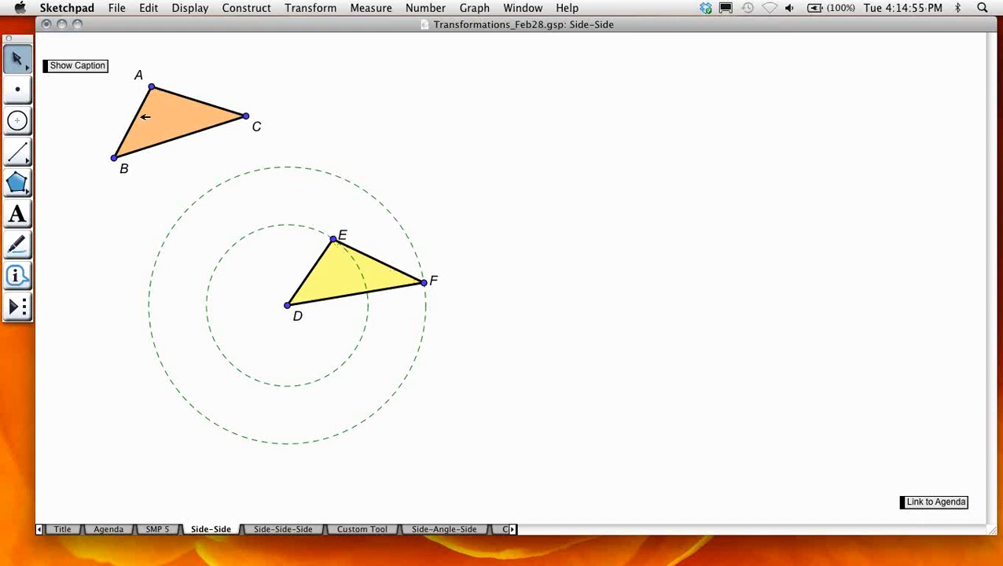
# Step: Add double tick marks to sides AB and DE with the Marker tool
pyautogui.click(19, 245)
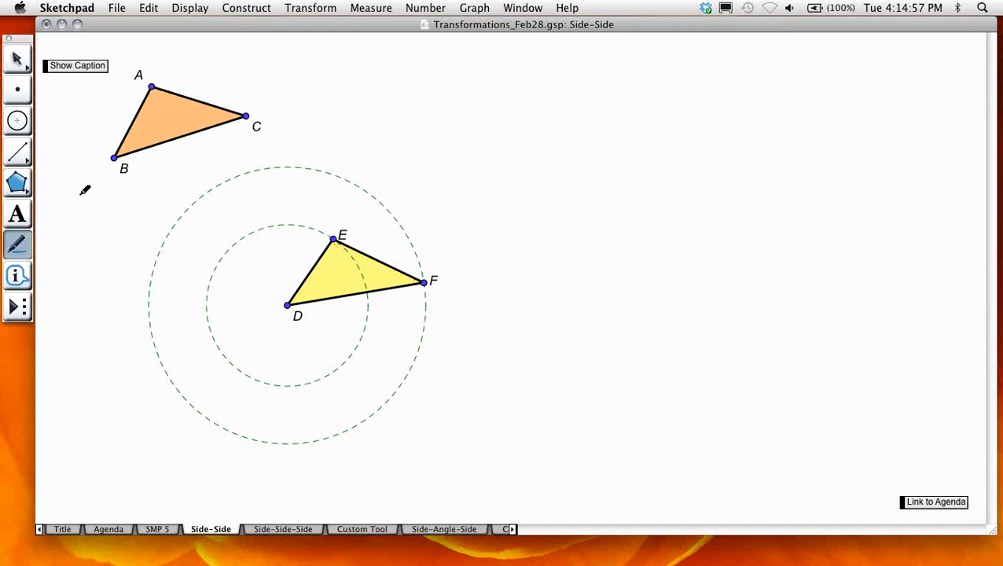
pyautogui.click(137, 115)
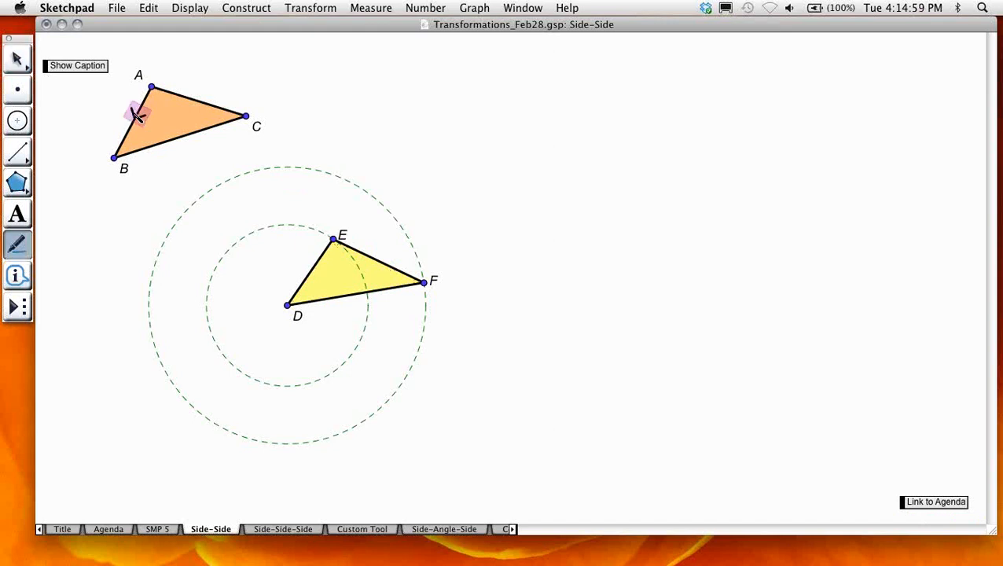
pyautogui.moveTo(137, 115); pyautogui.dragTo(154, 103)
pyautogui.click(316, 268)
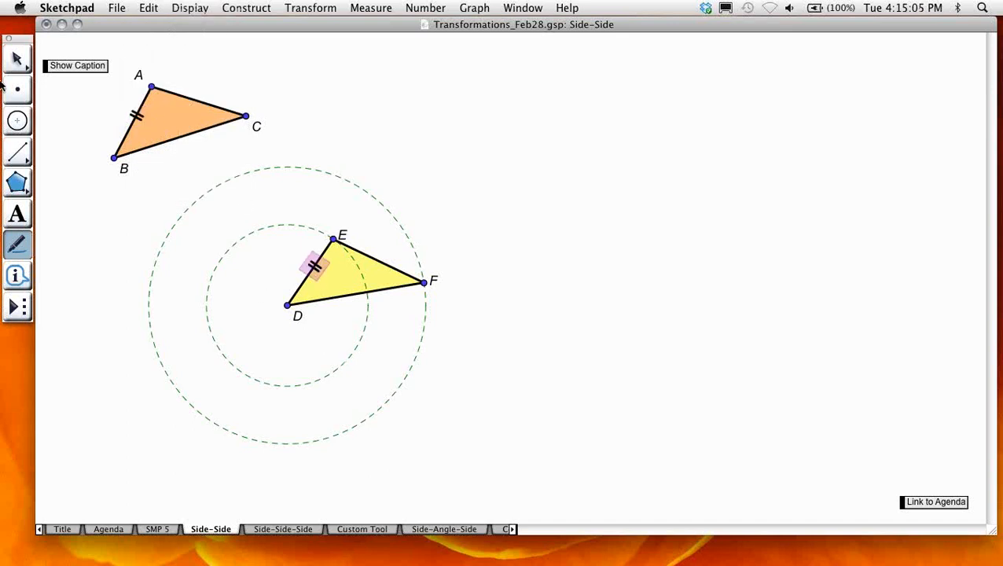
# Step: Add triple tick marks to sides BC and DF
pyautogui.moveTo(186, 135); pyautogui.dragTo(193, 145)
pyautogui.click(186, 137)
pyautogui.click(186, 136)
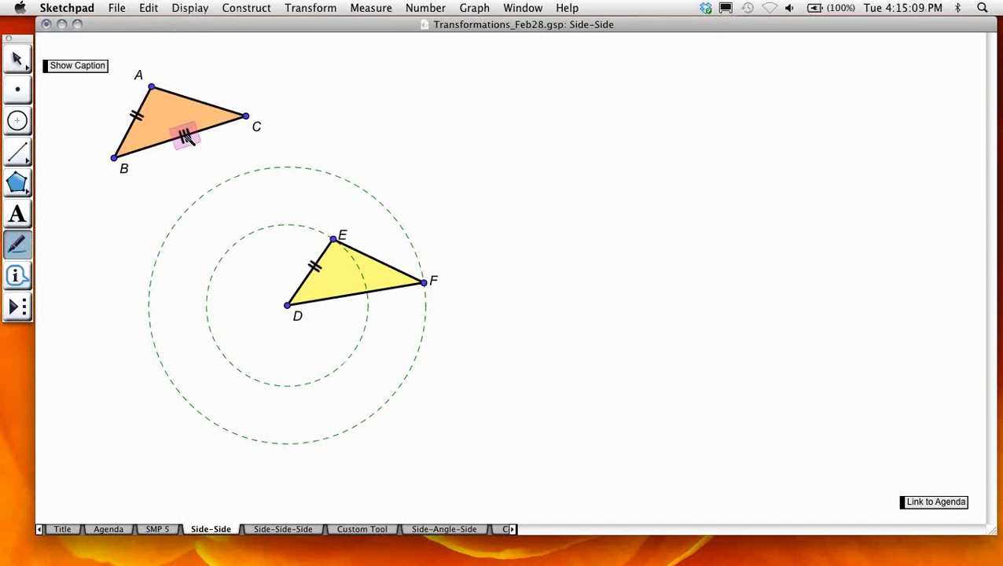
pyautogui.moveTo(343, 296); pyautogui.dragTo(353, 306)
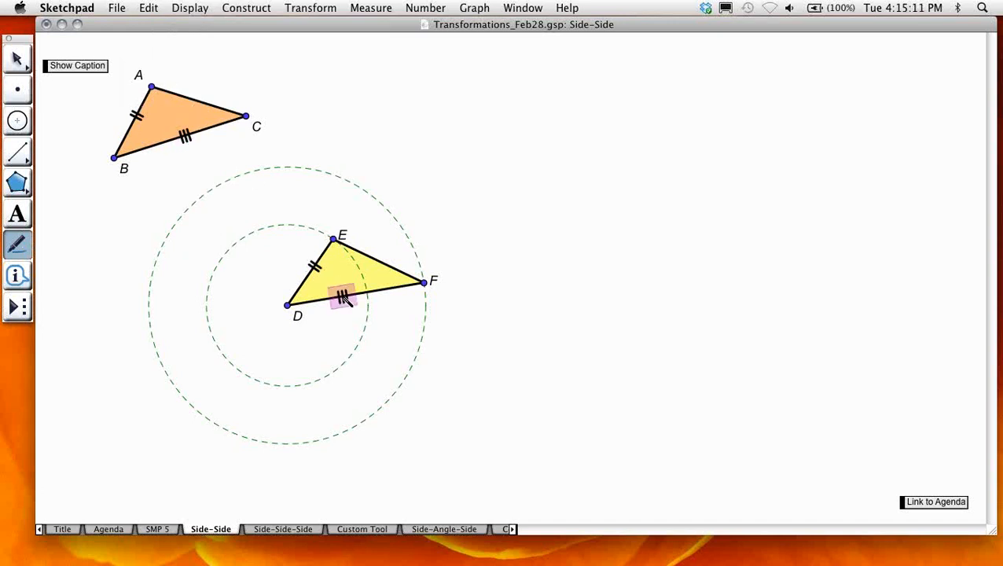
pyautogui.click(15, 61)
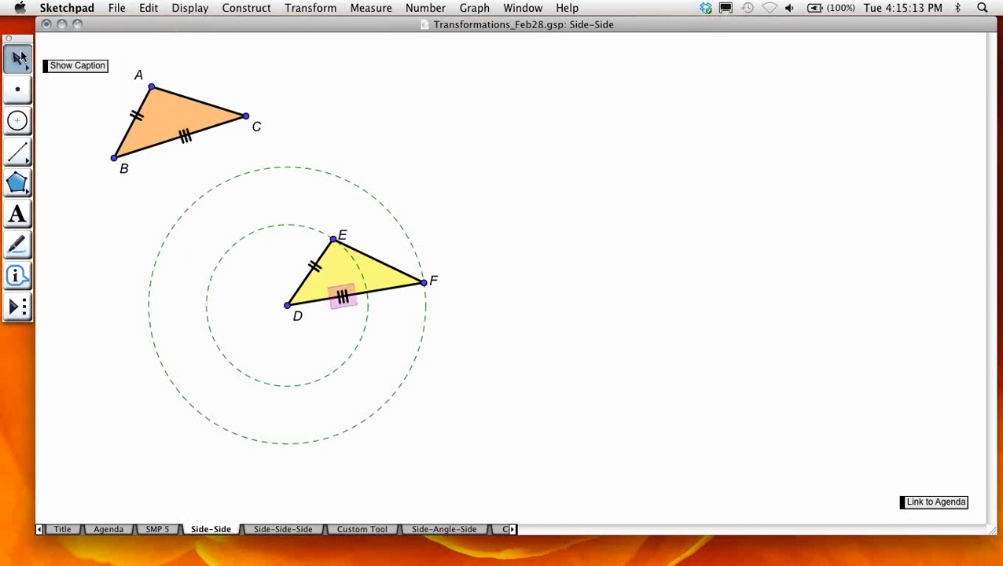
pyautogui.click(346, 96)
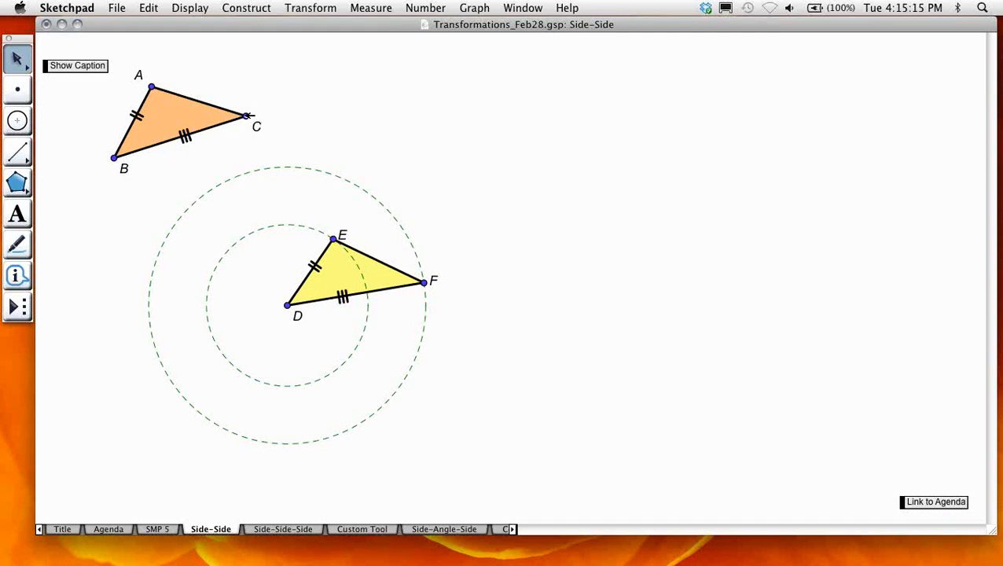
# Step: Move vertex C to shorten side BC and vertex A to lengthen side AB
pyautogui.moveTo(248, 115)
pyautogui.mouseDown()
pyautogui.moveTo(313, 103)
pyautogui.moveTo(234, 120)
pyautogui.mouseUp()
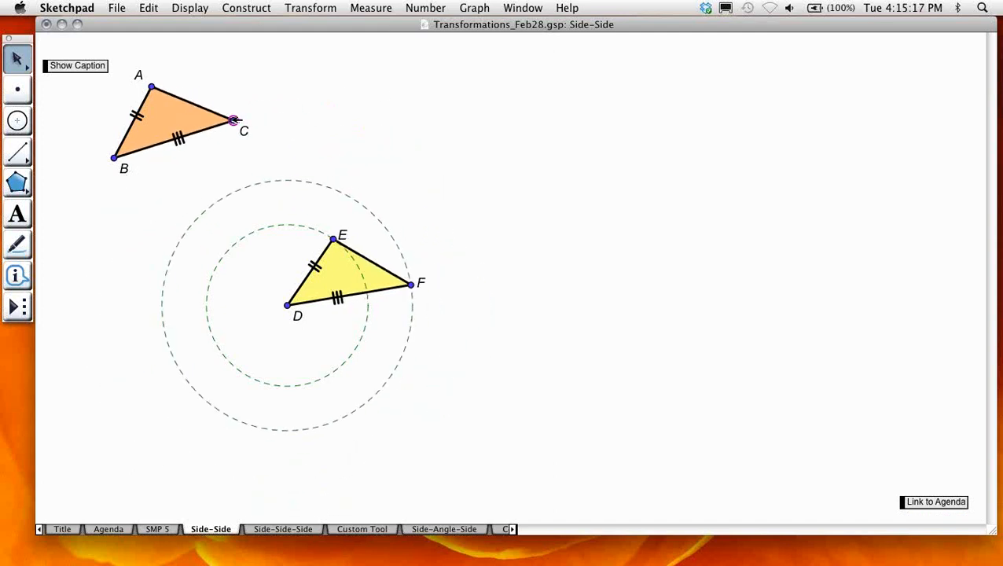
pyautogui.moveTo(155, 83)
pyautogui.mouseDown()
pyautogui.moveTo(171, 65)
pyautogui.moveTo(129, 109)
pyautogui.moveTo(155, 71)
pyautogui.mouseUp()
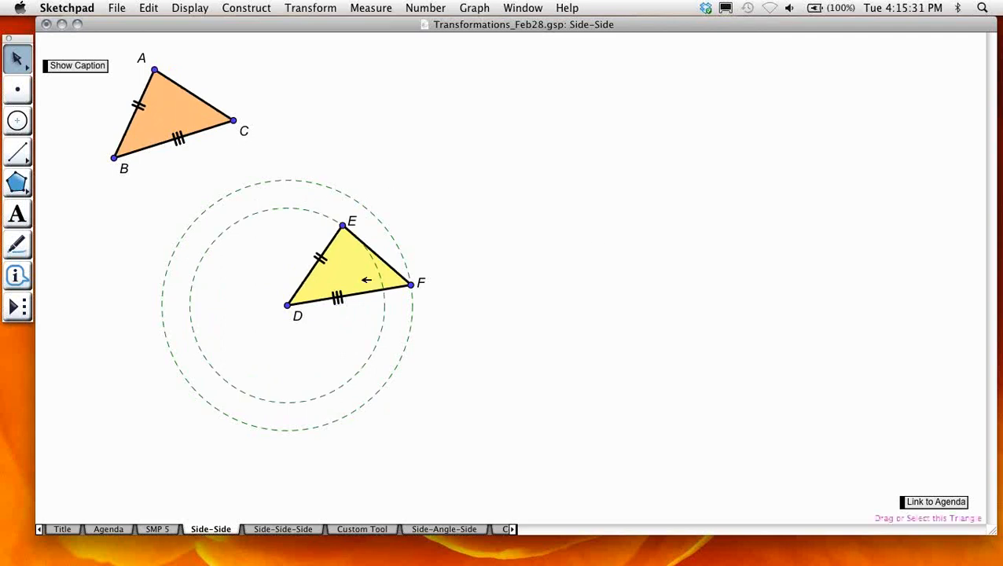
# Step: Reposition triangle EDF below triangle ABC, and move F and E along their circles so that angle EDF is obtuse
pyautogui.moveTo(367, 278)
pyautogui.mouseDown()
pyautogui.moveTo(219, 115)
pyautogui.moveTo(199, 139)
pyautogui.moveTo(230, 224)
pyautogui.moveTo(289, 266)
pyautogui.mouseUp()
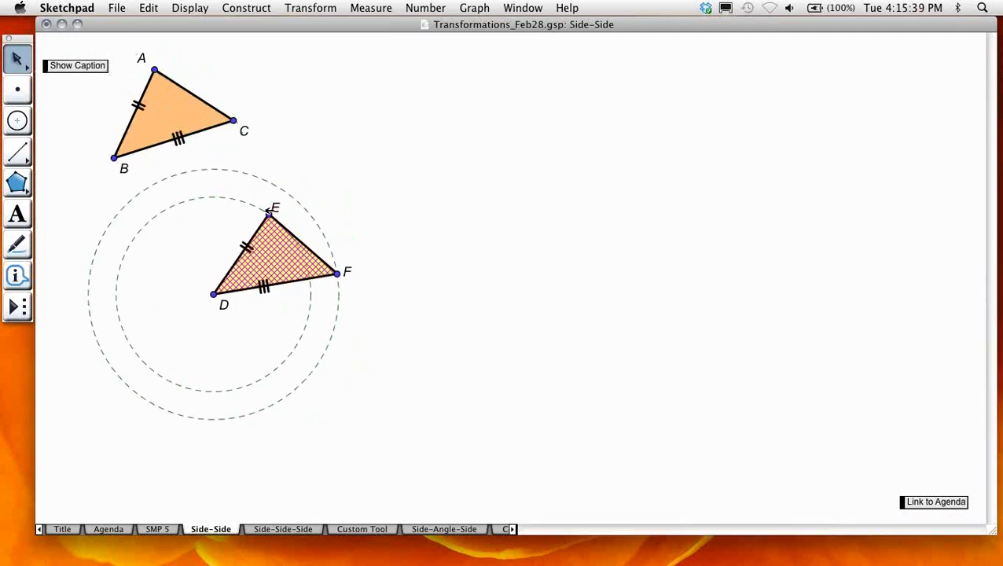
pyautogui.moveTo(272, 210); pyautogui.dragTo(257, 207)
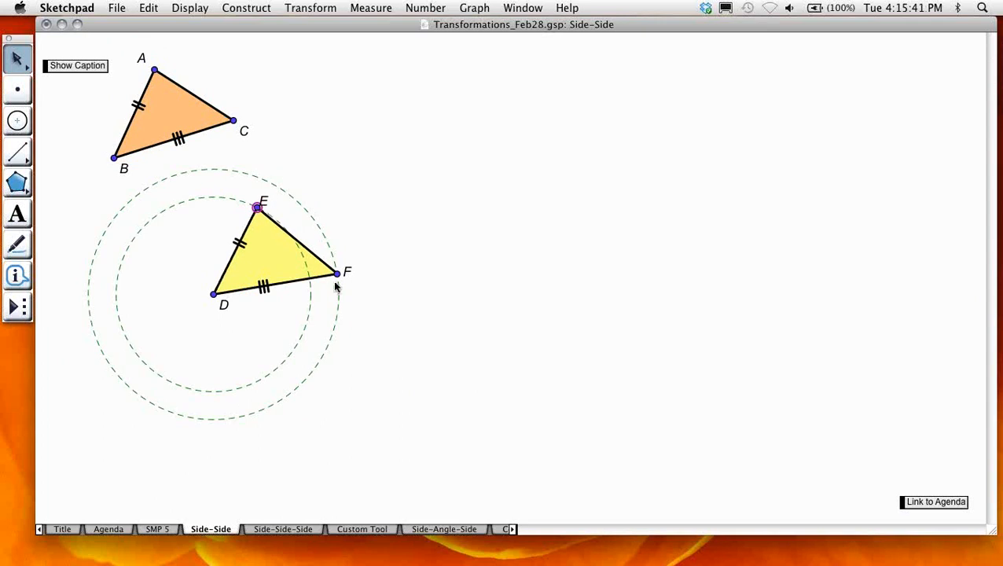
pyautogui.moveTo(338, 272); pyautogui.dragTo(335, 263)
pyautogui.click(262, 232)
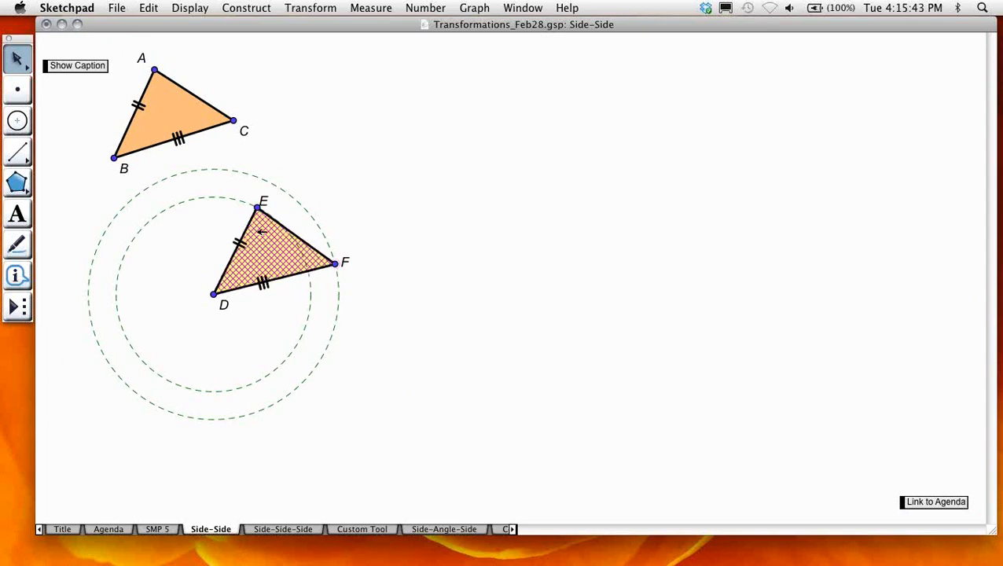
pyautogui.moveTo(262, 232); pyautogui.dragTo(352, 311)
pyautogui.click(426, 227)
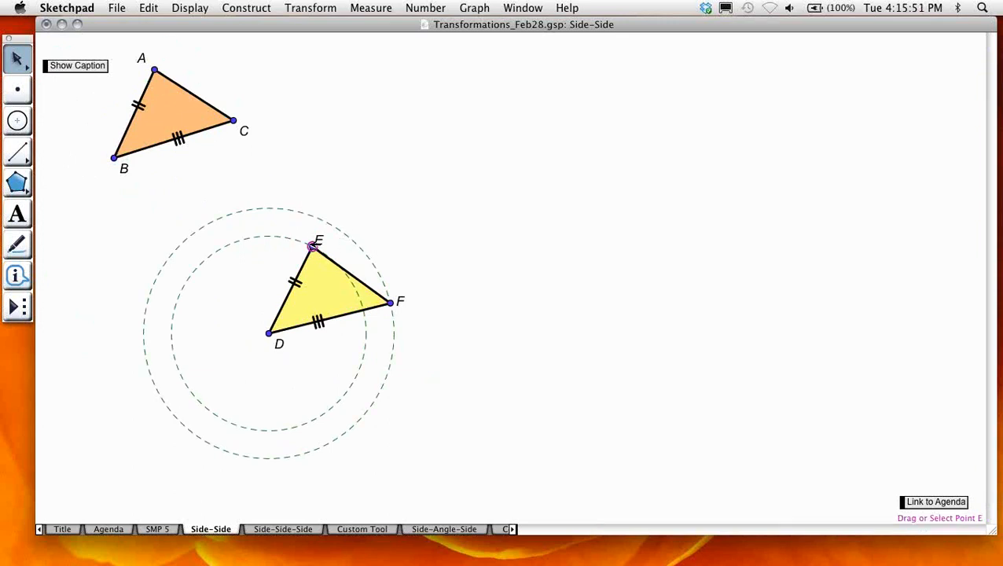
pyautogui.moveTo(313, 246); pyautogui.dragTo(186, 281)
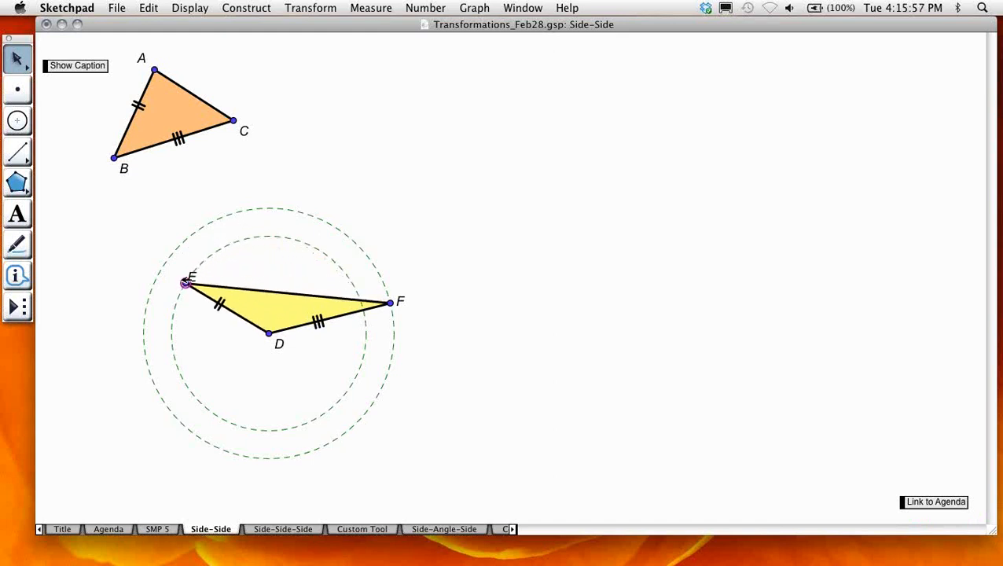
pyautogui.click(331, 160)
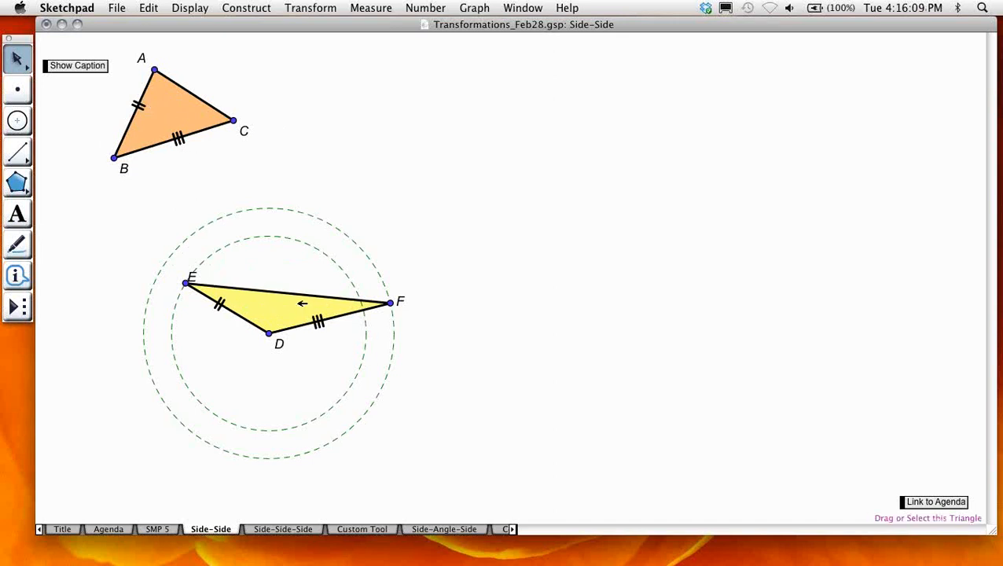
# Step: Create a caption reading "△ABC is not congruent to △EDF", inserting both triangle names as links to the triangles
pyautogui.click(18, 214)
pyautogui.moveTo(424, 130); pyautogui.dragTo(732, 211)
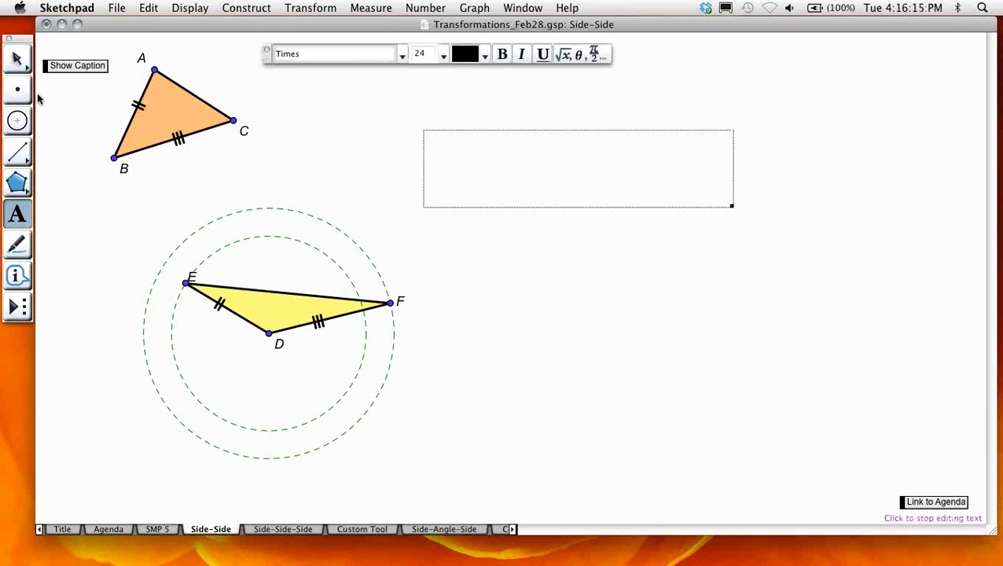
pyautogui.click(168, 120)
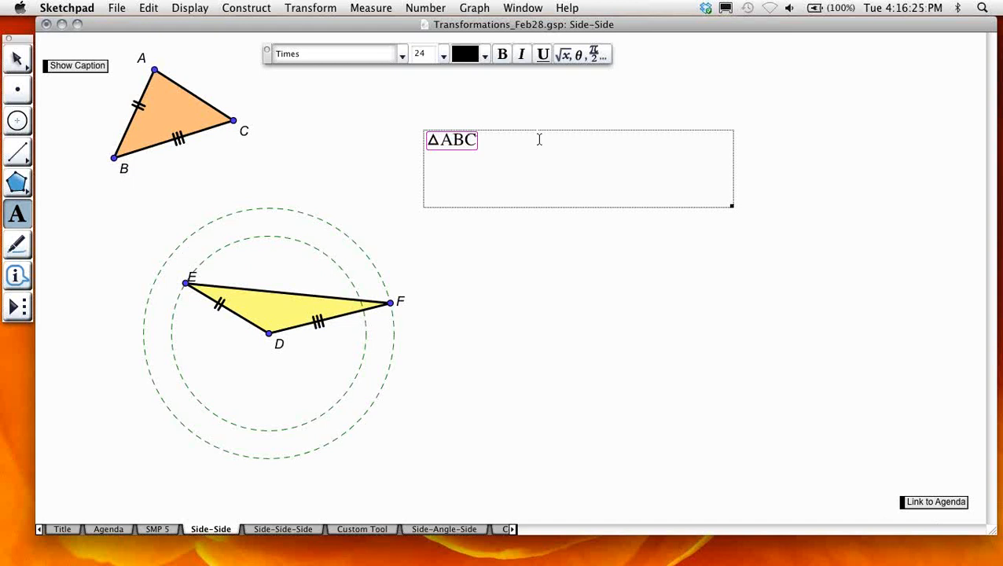
pyautogui.write('is not cong')
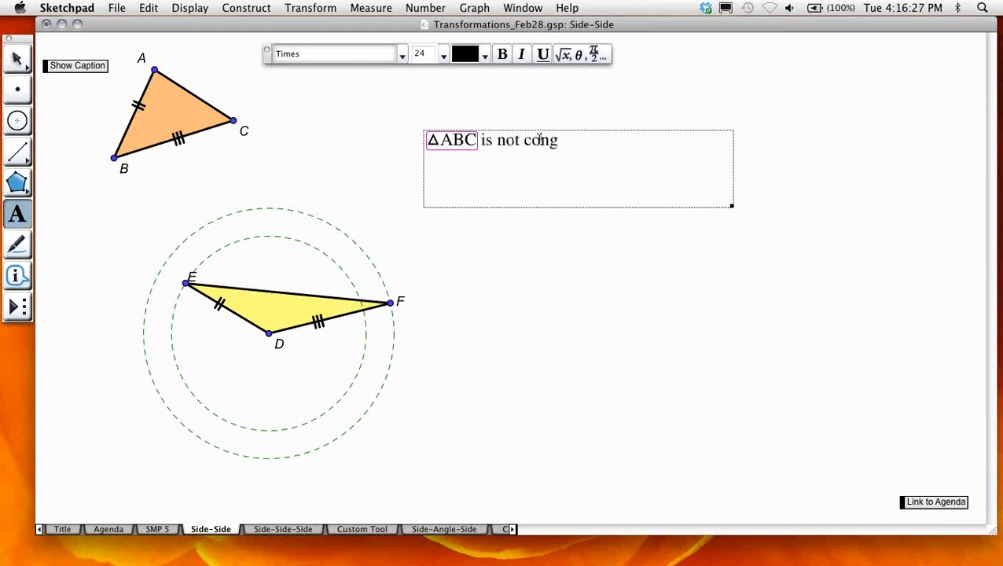
pyautogui.write('reuent to')
pyautogui.click(285, 316)
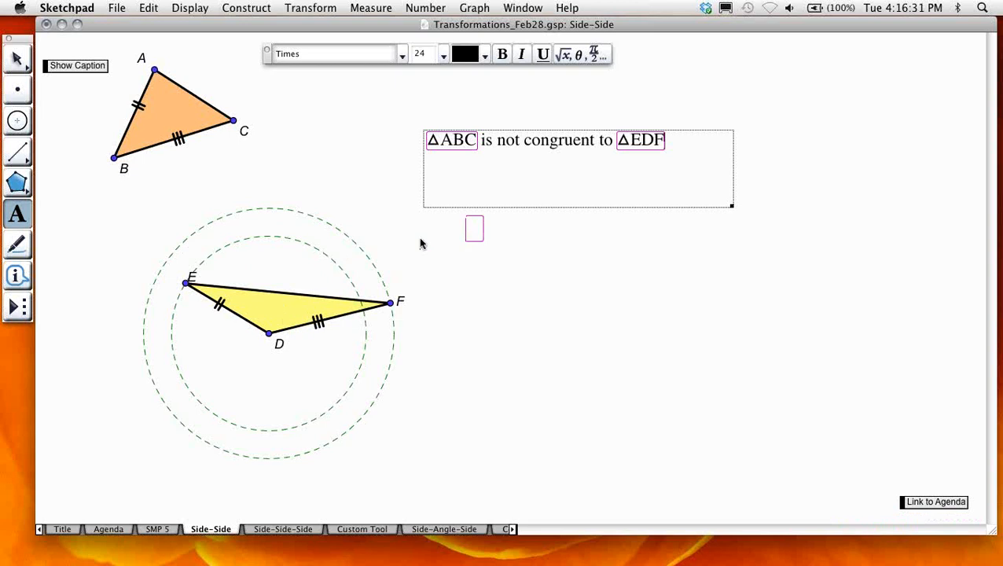
# Step: Complete the caption with "because CA and FE are not congruent.", inserting both segment names as links to the third sides
pyautogui.write('because')
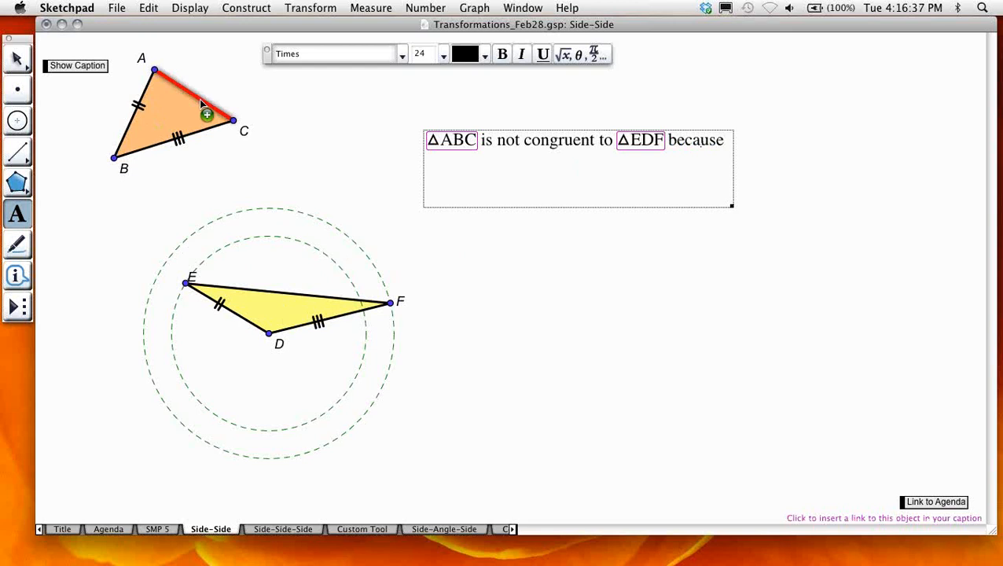
pyautogui.click(199, 99)
pyautogui.click(610, 59)
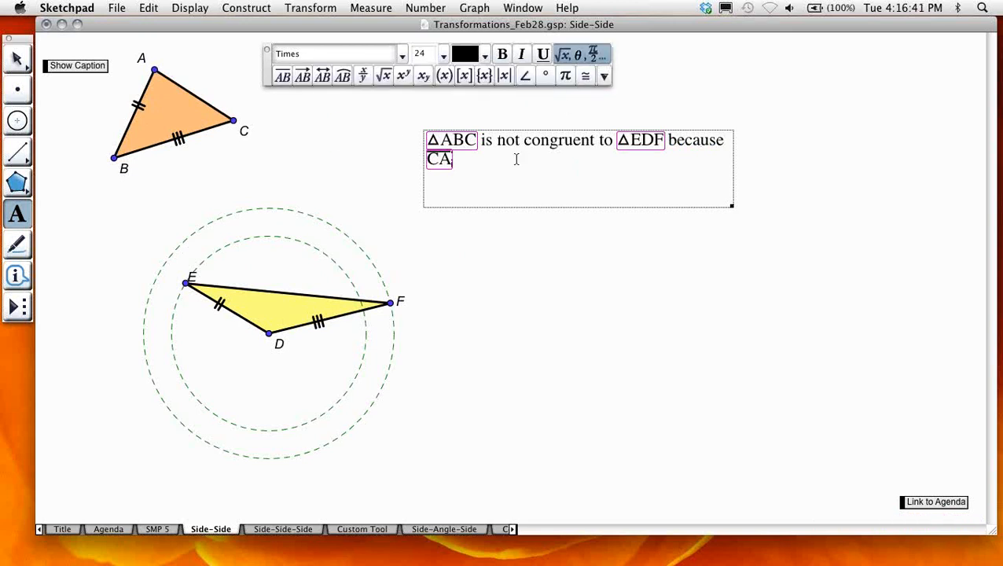
pyautogui.write('and')
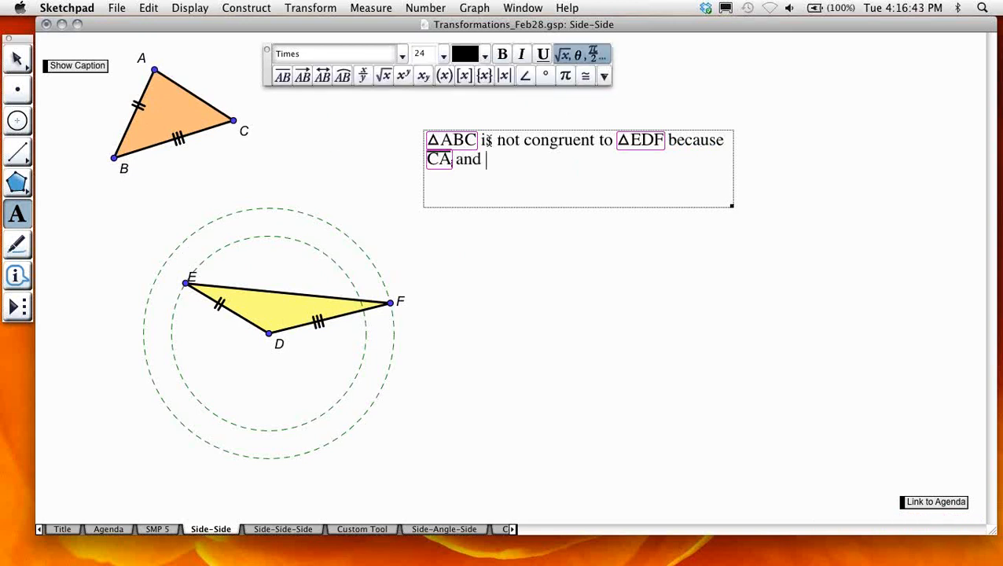
pyautogui.click(288, 295)
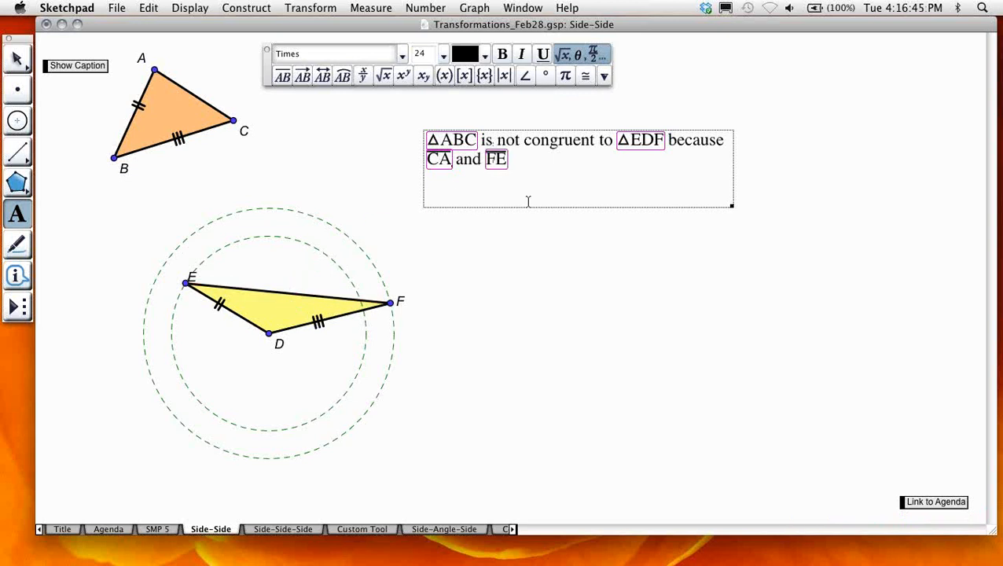
pyautogui.write('are not congruent.')
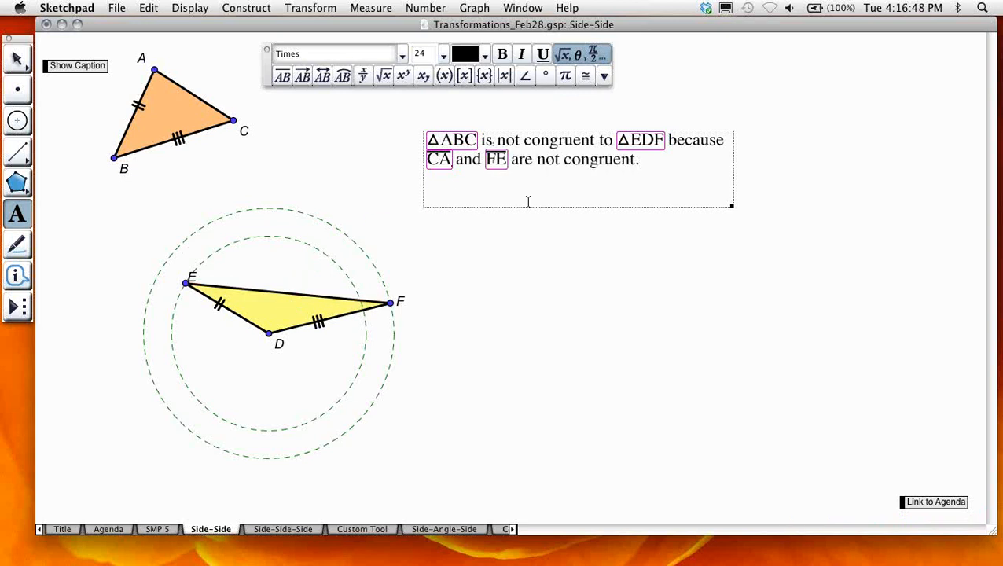
pyautogui.press('Escape')
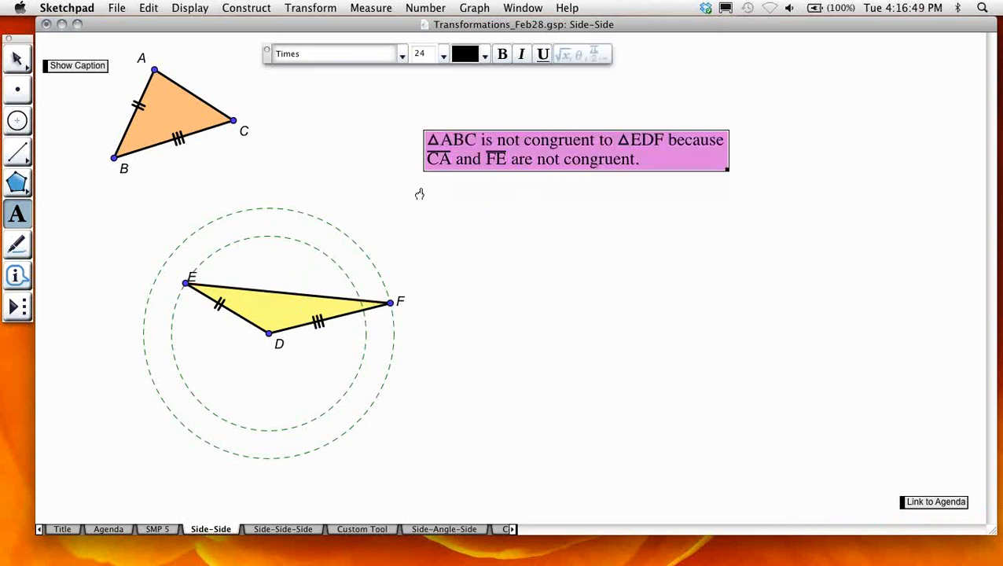
pyautogui.click(31, 57)
pyautogui.press('Escape')
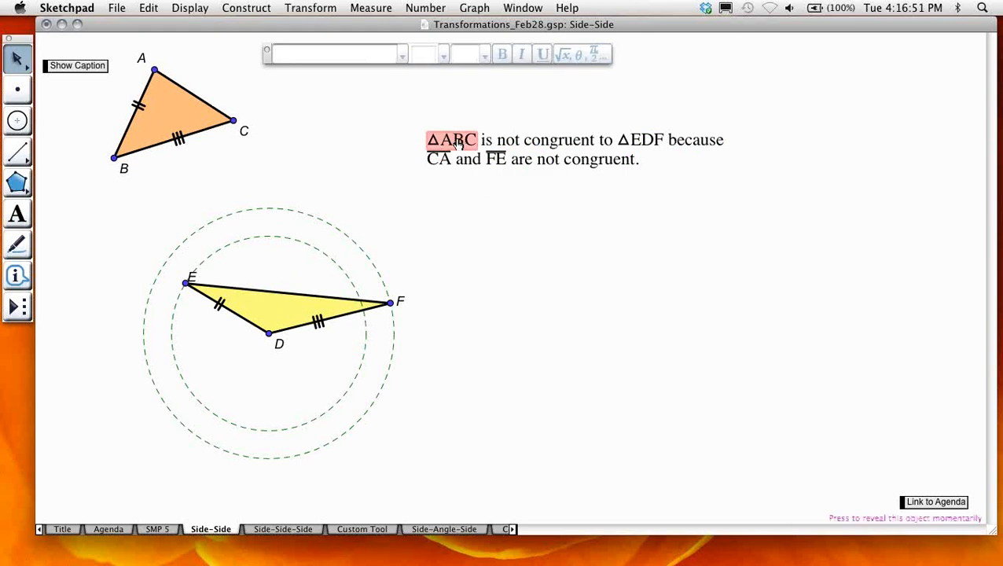
# Step: Reveal the triangles and segments linked from the caption to check each reference
pyautogui.click(458, 144)
pyautogui.click(629, 146)
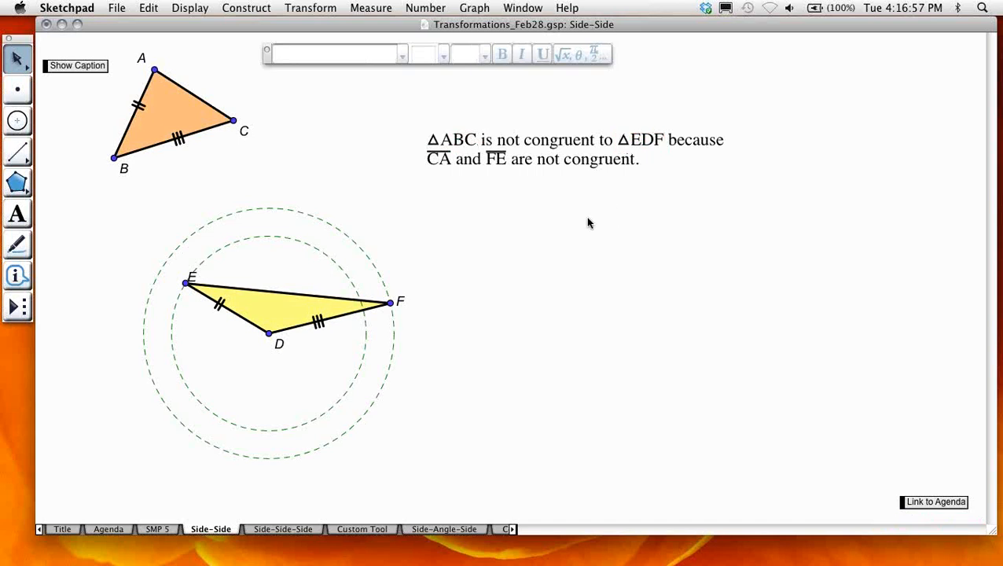
pyautogui.click(438, 163)
pyautogui.click(497, 167)
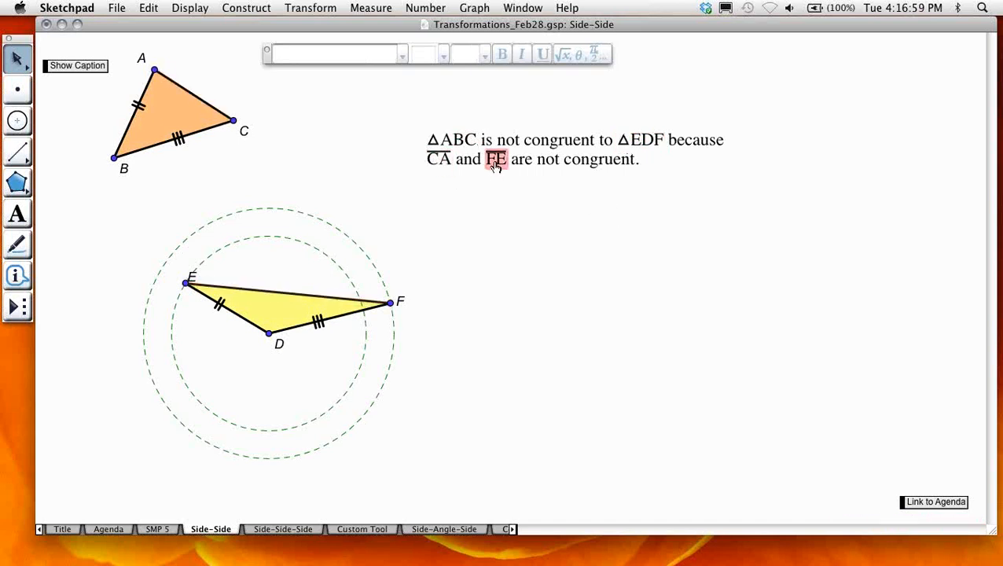
pyautogui.click(444, 165)
pyautogui.click(497, 163)
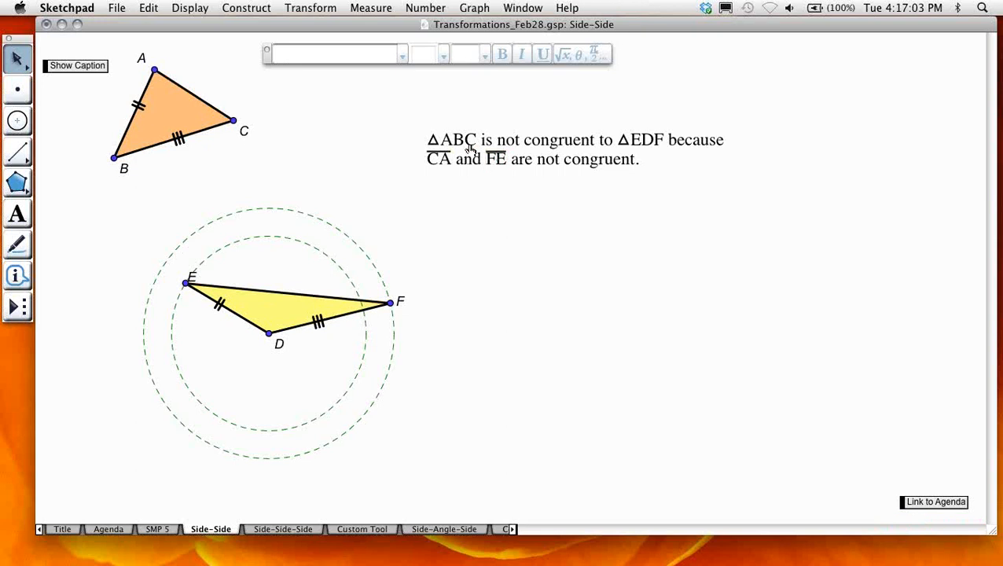
pyautogui.click(464, 145)
# Step: On the Side-Side-Side page, construct a filled triangle ABC with edges in the upper part of the sketch
pyautogui.click(307, 529)
pyautogui.moveTo(22, 187); pyautogui.dragTo(82, 188)
pyautogui.click(211, 115)
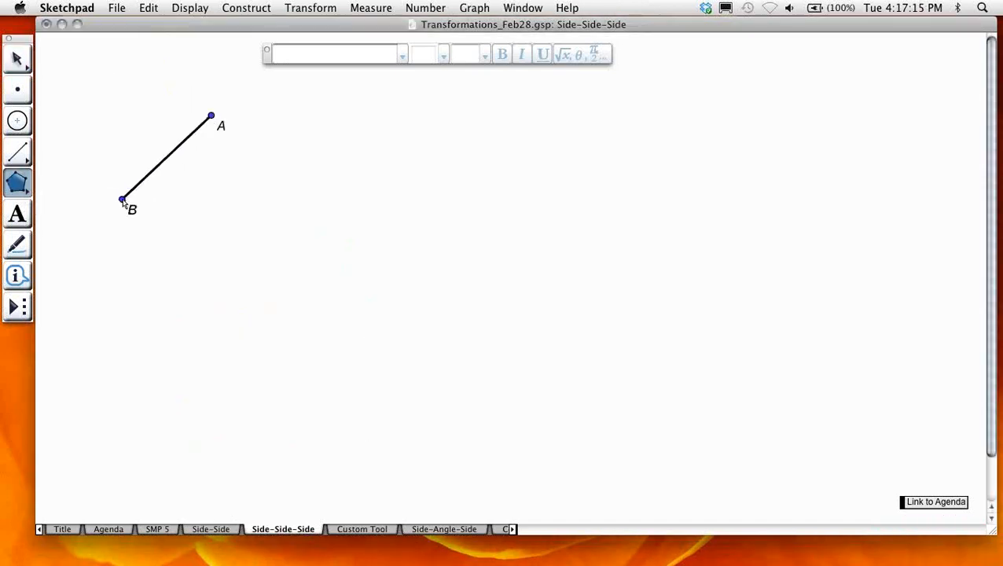
pyautogui.click(122, 199)
pyautogui.click(359, 190)
pyautogui.click(360, 189)
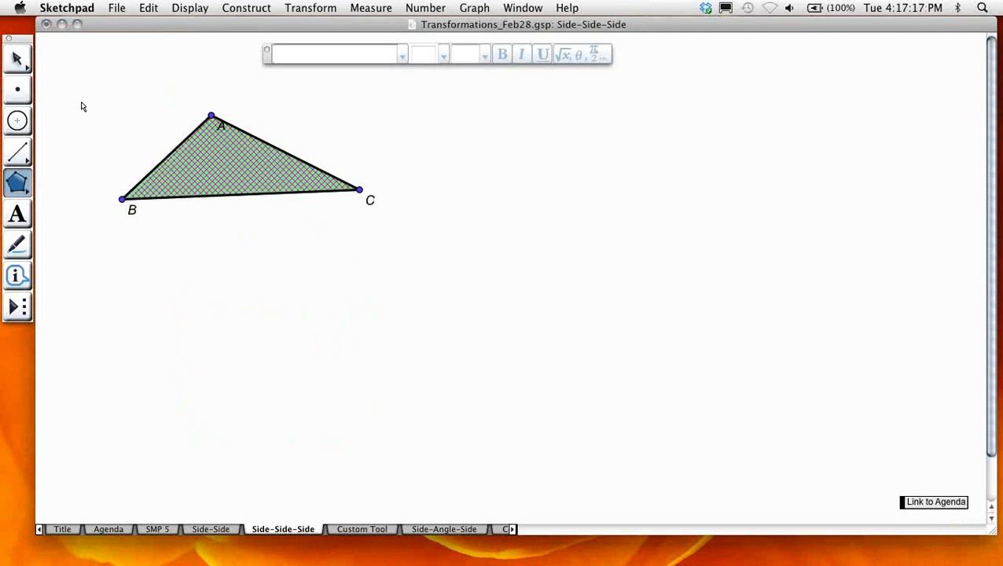
# Step: Move the label of vertex A outside the triangle, above and to the left of its point
pyautogui.click(17, 214)
pyautogui.moveTo(219, 124); pyautogui.dragTo(198, 102)
pyautogui.click(10, 66)
pyautogui.click(163, 240)
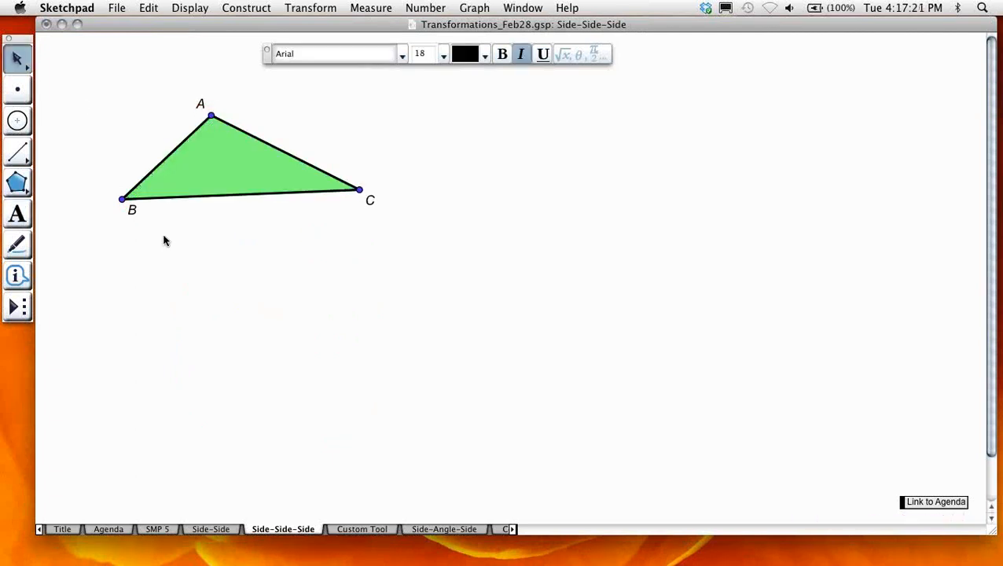
# Step: Place point D below triangle ABC and construct a circle centred at D with radius AB
pyautogui.click(18, 91)
pyautogui.moveTo(318, 365); pyautogui.dragTo(300, 358)
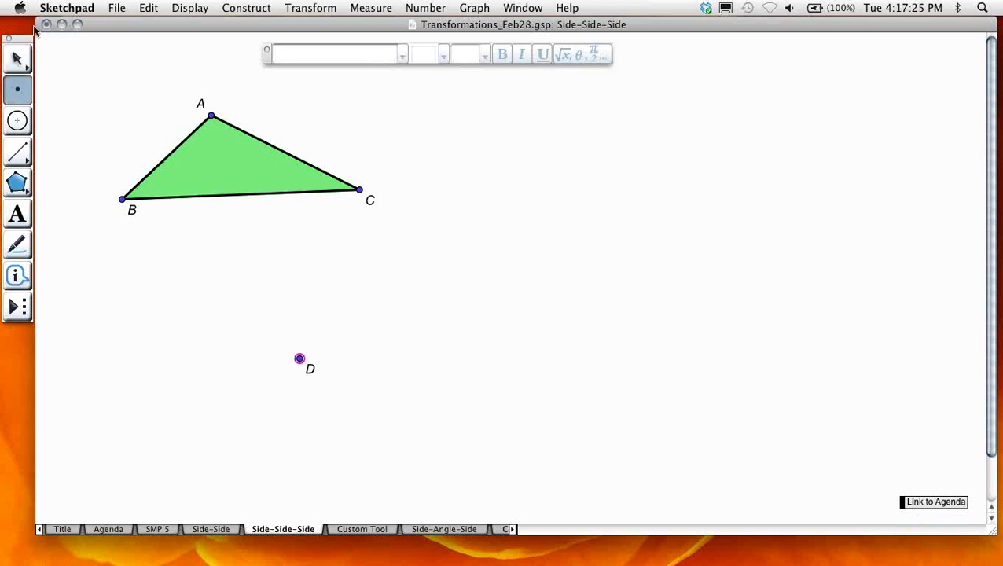
pyautogui.click(28, 49)
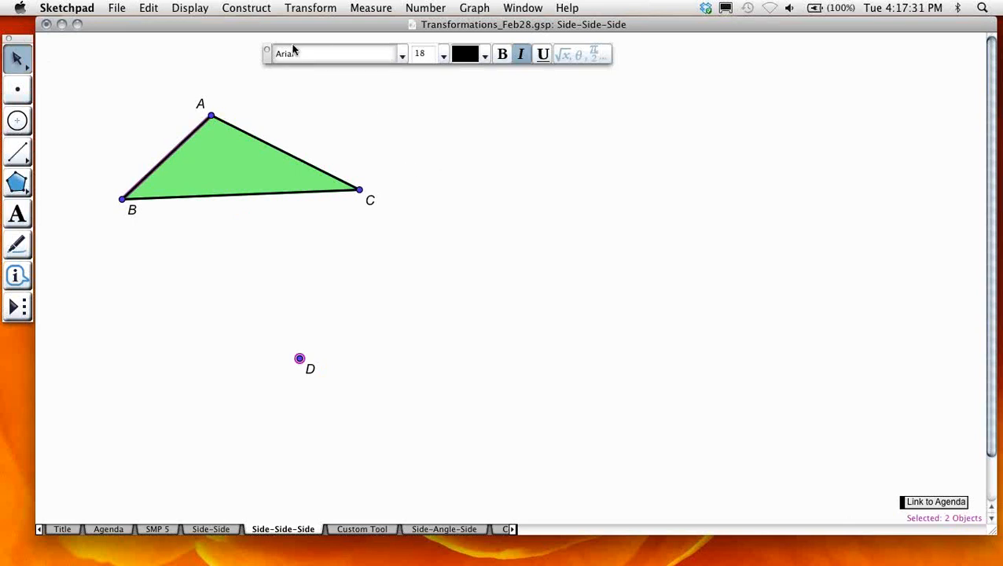
pyautogui.click(236, 8)
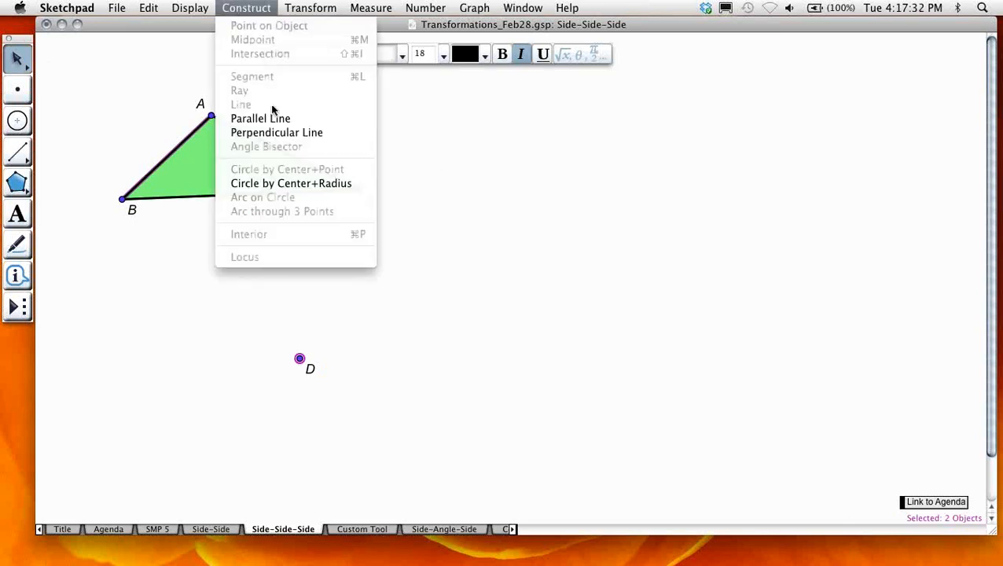
pyautogui.click(267, 184)
pyautogui.click(275, 298)
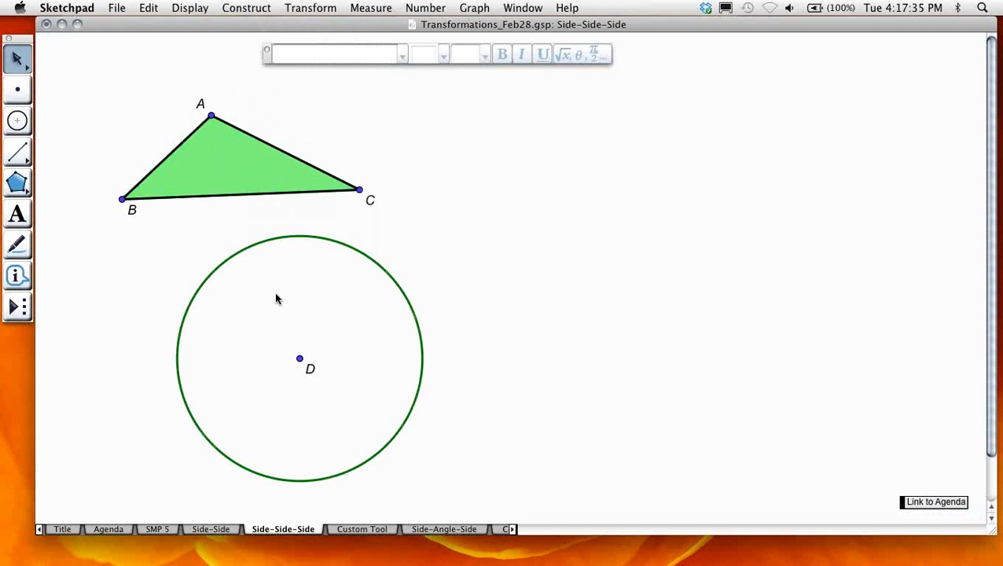
# Step: Construct a segment from centre D to a new point E on the upper right of the circle
pyautogui.moveTo(28, 158); pyautogui.dragTo(48, 158)
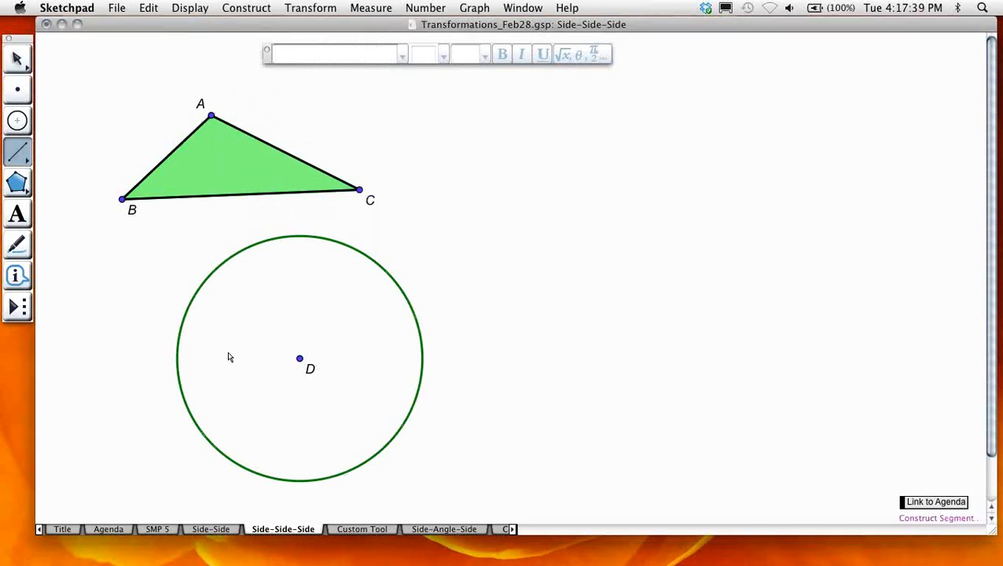
pyautogui.moveTo(300, 359); pyautogui.dragTo(385, 273)
pyautogui.click(17, 59)
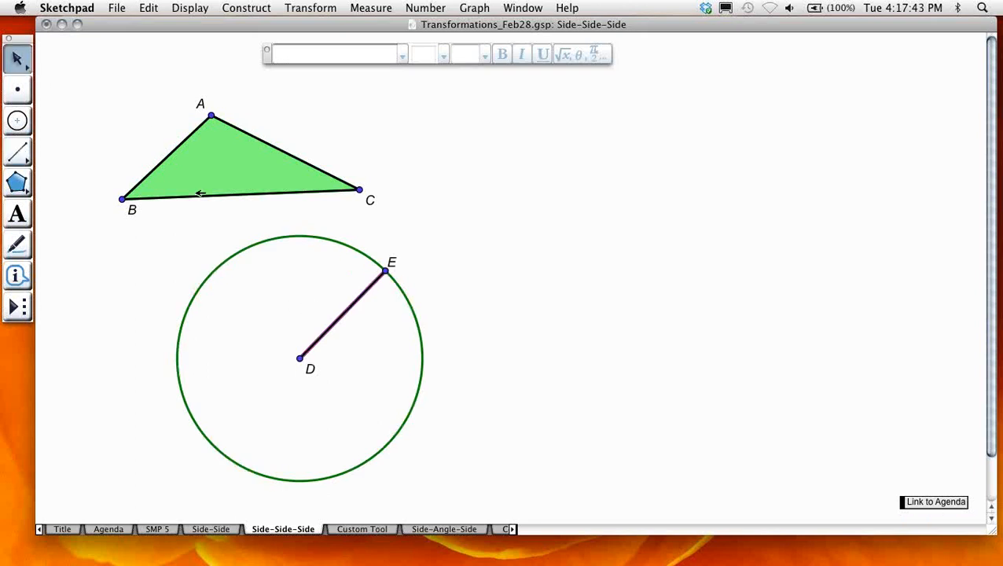
pyautogui.click(151, 237)
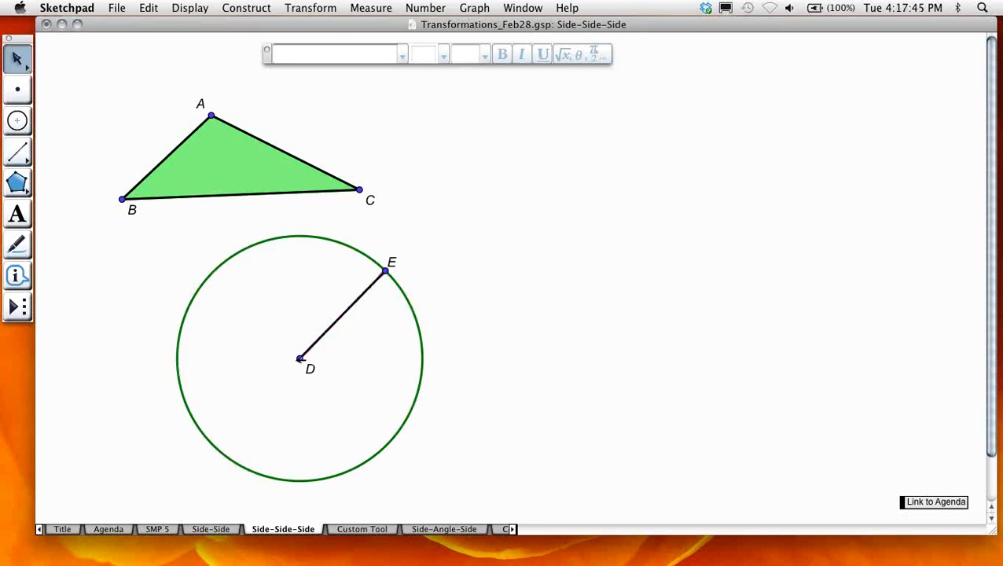
# Step: Construct a second circle centred at D with side BC as its radius
pyautogui.click(243, 194)
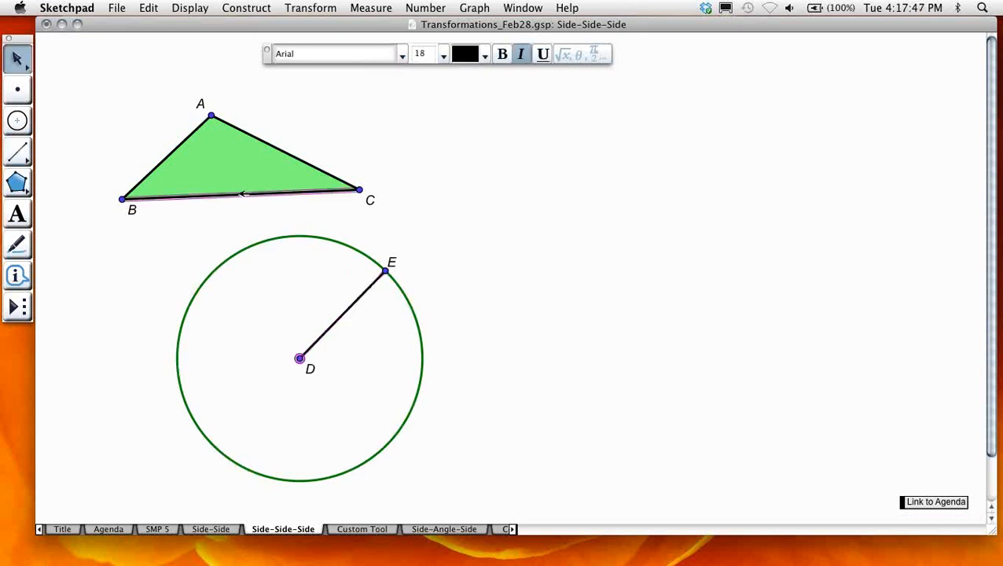
pyautogui.click(266, 6)
pyautogui.click(258, 183)
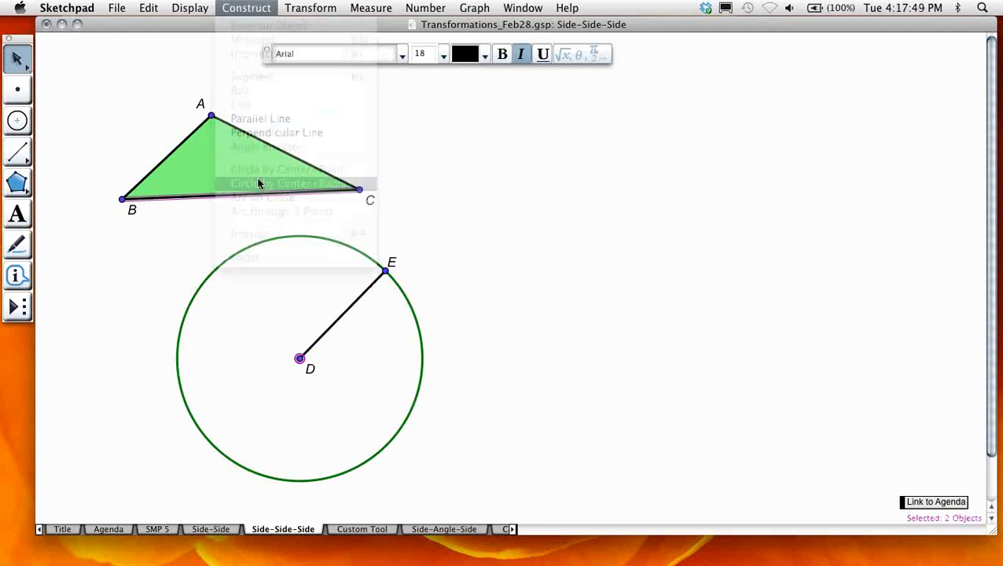
pyautogui.click(493, 338)
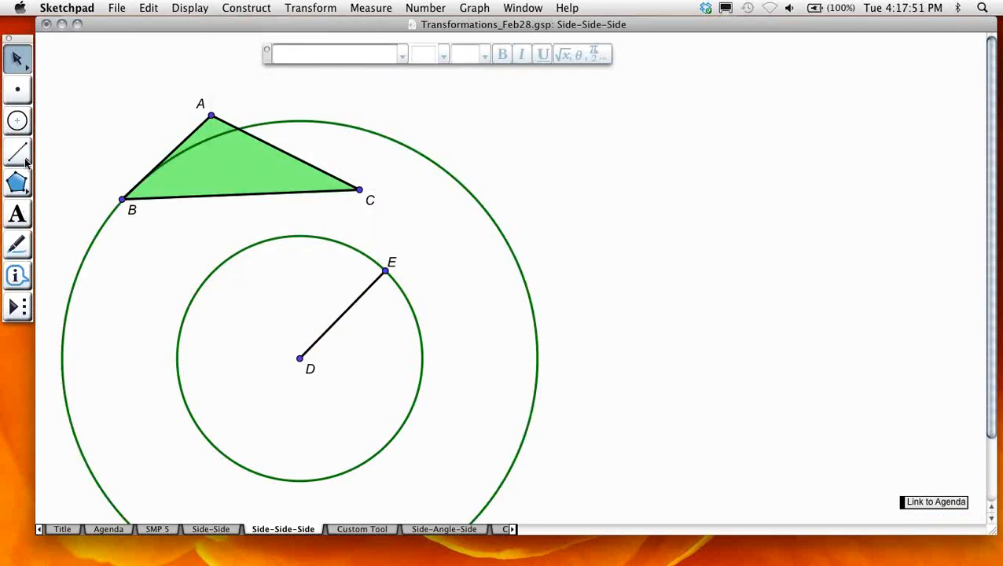
# Step: Construct a horizontal segment from D to a new point F on the larger circle
pyautogui.moveTo(26, 163); pyautogui.dragTo(55, 163)
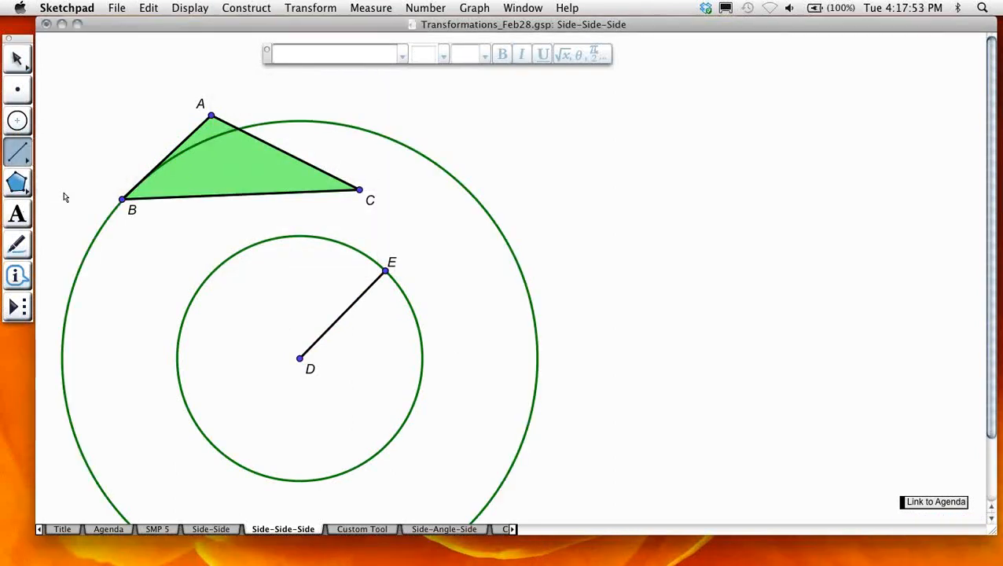
pyautogui.moveTo(299, 359); pyautogui.dragTo(537, 357)
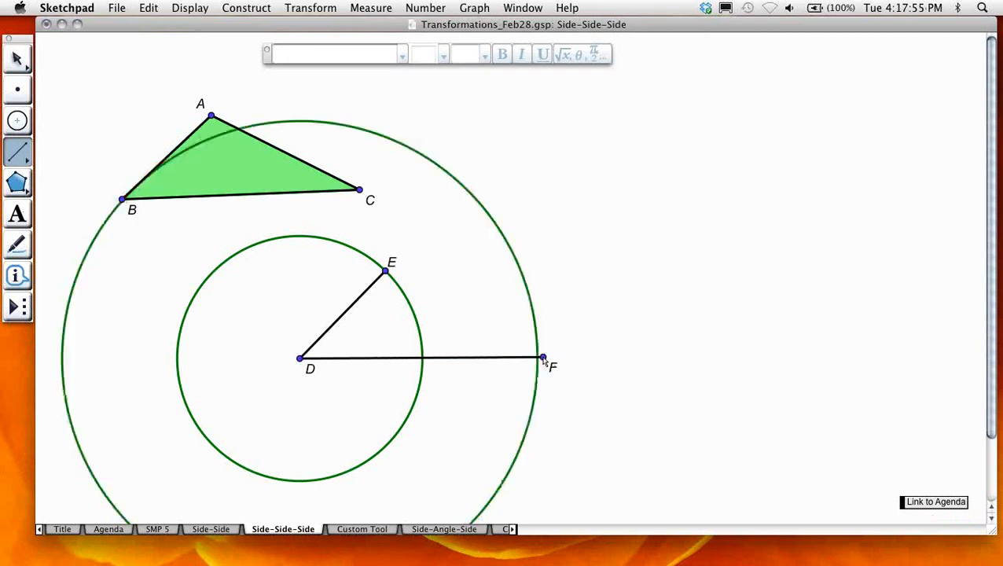
pyautogui.click(22, 58)
pyautogui.click(436, 265)
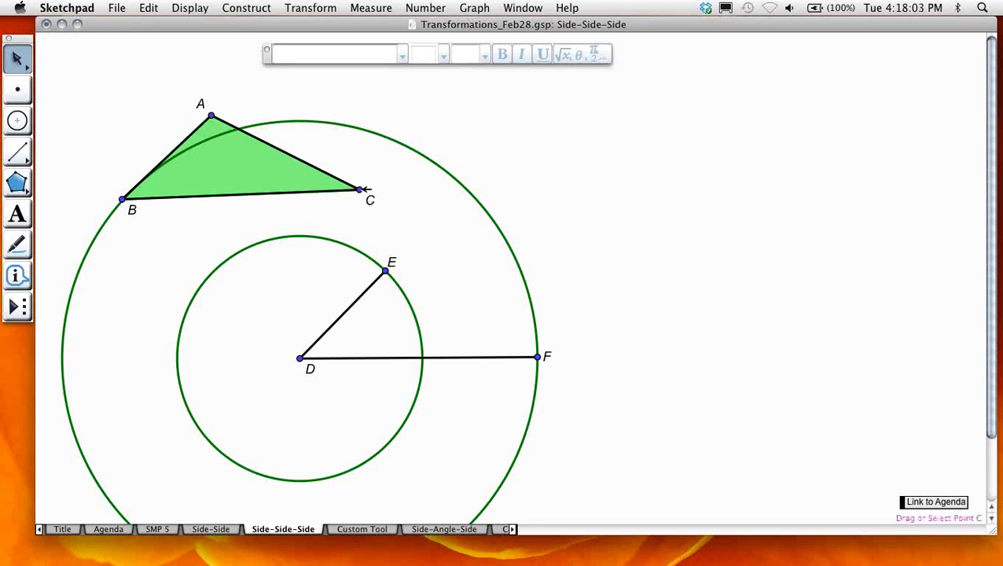
# Step: Construct a circle centred at F with side AC as its radius
pyautogui.click(538, 357)
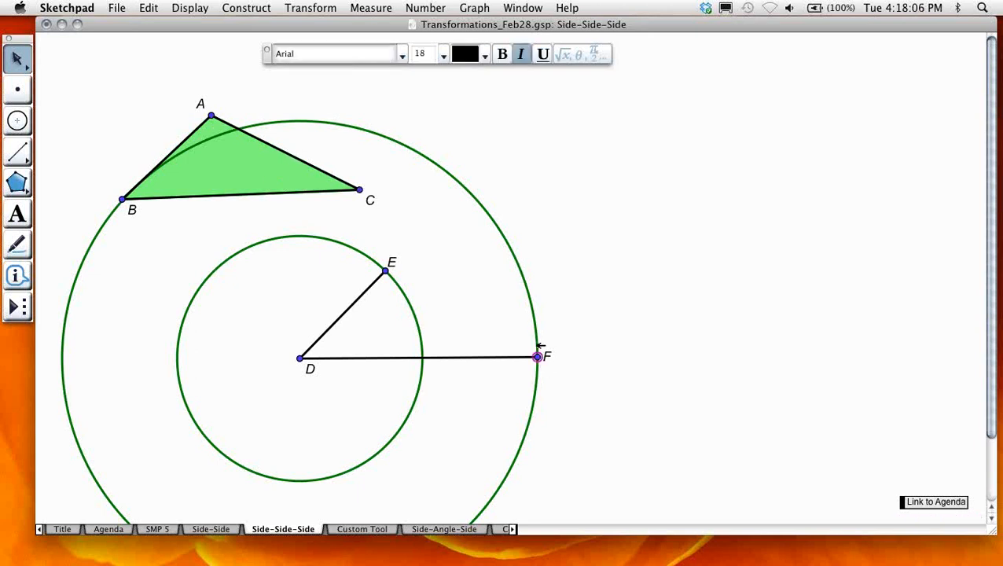
pyautogui.click(315, 167)
pyautogui.click(266, 7)
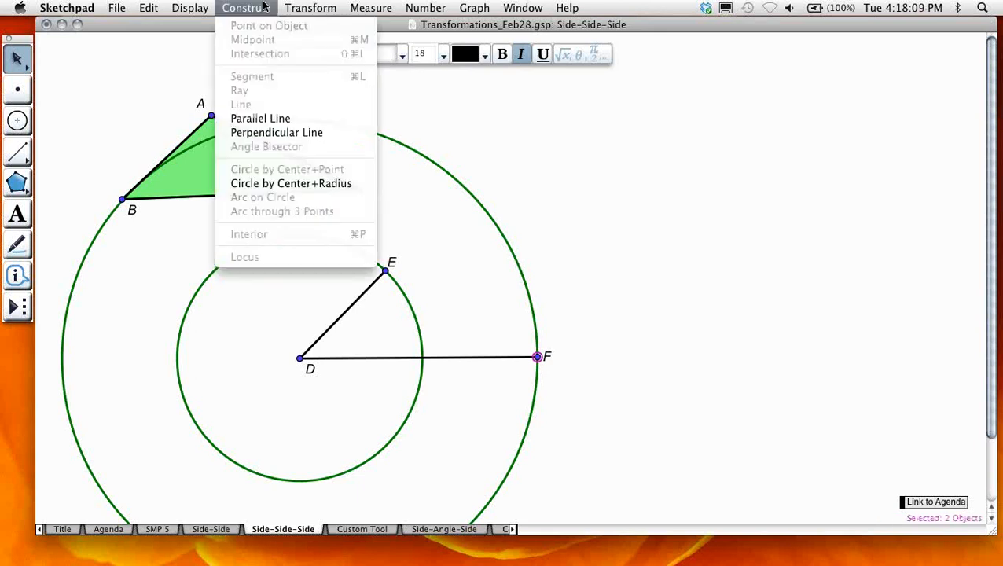
pyautogui.click(265, 187)
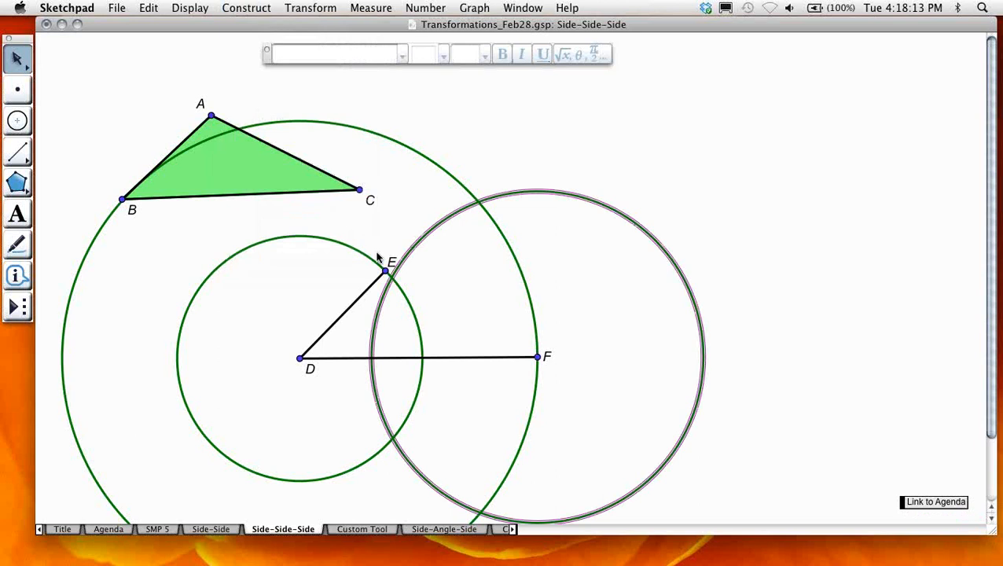
pyautogui.click(467, 237)
# Step: Move point E along the smaller circle around D, leaving it slightly right of the circle's highest point
pyautogui.moveTo(387, 271); pyautogui.dragTo(236, 250)
pyautogui.moveTo(298, 247); pyautogui.dragTo(333, 239)
pyautogui.click(440, 299)
pyautogui.click(423, 298)
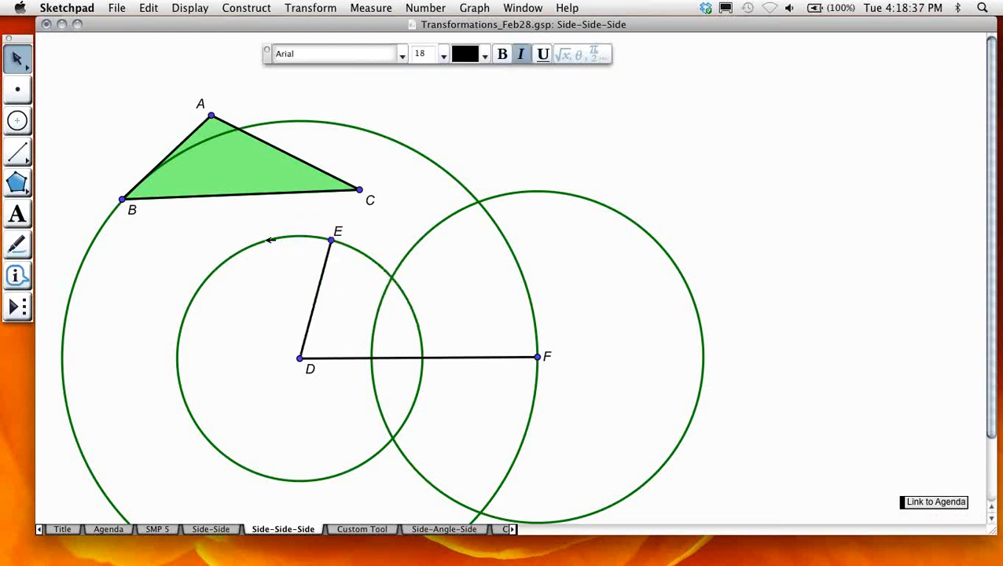
pyautogui.press('Escape')
# Step: Construct the upper intersection point G of the smaller circle around D and the circle around F
pyautogui.click(17, 89)
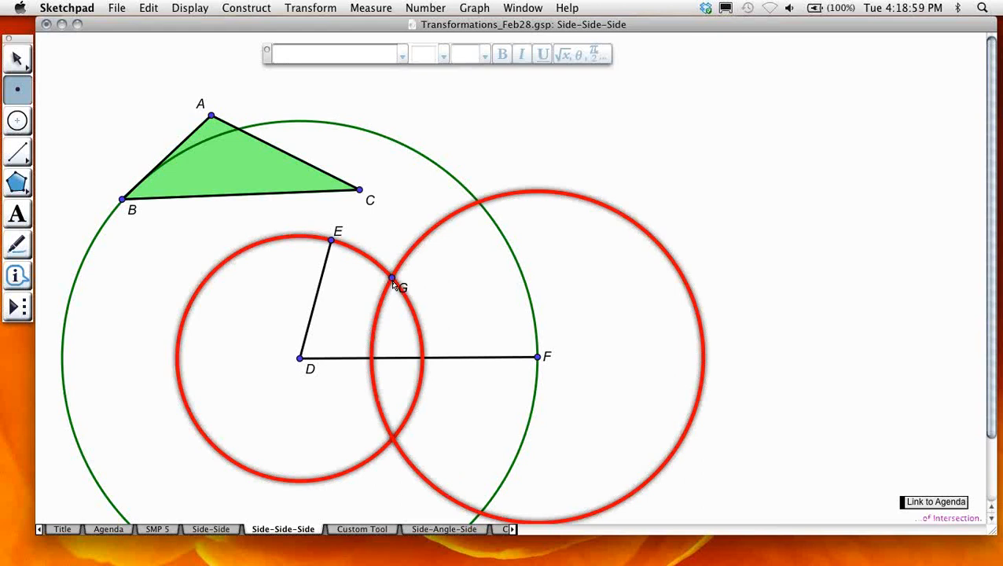
pyautogui.click(392, 280)
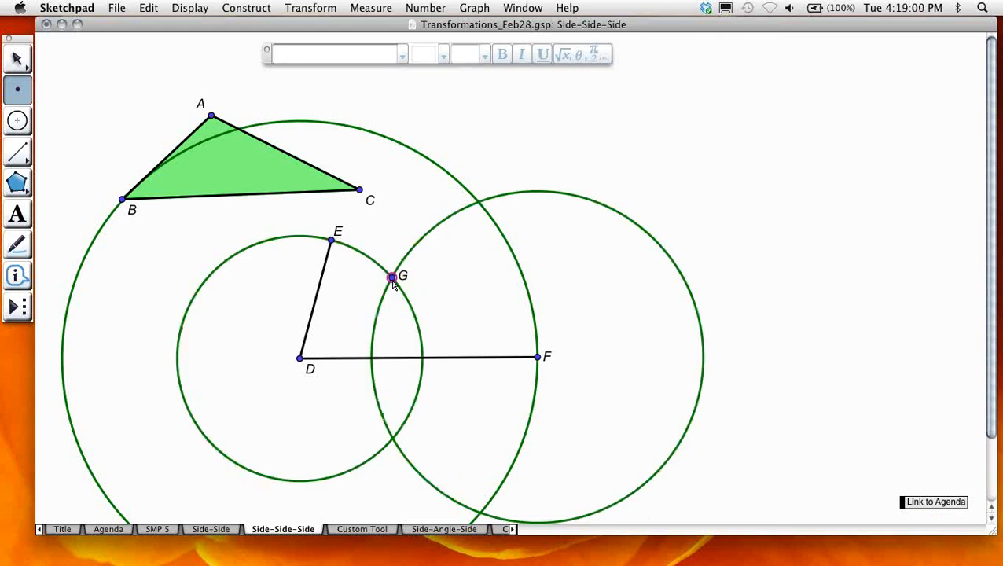
pyautogui.click(17, 58)
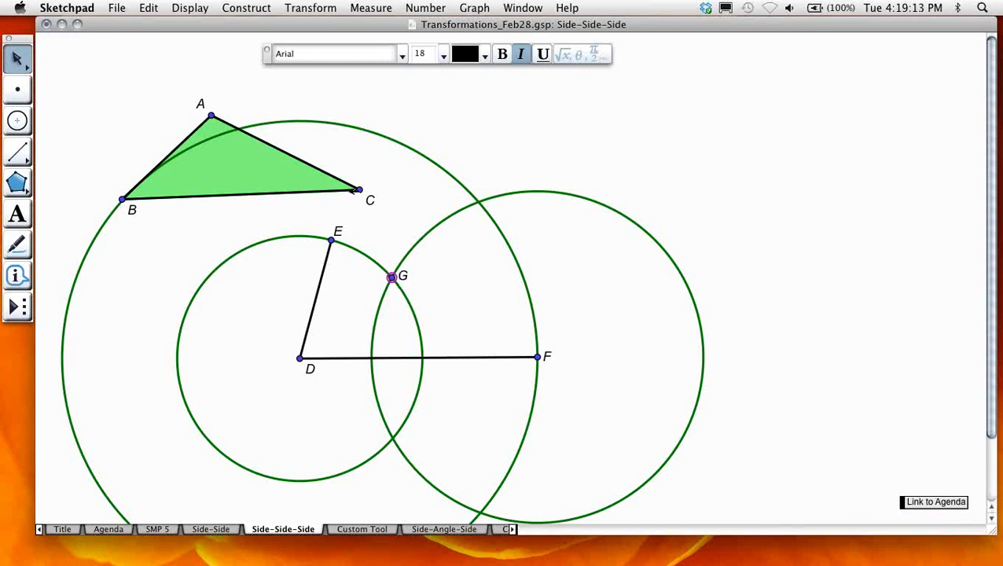
# Step: Construct a filled triangle with edges through points D, G and F, and leave it deselected
pyautogui.click(17, 184)
pyautogui.moveTo(18, 184); pyautogui.dragTo(76, 184)
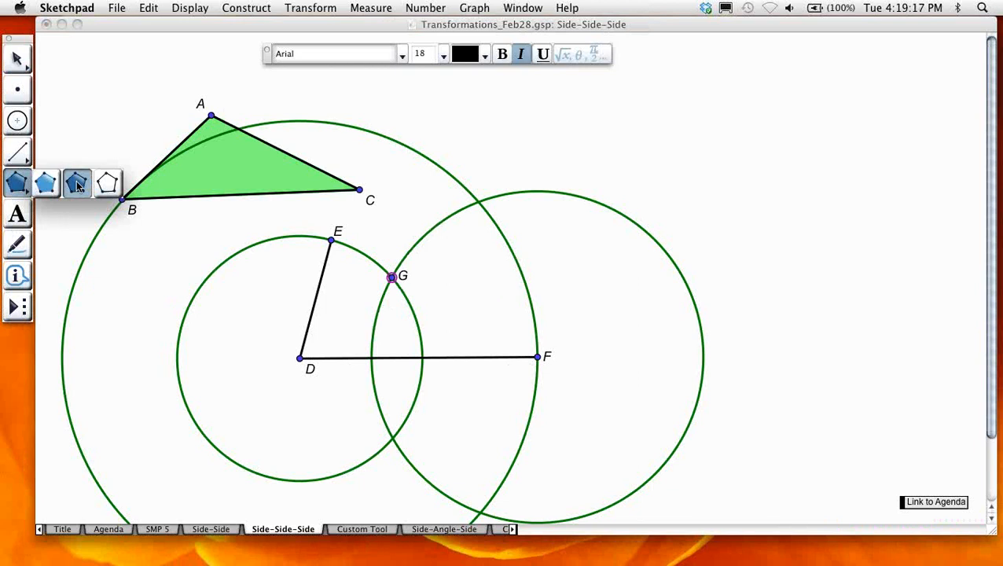
pyautogui.click(301, 359)
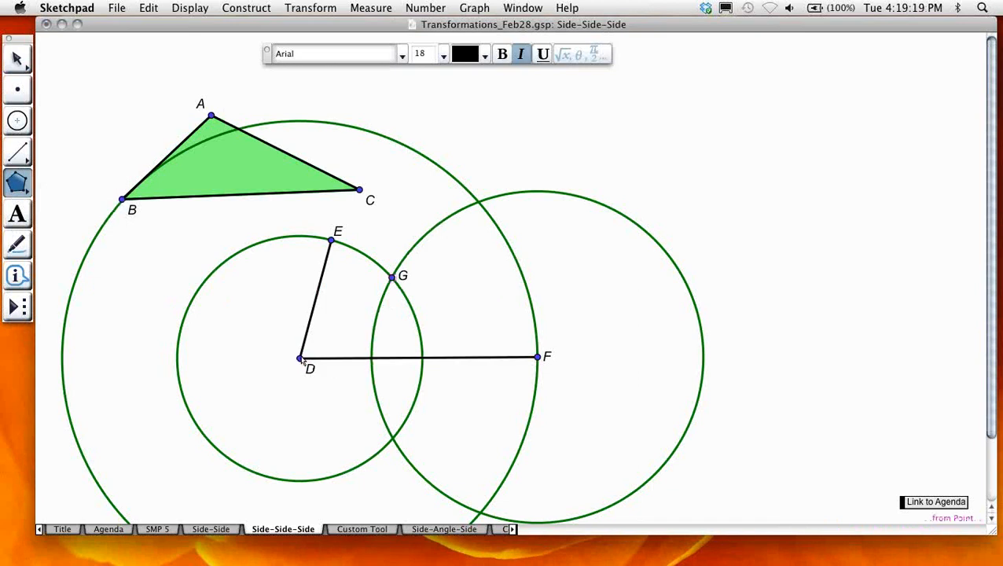
pyautogui.click(392, 278)
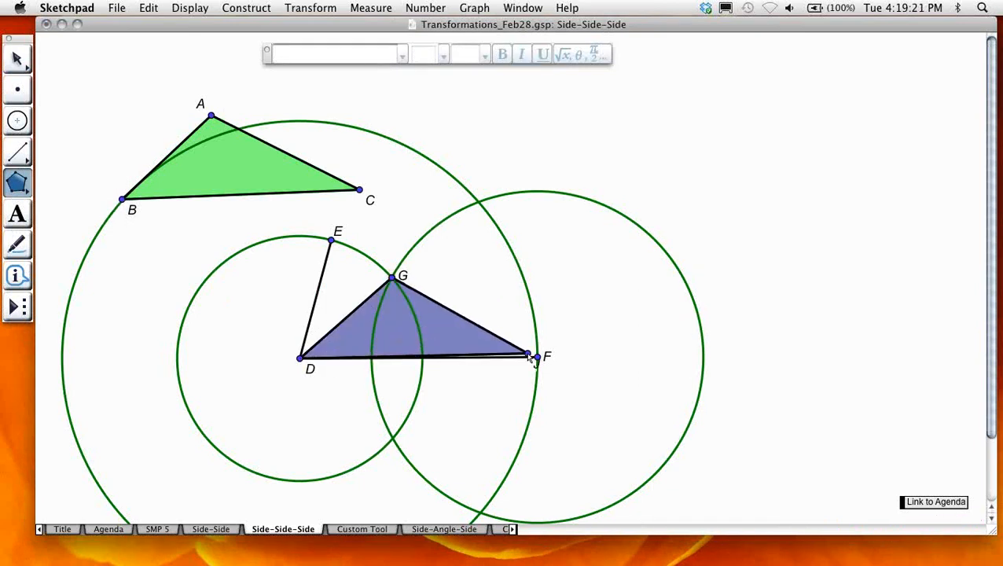
pyautogui.doubleClick(538, 358)
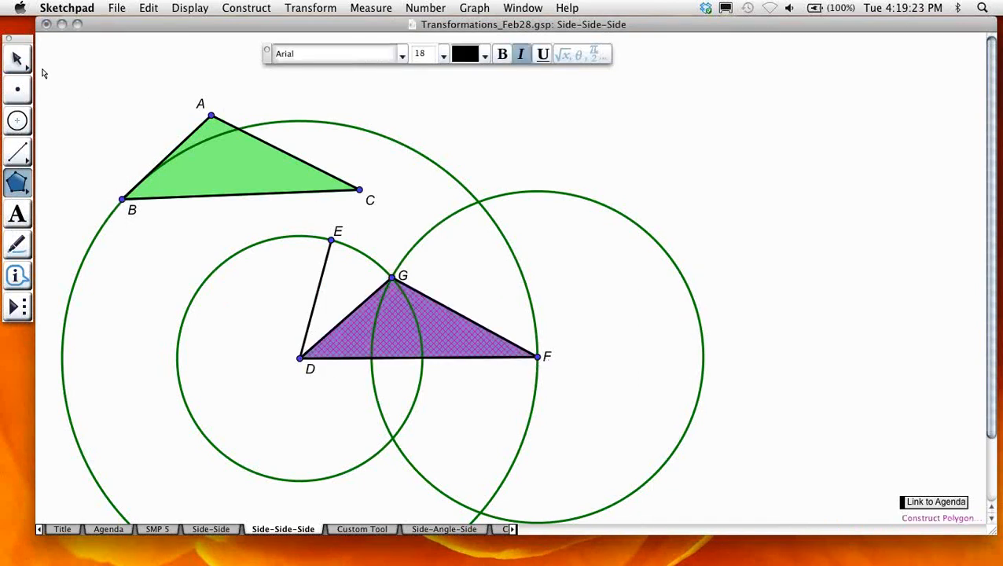
pyautogui.click(17, 57)
pyautogui.click(335, 296)
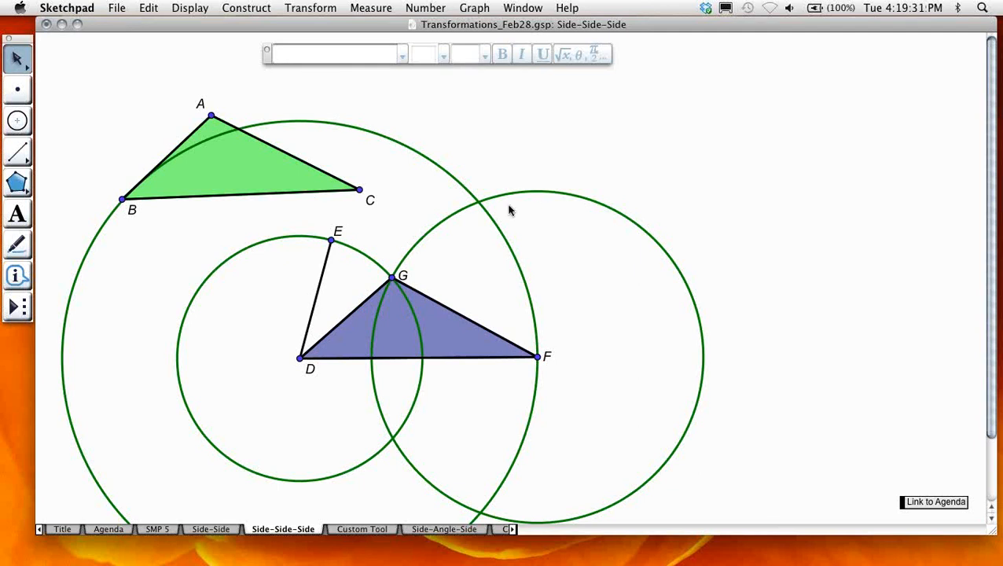
# Step: Try deleting the circle centred at F and undo the deletion
pyautogui.click(441, 222)
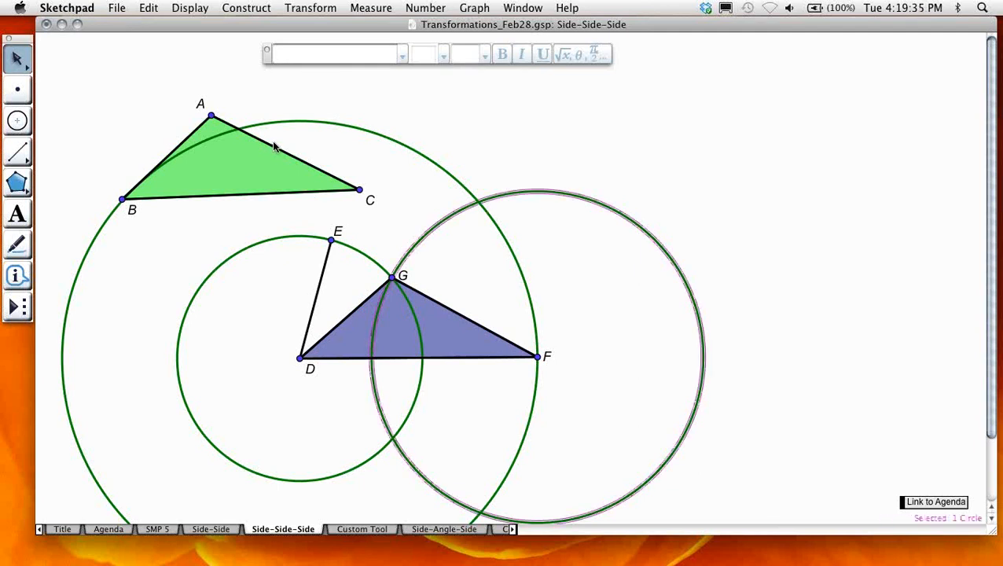
pyautogui.press('Delete')
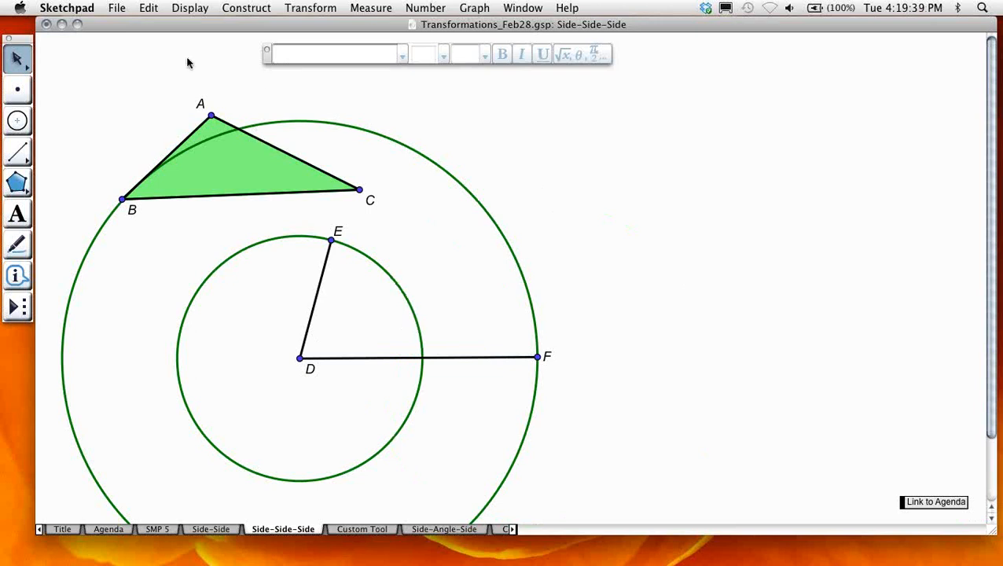
pyautogui.click(144, 8)
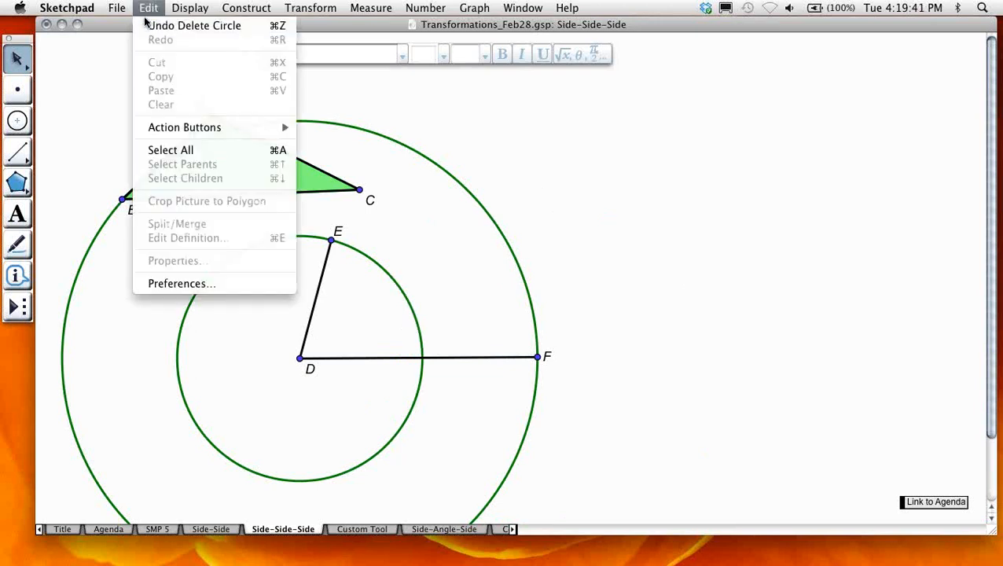
pyautogui.click(146, 27)
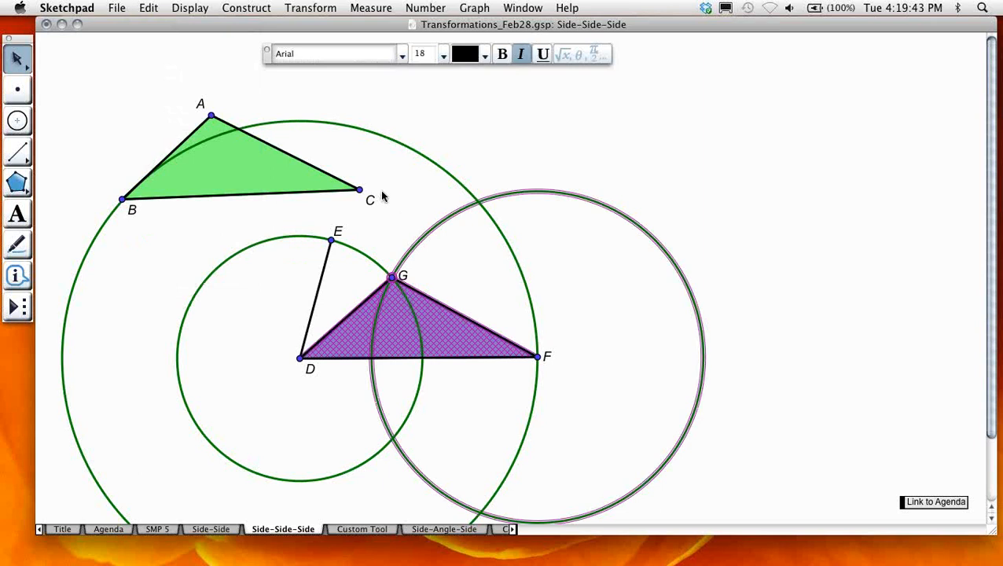
# Step: Create a Hide/Show action button for the three circles, point E and segment DE
pyautogui.click(414, 237)
pyautogui.click(418, 241)
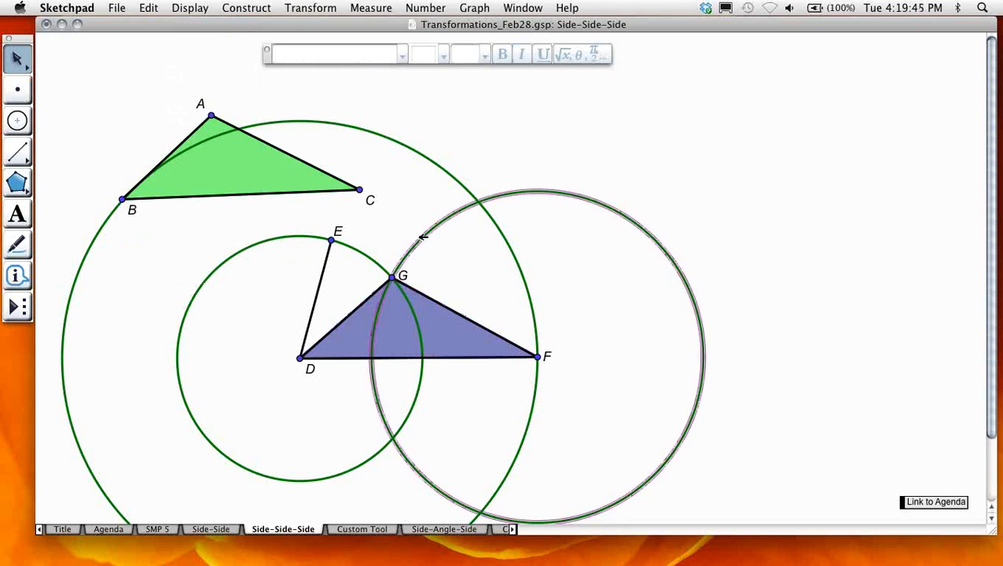
pyautogui.click(443, 162)
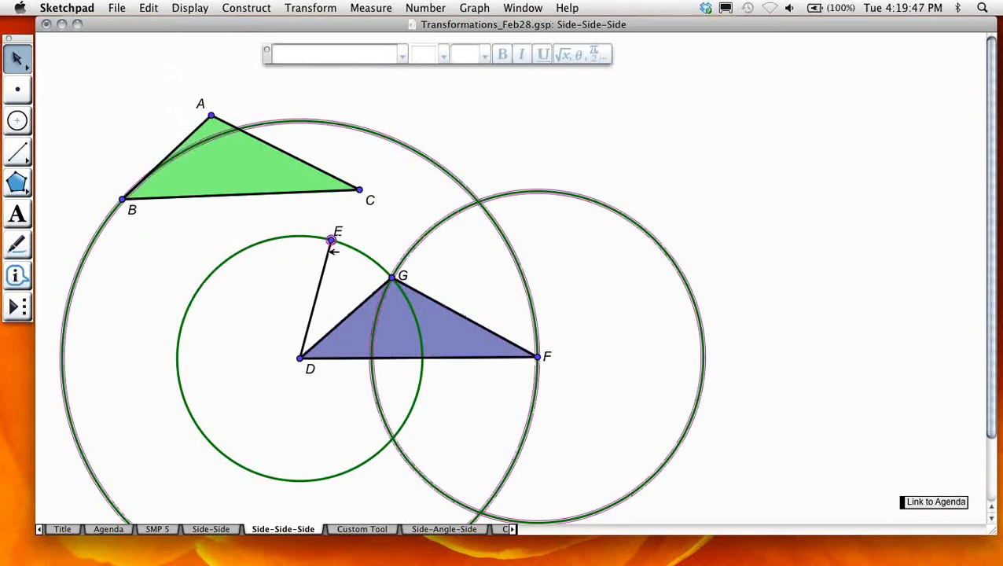
pyautogui.click(331, 250)
pyautogui.click(346, 247)
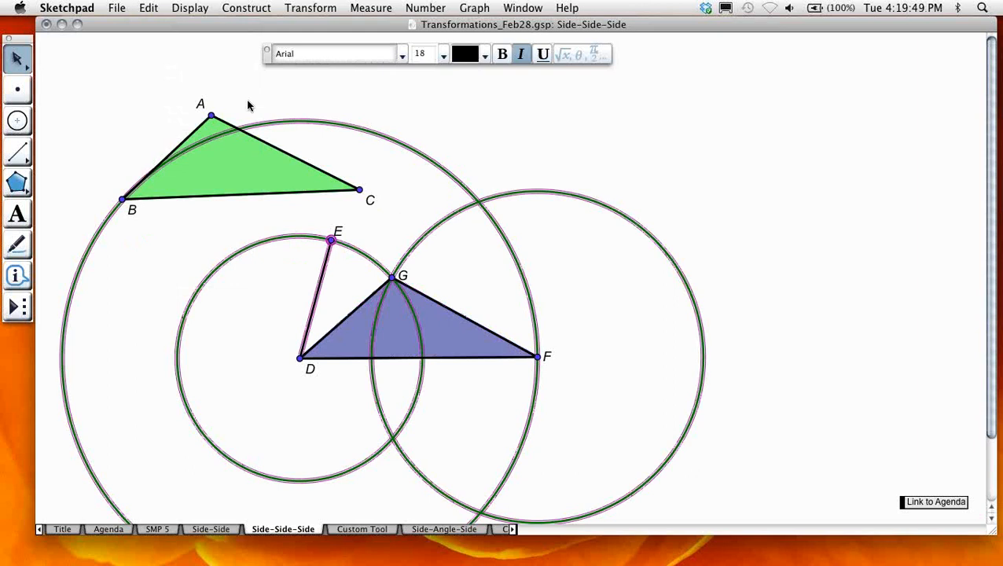
pyautogui.click(150, 7)
pyautogui.moveTo(183, 128)
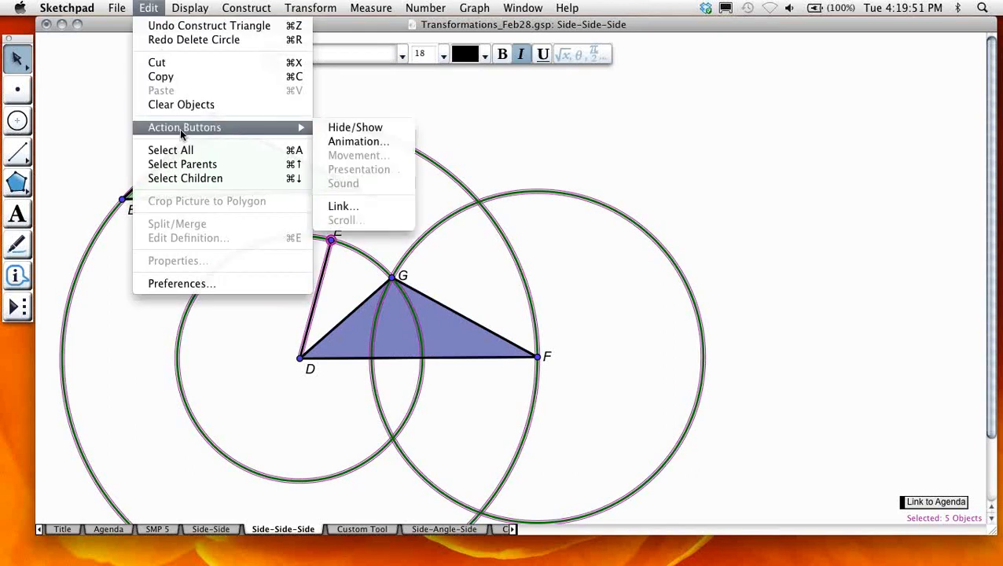
pyautogui.click(354, 128)
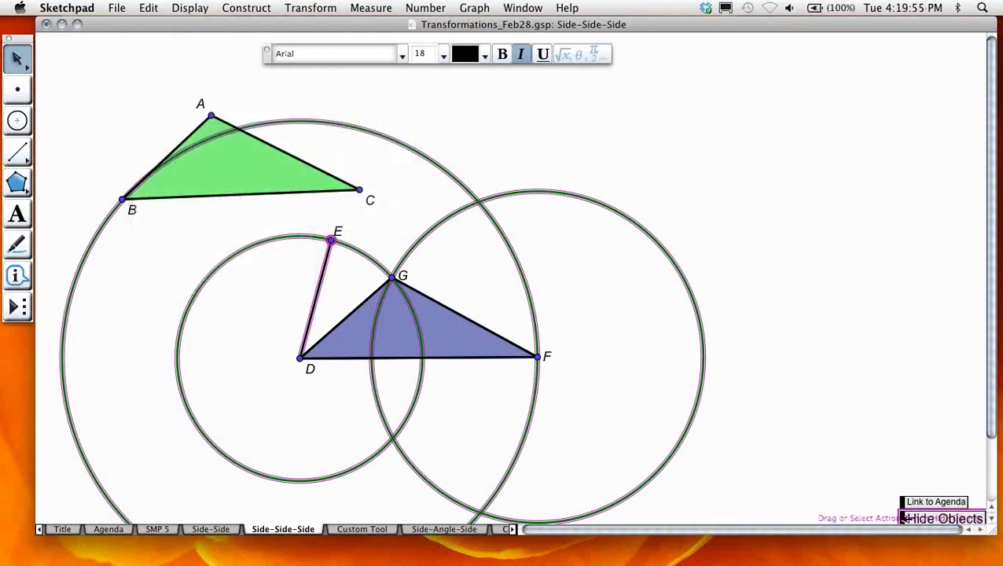
# Step: Move the Hide Objects button to the sketch's upper right corner and use it to hide the construction objects
pyautogui.moveTo(906, 519); pyautogui.dragTo(894, 53)
pyautogui.click(929, 59)
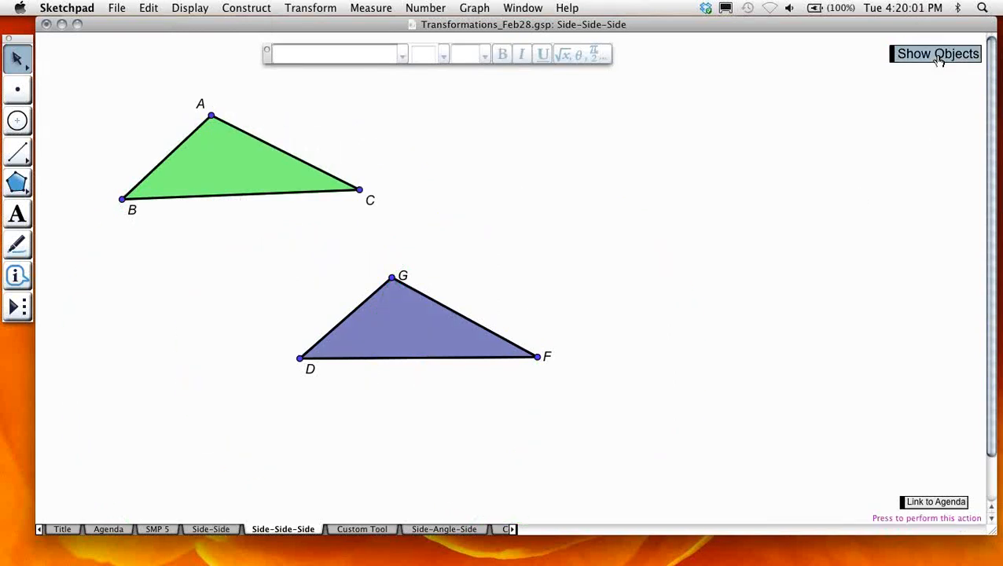
pyautogui.click(940, 60)
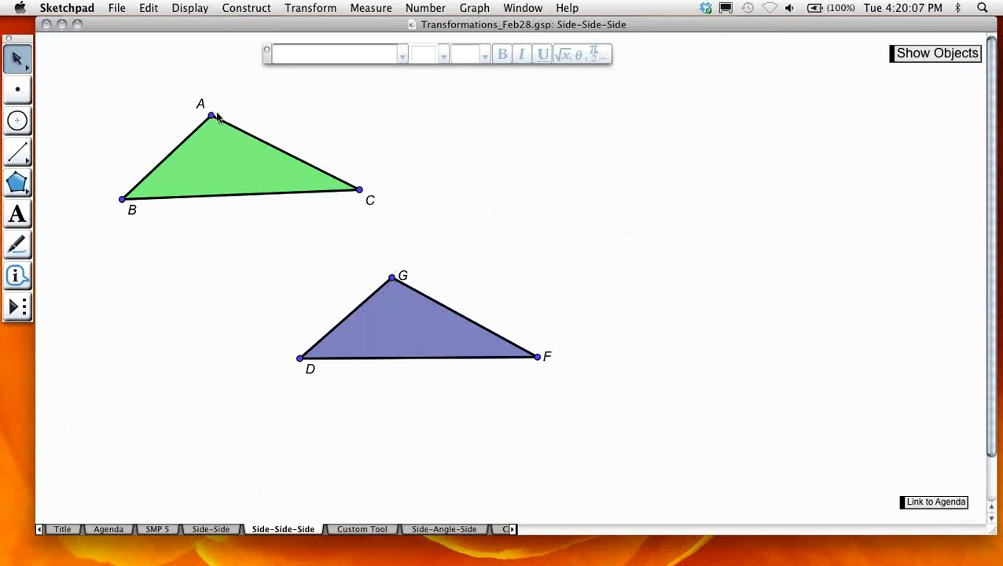
# Step: Reshape triangle ABC by moving A to the far left, B to the right and C outward, shifting triangle DGF slightly left in between
pyautogui.moveTo(213, 114); pyautogui.dragTo(98, 111)
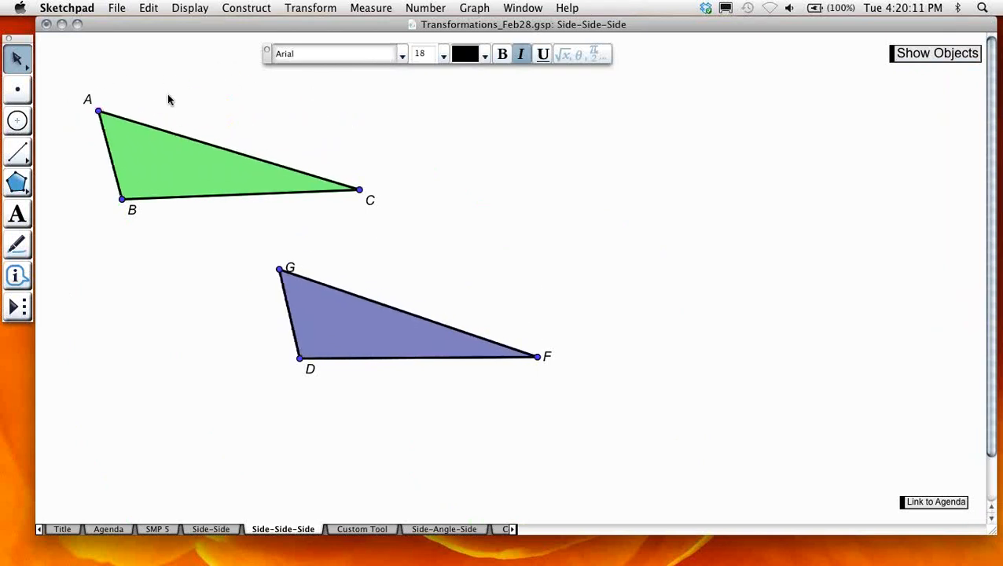
pyautogui.moveTo(282, 274); pyautogui.dragTo(240, 262)
pyautogui.click(176, 296)
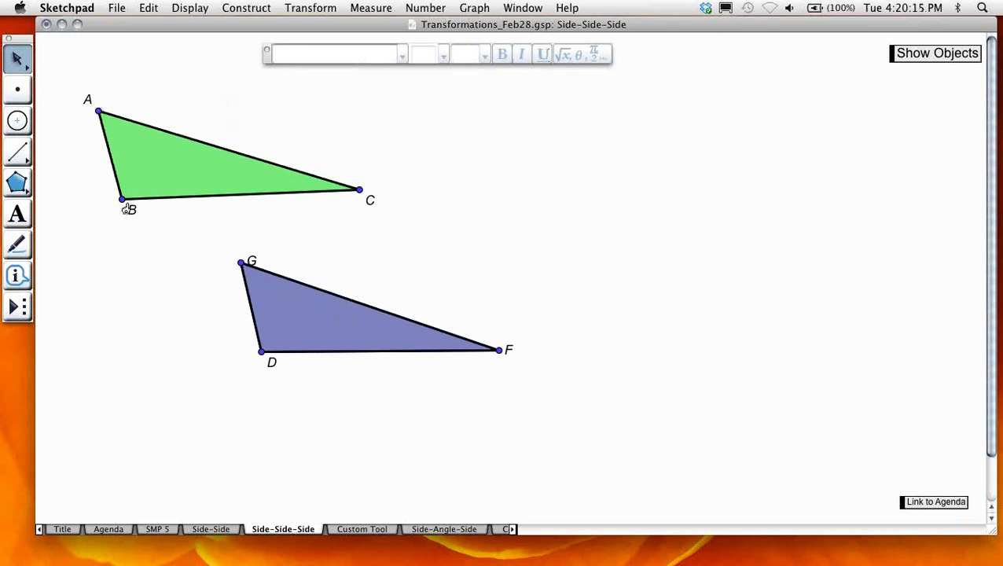
pyautogui.moveTo(122, 199); pyautogui.dragTo(230, 200)
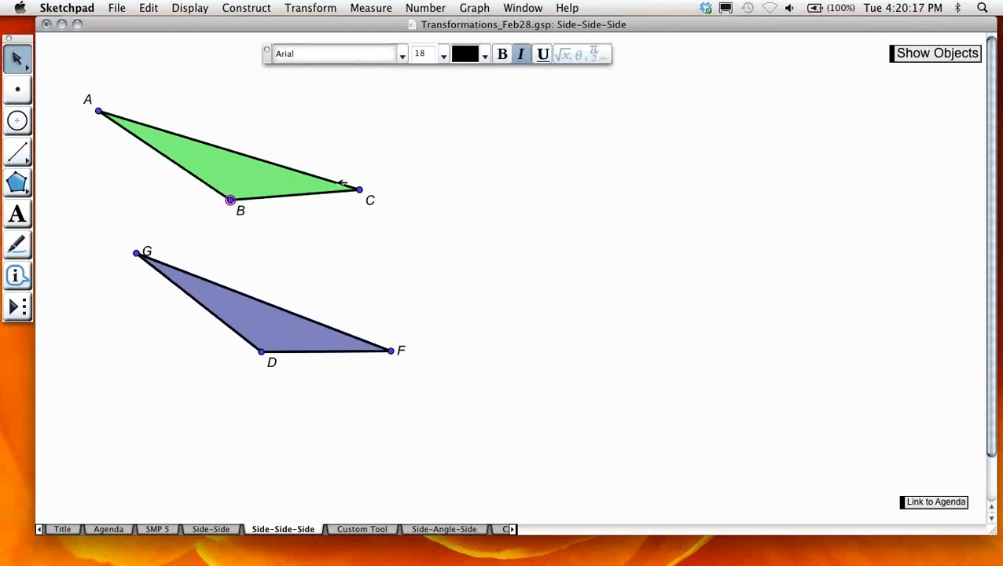
pyautogui.moveTo(360, 189); pyautogui.dragTo(409, 206)
# Step: Superimpose triangle DGF on triangle ABC with D on B and F on C, and move it back below triangle ABC
pyautogui.moveTo(276, 338)
pyautogui.mouseDown()
pyautogui.moveTo(284, 241)
pyautogui.moveTo(247, 183)
pyautogui.mouseUp()
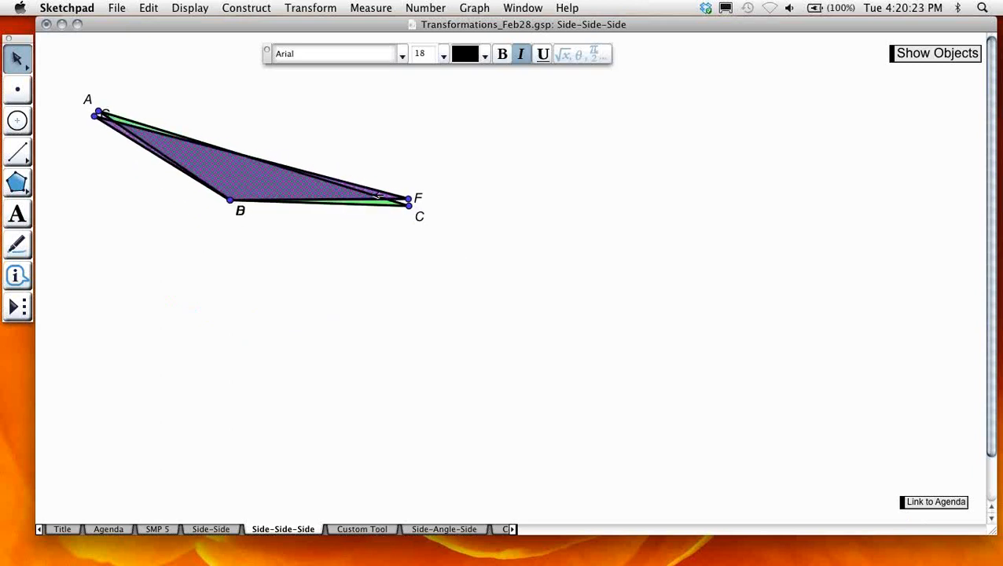
pyautogui.moveTo(412, 196); pyautogui.dragTo(410, 206)
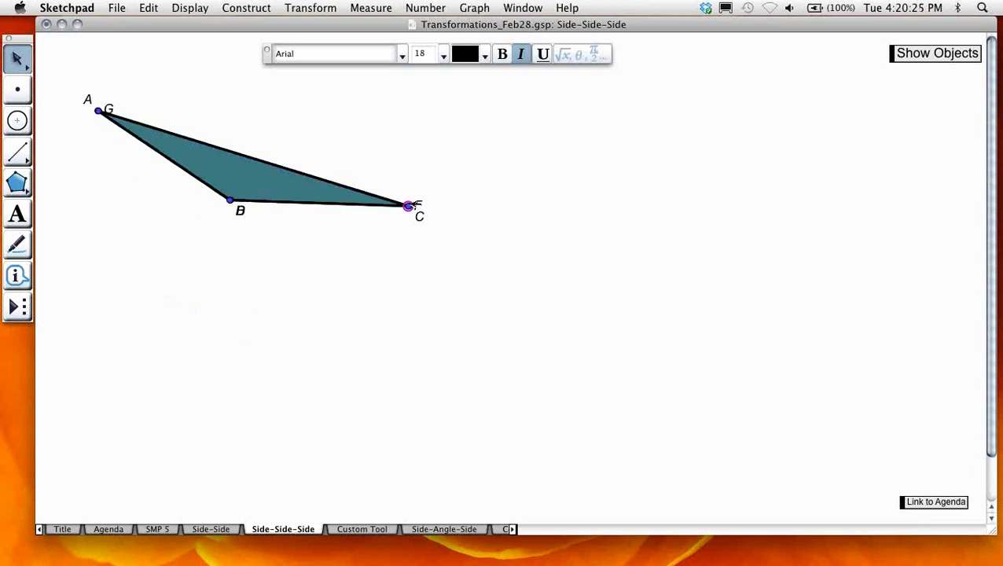
pyautogui.moveTo(260, 177)
pyautogui.mouseDown()
pyautogui.moveTo(313, 168)
pyautogui.moveTo(261, 177)
pyautogui.moveTo(602, 188)
pyautogui.moveTo(346, 168)
pyautogui.moveTo(260, 175)
pyautogui.moveTo(579, 179)
pyautogui.moveTo(329, 161)
pyautogui.moveTo(262, 177)
pyautogui.moveTo(493, 162)
pyautogui.moveTo(258, 168)
pyautogui.moveTo(256, 292)
pyautogui.moveTo(274, 435)
pyautogui.mouseUp()
pyautogui.click(174, 333)
pyautogui.moveTo(115, 331); pyautogui.dragTo(82, 289)
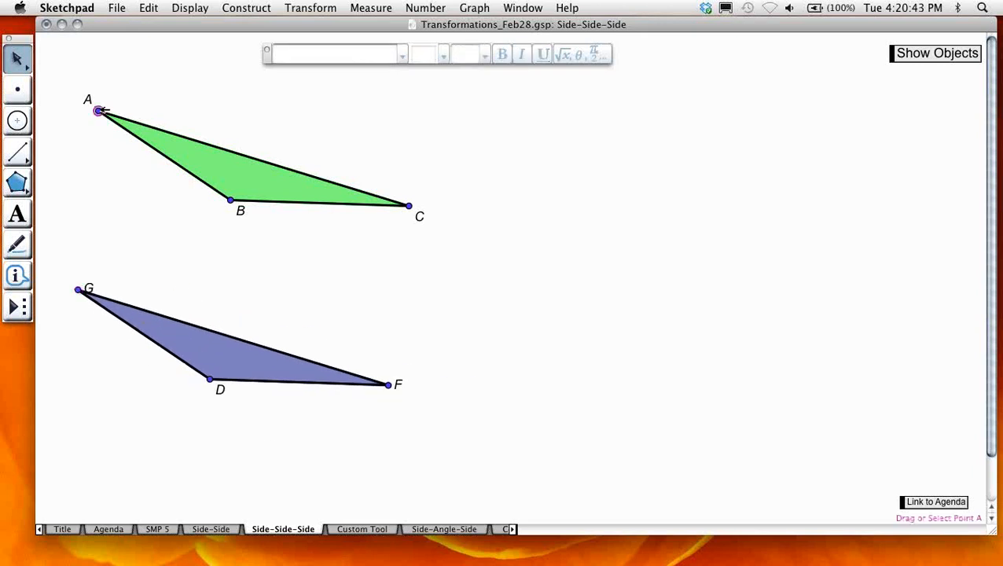
# Step: Move vertex A to the right beyond C and back to the upper left of B
pyautogui.moveTo(101, 111); pyautogui.dragTo(523, 92)
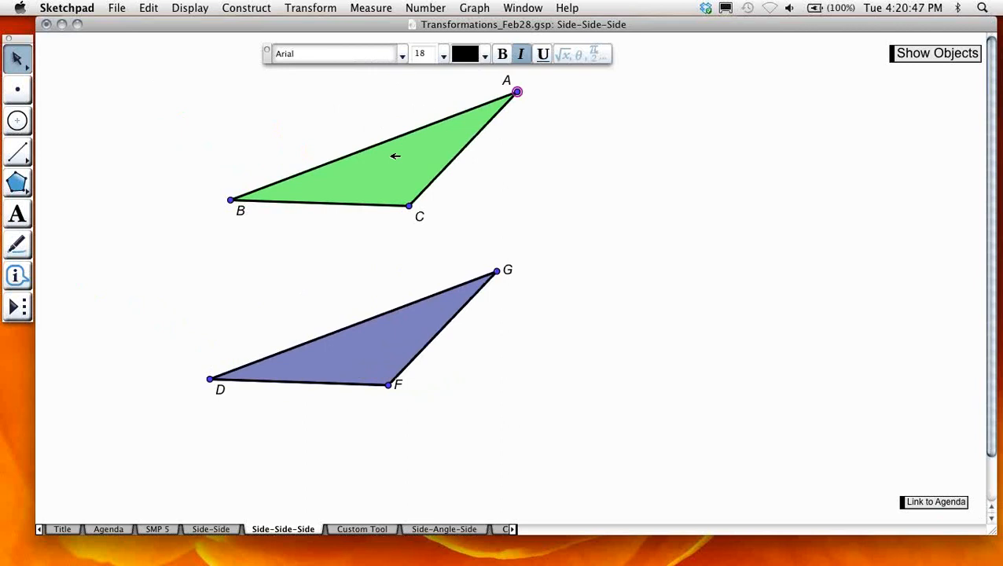
pyautogui.click(238, 148)
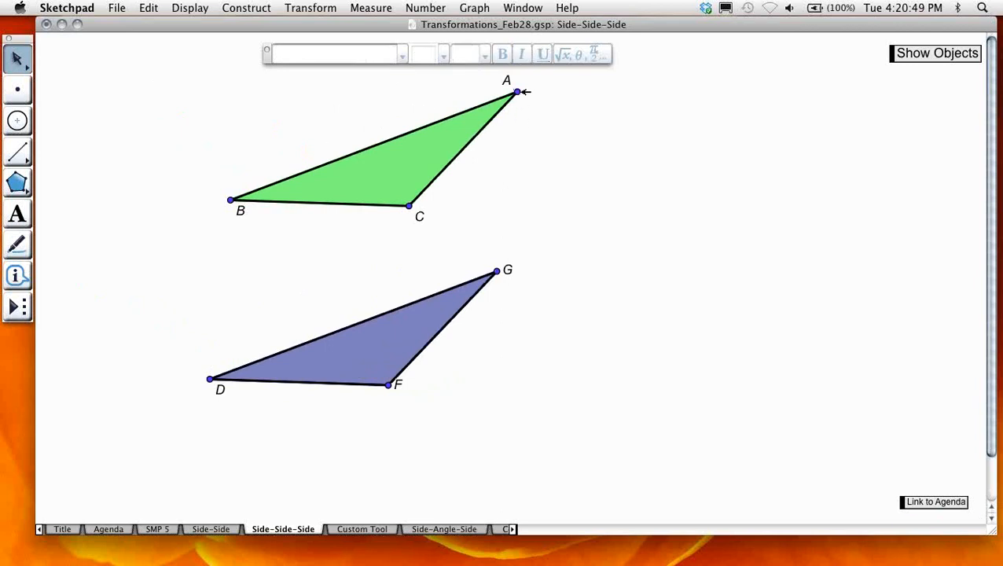
pyautogui.moveTo(519, 92); pyautogui.dragTo(109, 93)
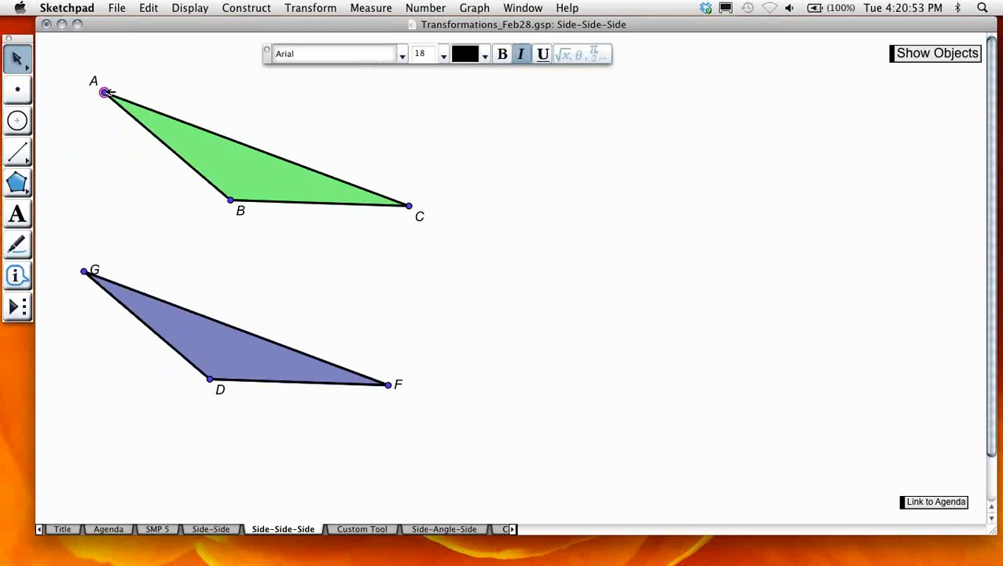
pyautogui.click(325, 357)
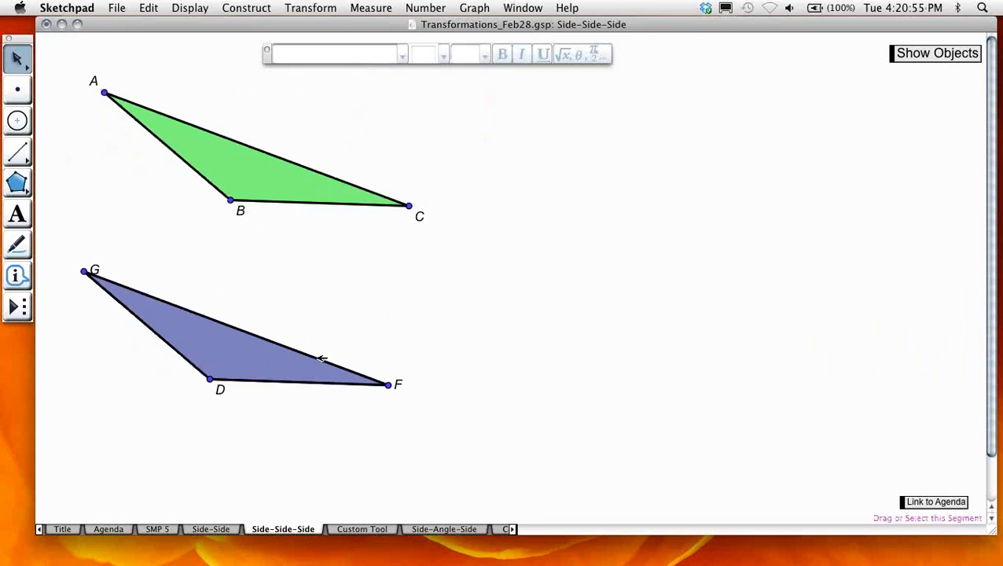
# Step: Reposition triangle DGF below triangle ABC and place label G to the left of its point
pyautogui.moveTo(320, 358); pyautogui.dragTo(388, 341)
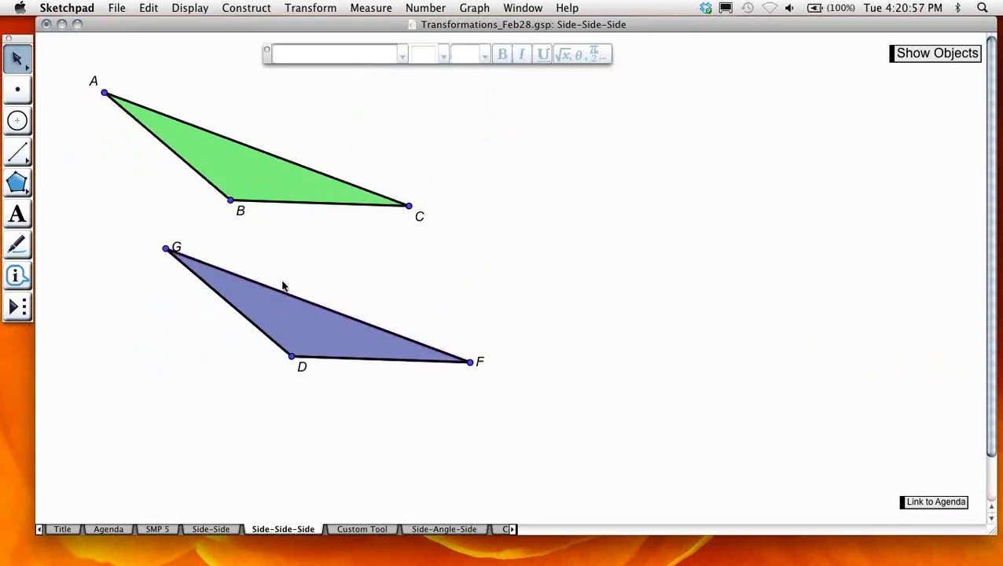
pyautogui.moveTo(176, 250); pyautogui.dragTo(151, 247)
pyautogui.moveTo(223, 269); pyautogui.dragTo(196, 315)
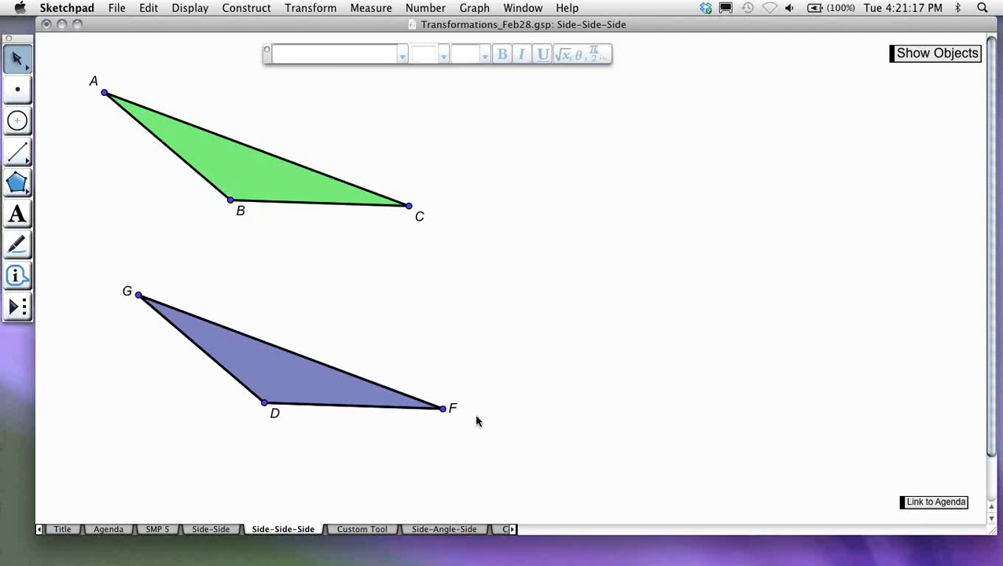
# Step: Create a custom tool named "SSS Triangle" from triangle DGF with its vertices and sides plus the three sides of triangle ABC
pyautogui.moveTo(102, 259)
pyautogui.mouseDown()
pyautogui.moveTo(187, 328)
pyautogui.moveTo(460, 466)
pyautogui.moveTo(512, 463)
pyautogui.mouseUp()
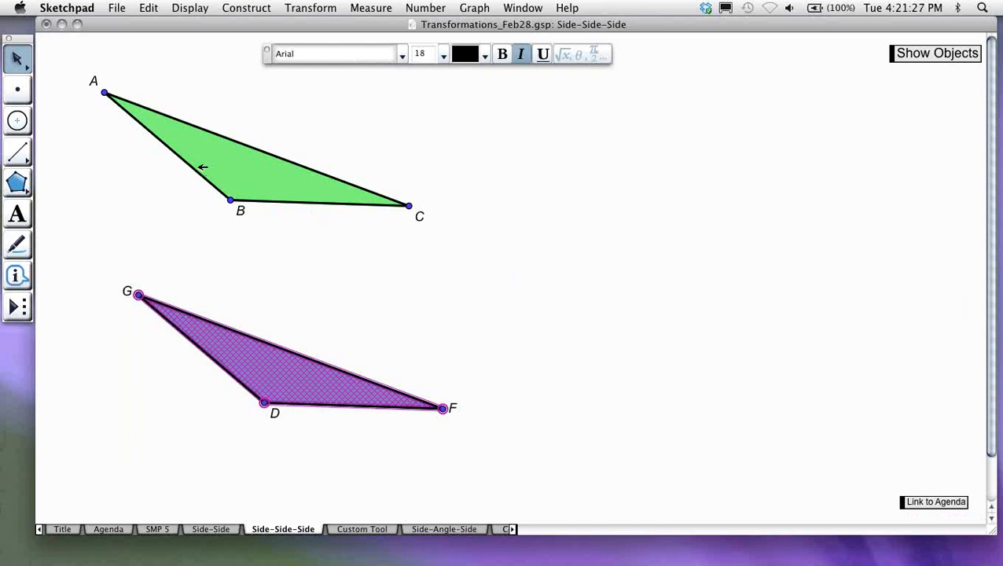
pyautogui.click(197, 167)
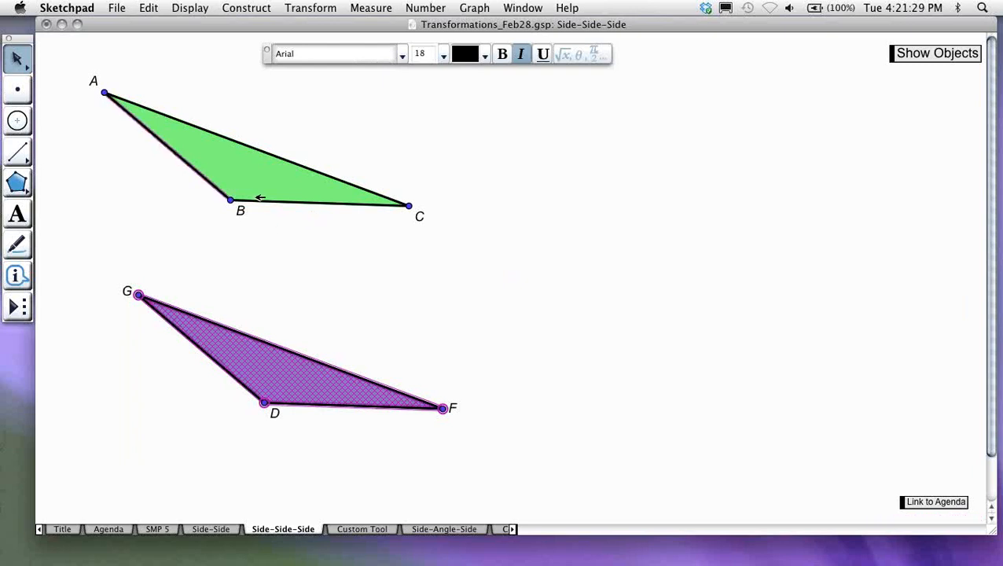
pyautogui.click(259, 199)
pyautogui.click(260, 147)
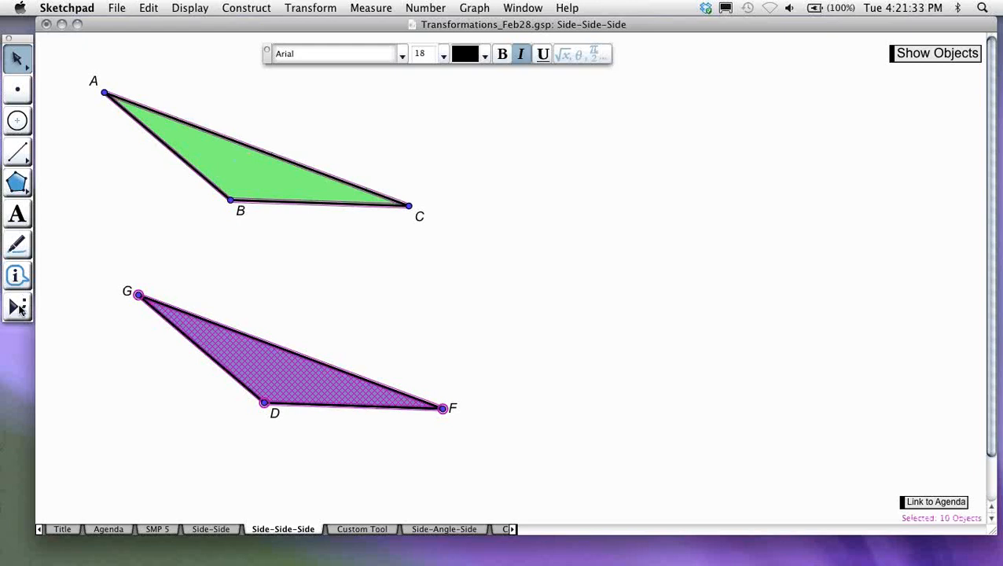
pyautogui.click(19, 307)
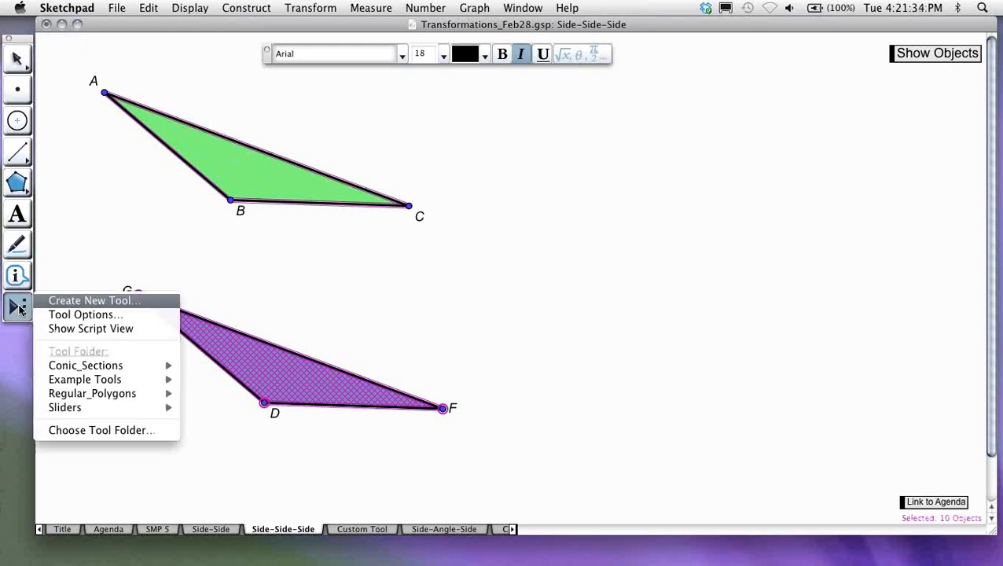
pyautogui.click(87, 301)
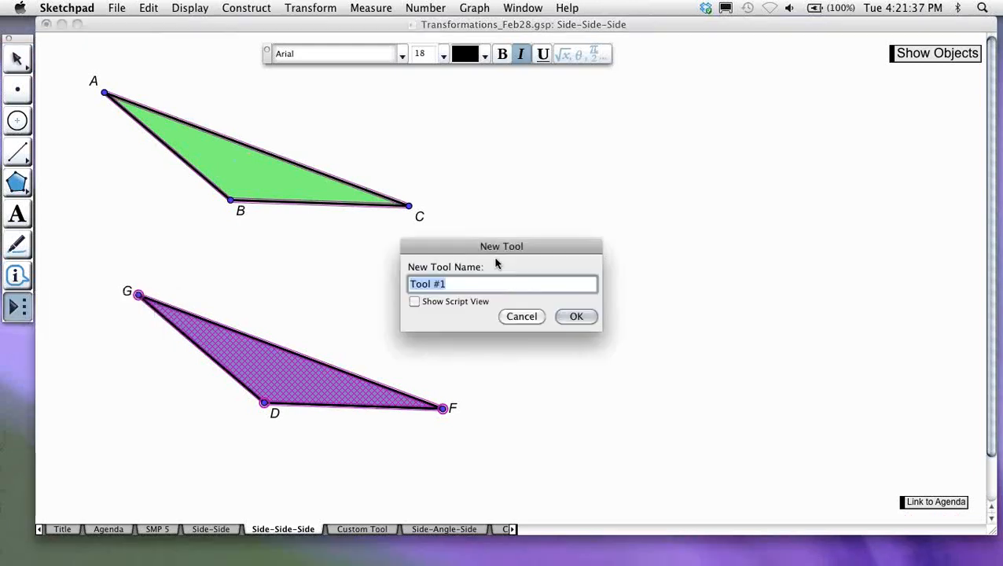
pyautogui.write('SSS Triangle')
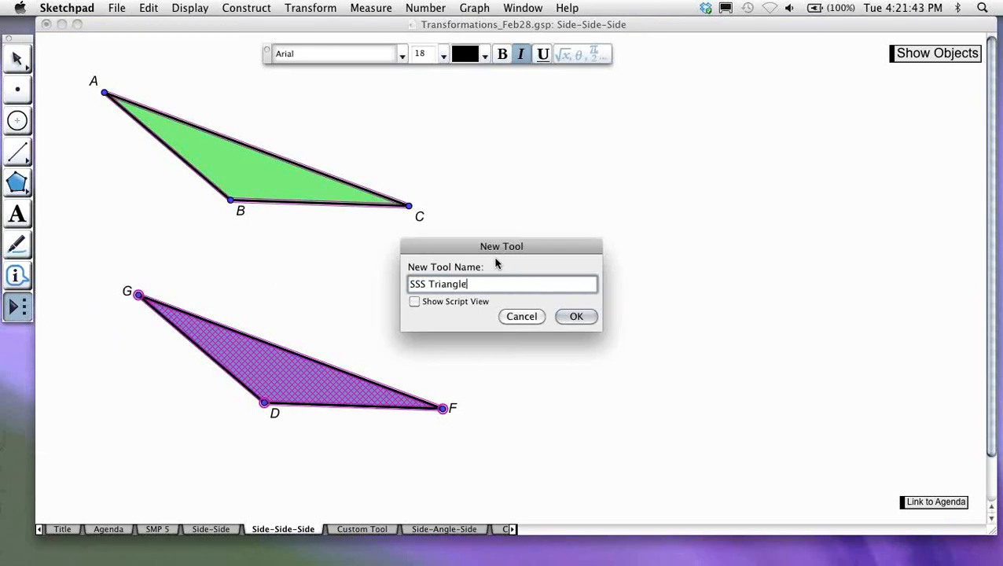
pyautogui.click(572, 315)
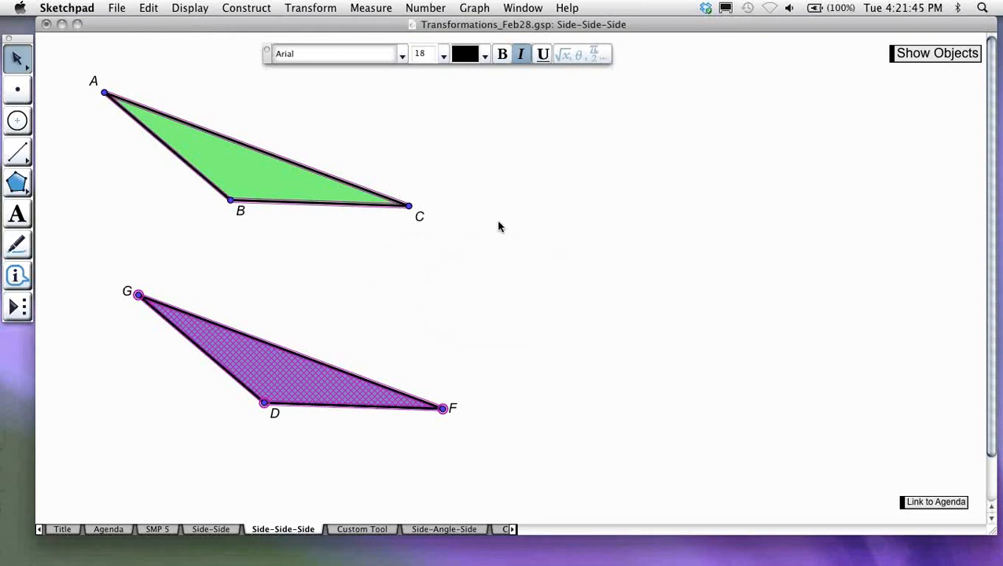
# Step: Construct another triangle beside triangle ABC with the SSS Triangle custom tool, using the three sides of ABC
pyautogui.click(511, 264)
pyautogui.click(18, 309)
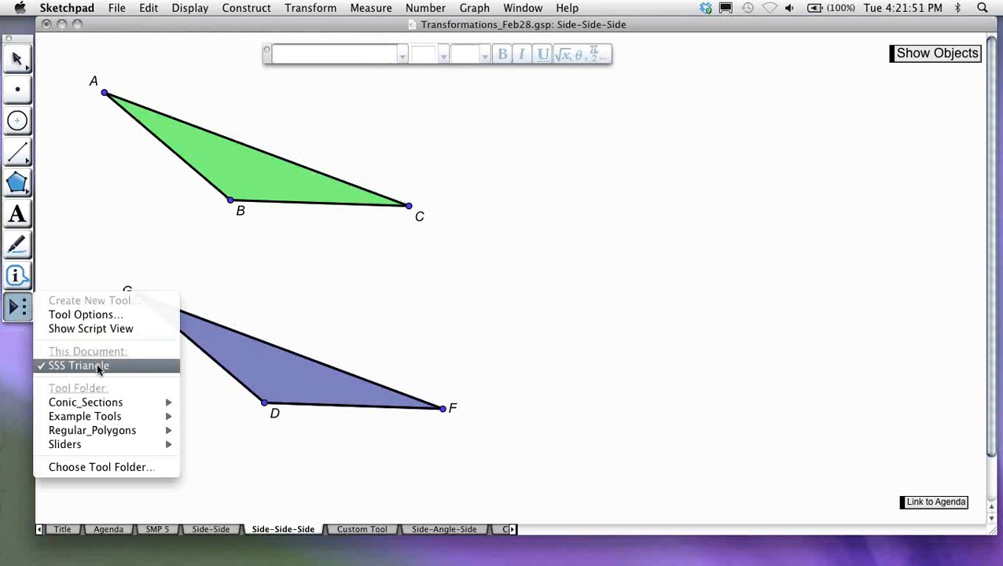
pyautogui.click(98, 367)
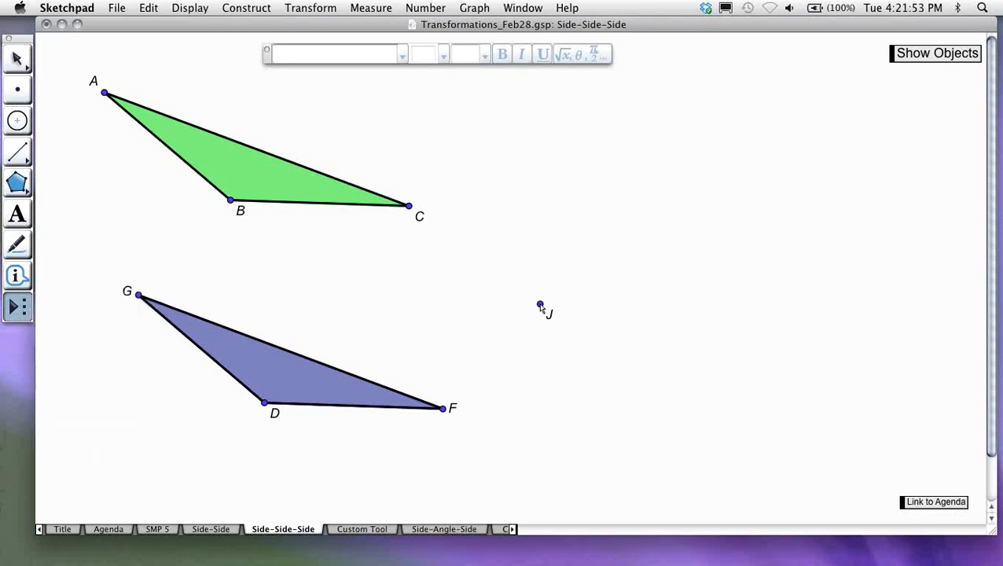
pyautogui.click(332, 206)
pyautogui.click(262, 158)
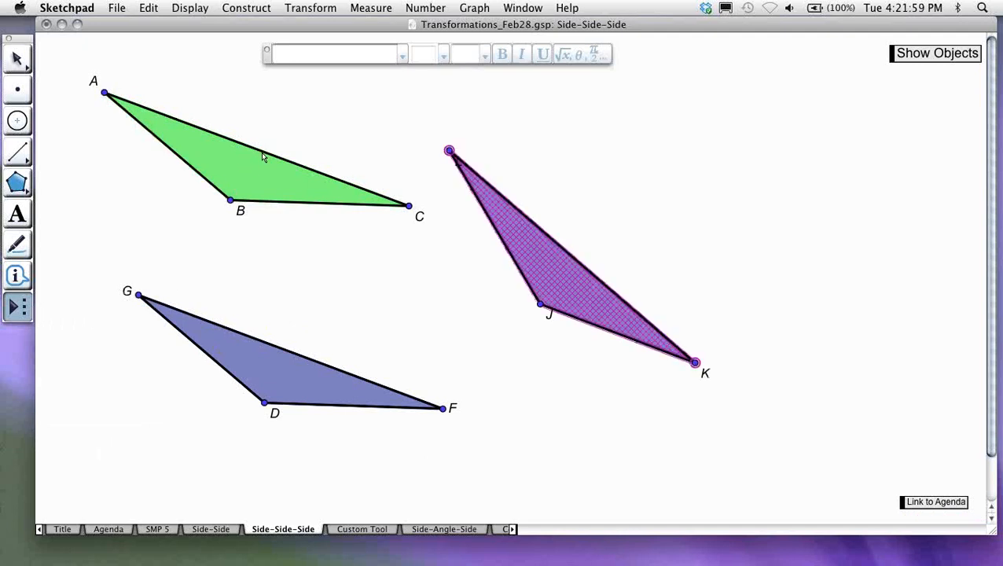
# Step: Move and rotate triangle JKL to the right of triangle ABC, with J above the nearly horizontal side KL
pyautogui.click(19, 58)
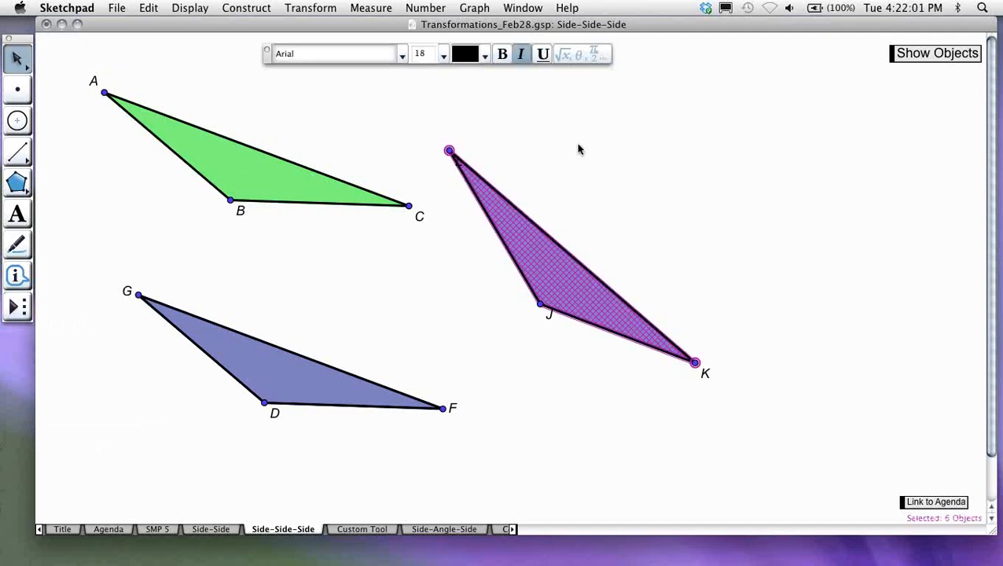
pyautogui.click(521, 154)
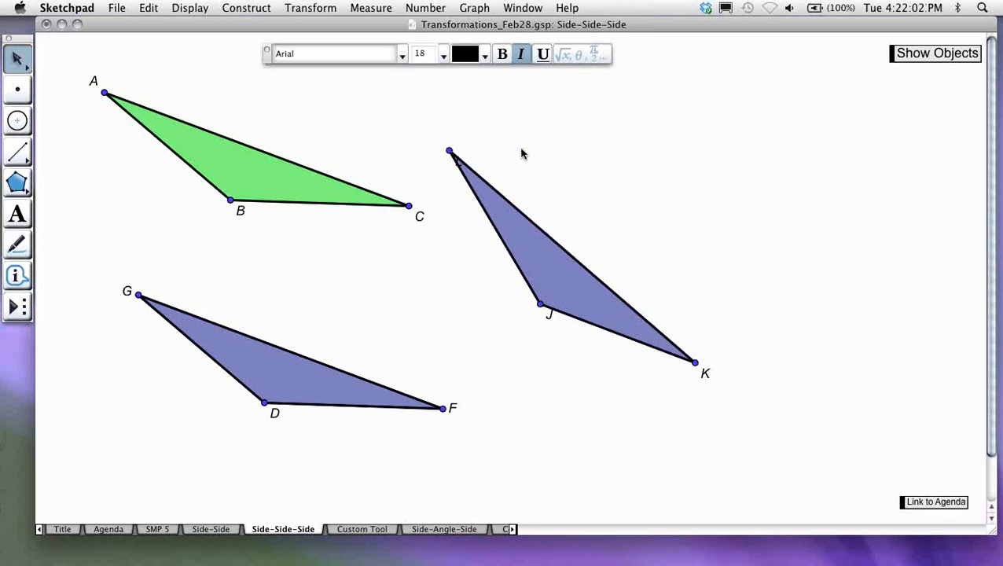
pyautogui.moveTo(449, 150); pyautogui.dragTo(523, 127)
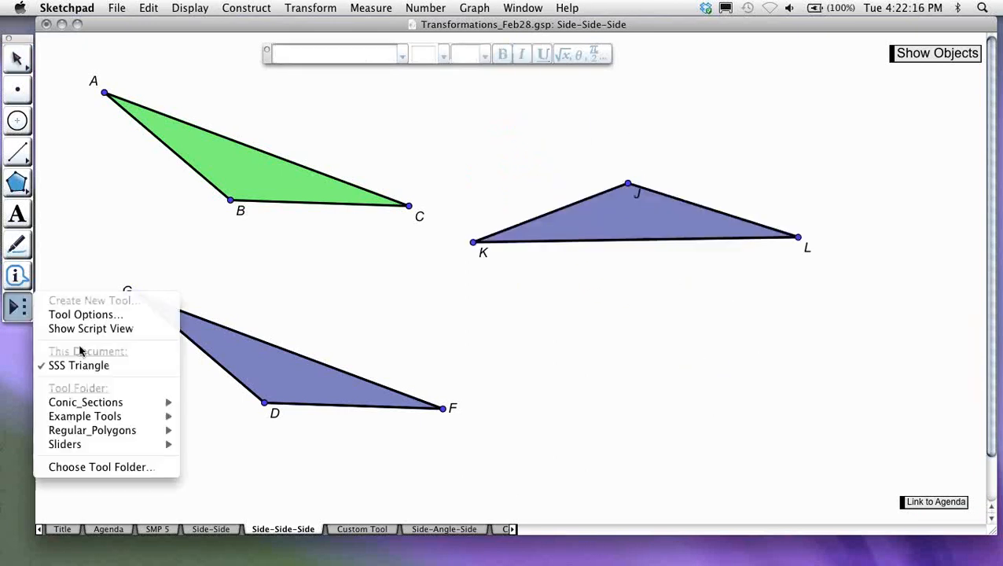
pyautogui.click(389, 283)
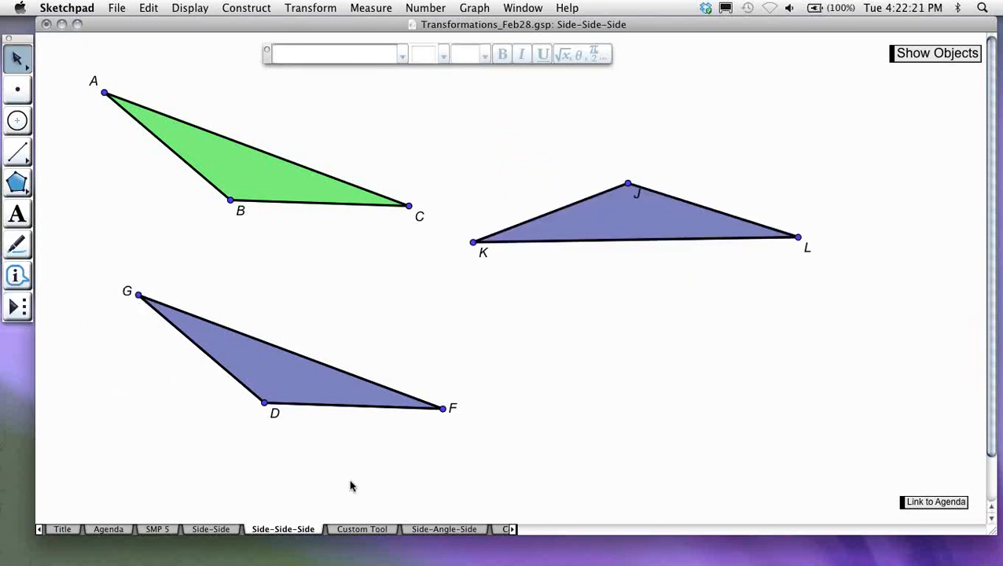
# Step: On the Custom Tool page, construct a triangle from the three separate segments with the SSS Triangle tool
pyautogui.click(361, 529)
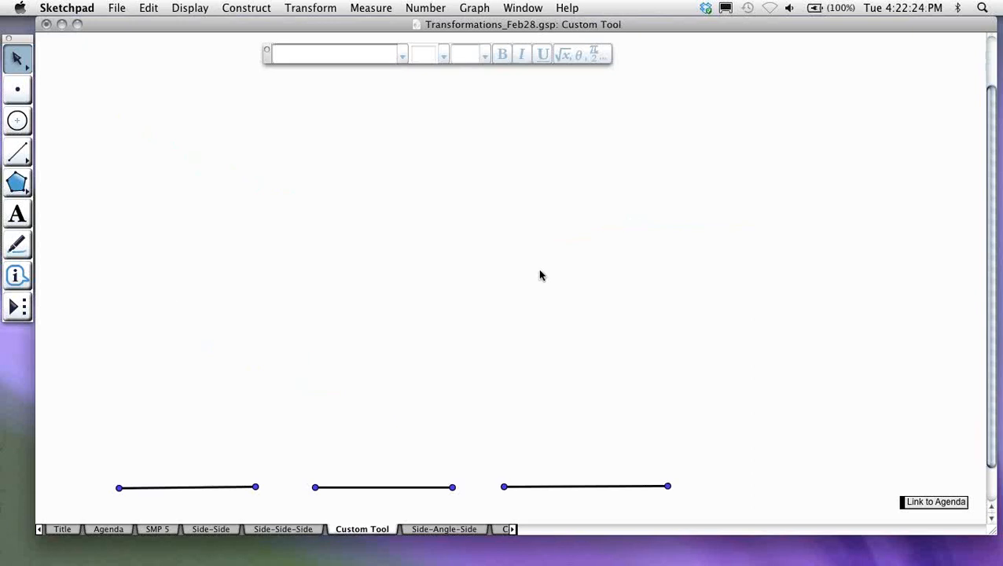
pyautogui.click(17, 309)
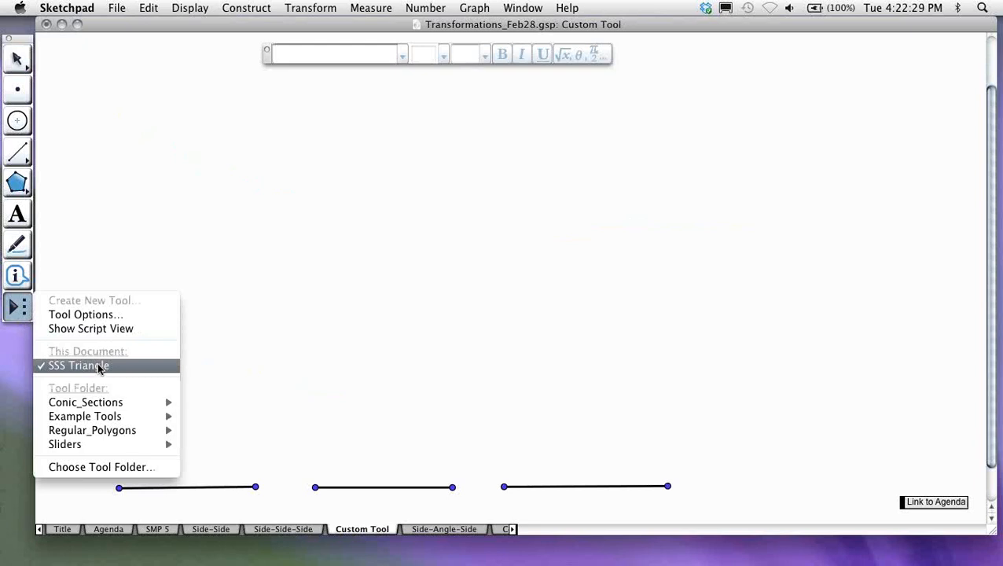
pyautogui.click(100, 367)
pyautogui.click(268, 302)
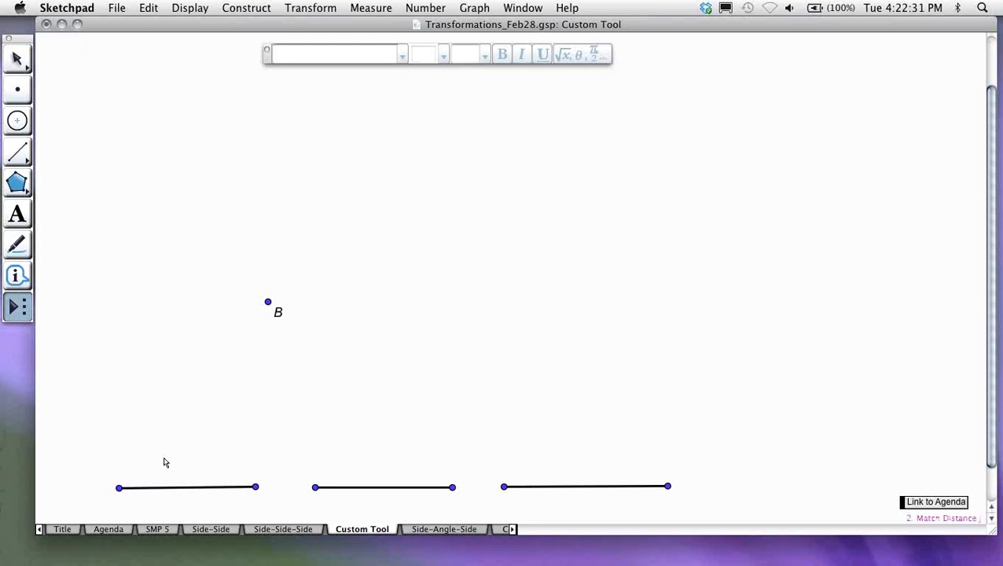
pyautogui.click(167, 487)
pyautogui.click(331, 488)
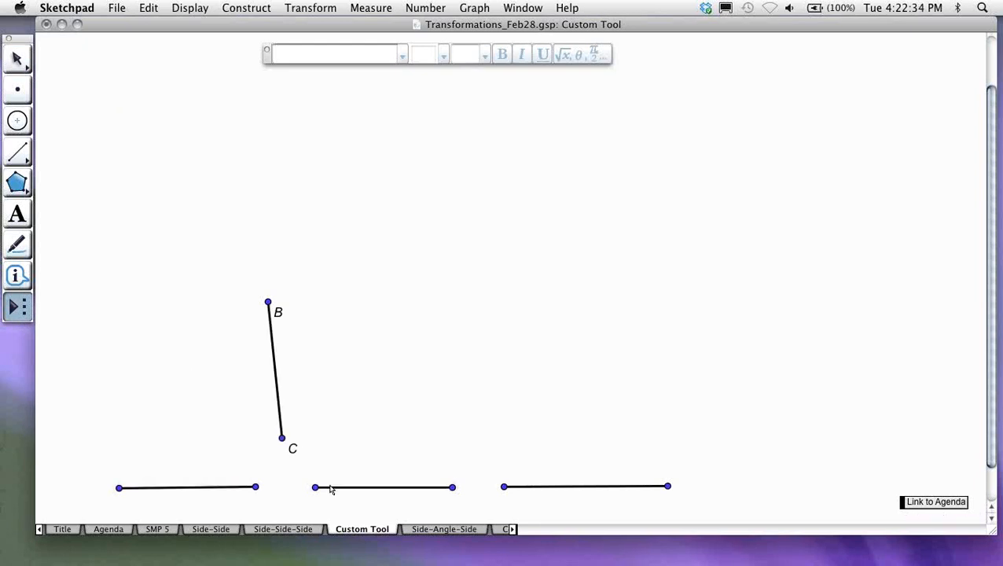
pyautogui.click(537, 487)
pyautogui.press('Escape')
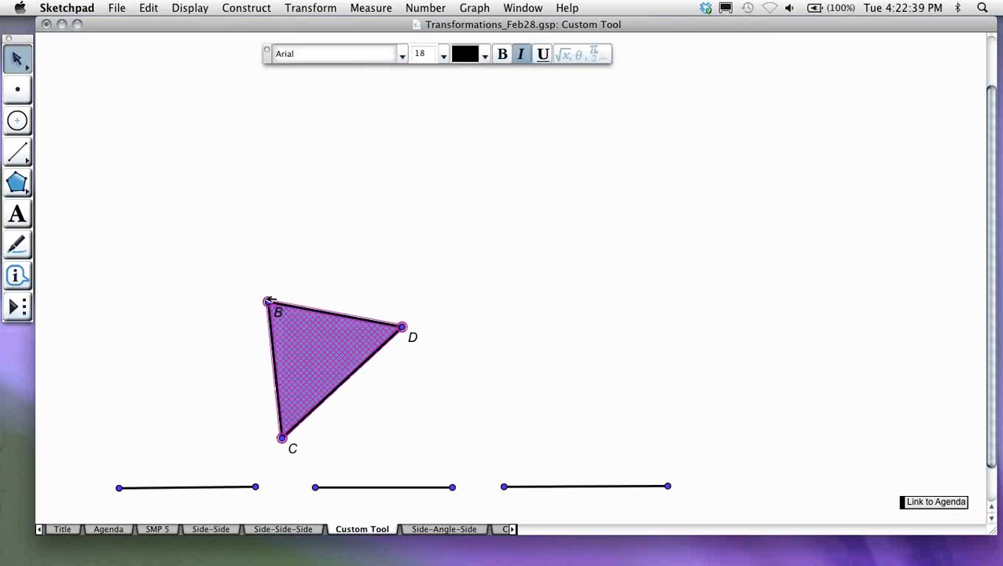
# Step: Move and rotate triangle BCD above the first two segments, with B on top and side CD nearly horizontal
pyautogui.moveTo(269, 301); pyautogui.dragTo(425, 226)
pyautogui.press('Escape')
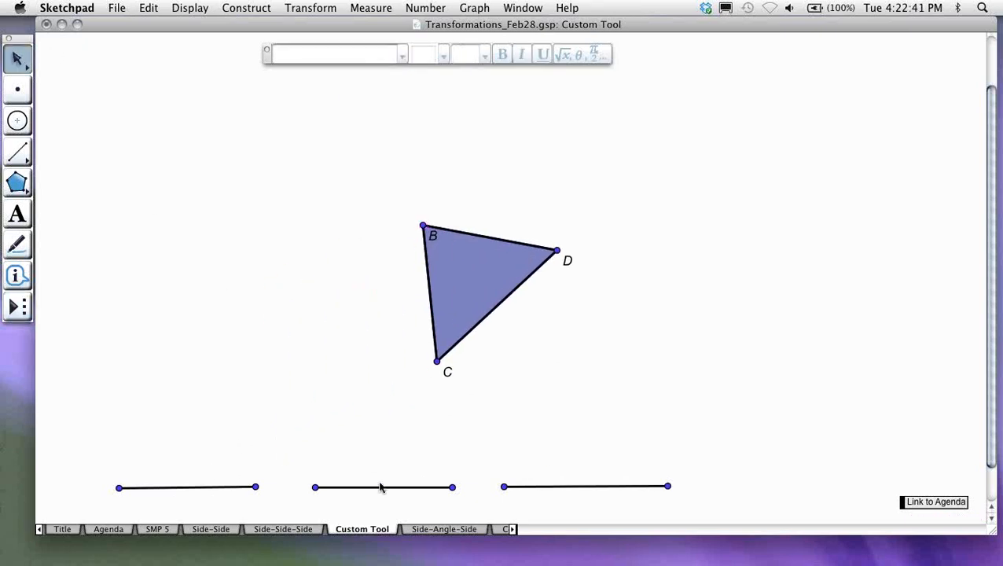
pyautogui.moveTo(437, 361); pyautogui.dragTo(239, 251)
pyautogui.click(494, 299)
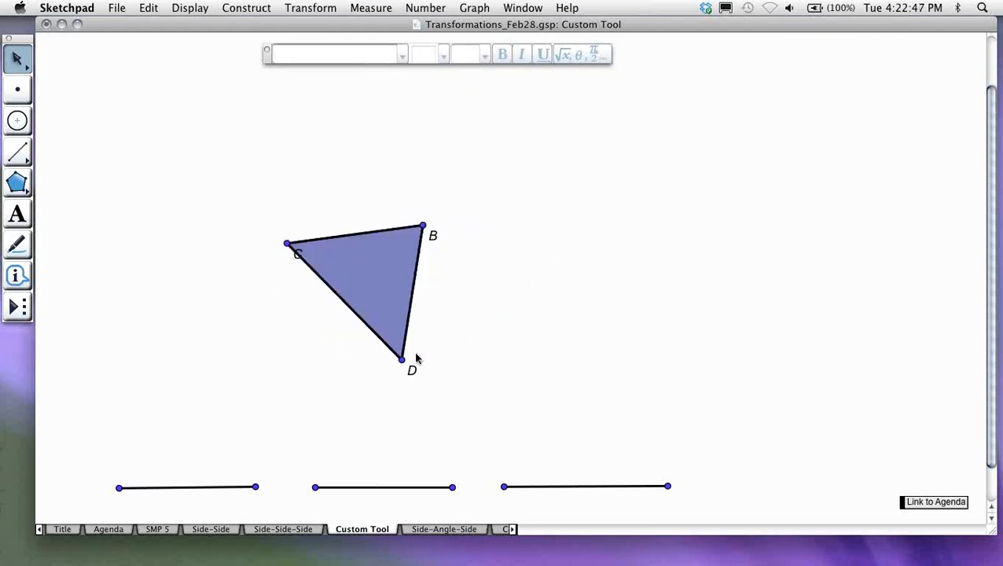
pyautogui.moveTo(403, 359)
pyautogui.mouseDown()
pyautogui.moveTo(462, 367)
pyautogui.moveTo(413, 374)
pyautogui.mouseUp()
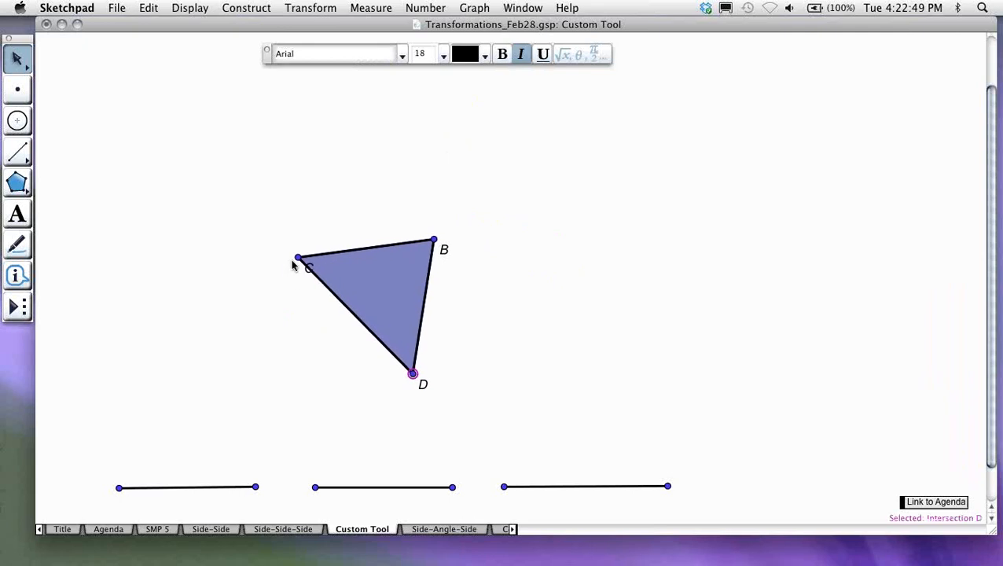
pyautogui.moveTo(299, 261); pyautogui.dragTo(339, 363)
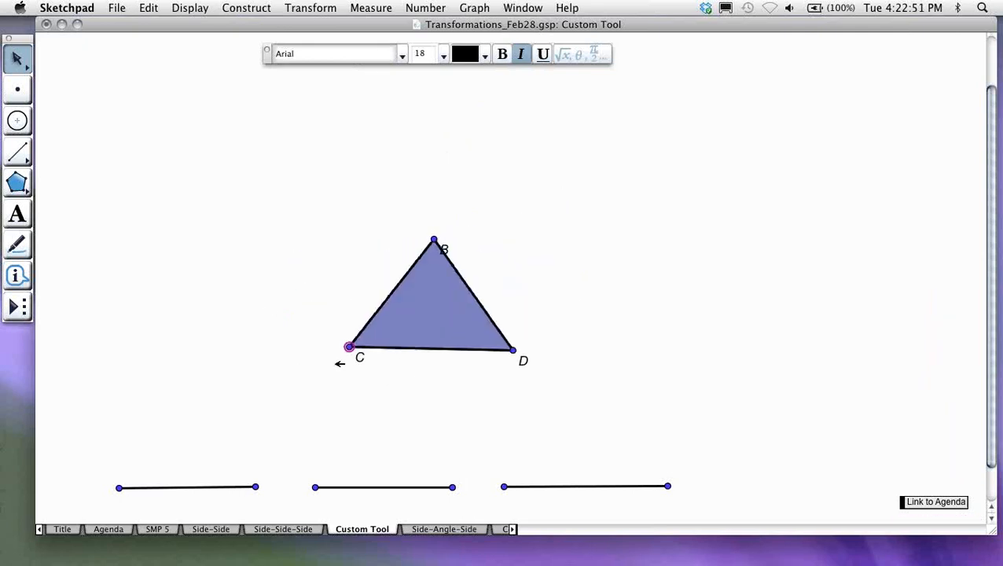
pyautogui.moveTo(435, 239); pyautogui.dragTo(307, 227)
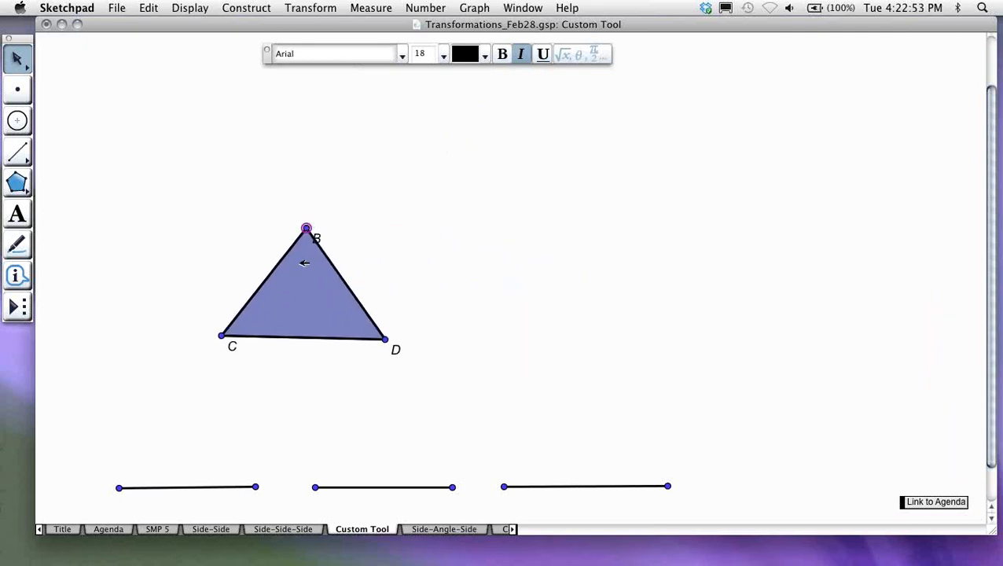
pyautogui.moveTo(294, 276); pyautogui.dragTo(240, 278)
# Step: Lengthen the third segment by moving its right endpoint outward, and shorten the middle segment slightly
pyautogui.click(405, 273)
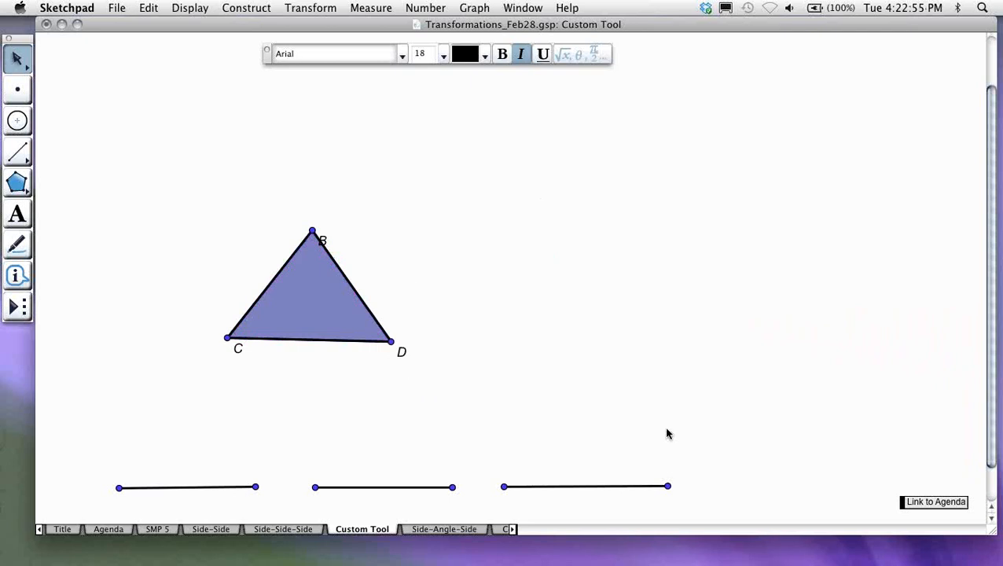
pyautogui.moveTo(669, 486); pyautogui.dragTo(706, 486)
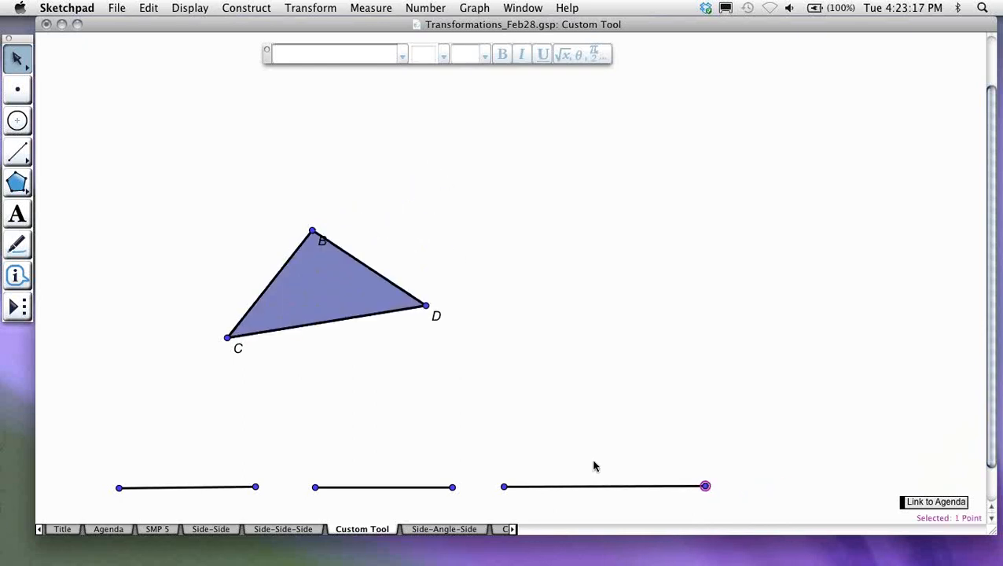
pyautogui.moveTo(452, 487)
pyautogui.mouseDown()
pyautogui.moveTo(341, 486)
pyautogui.moveTo(450, 488)
pyautogui.mouseUp()
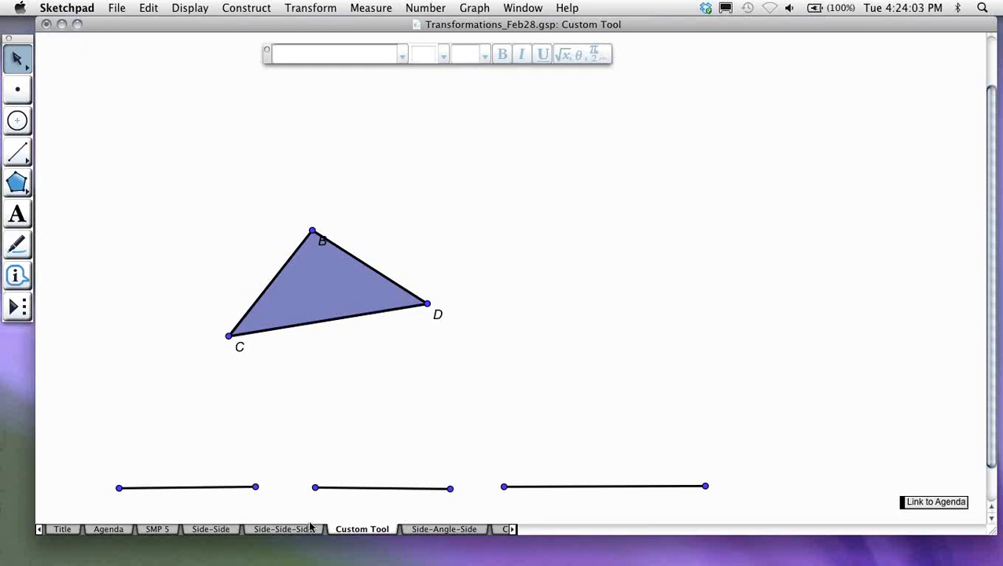
# Step: On the Side-Side-Side page, measure the lengths of all three sides of triangles ABC and DGF
pyautogui.click(281, 529)
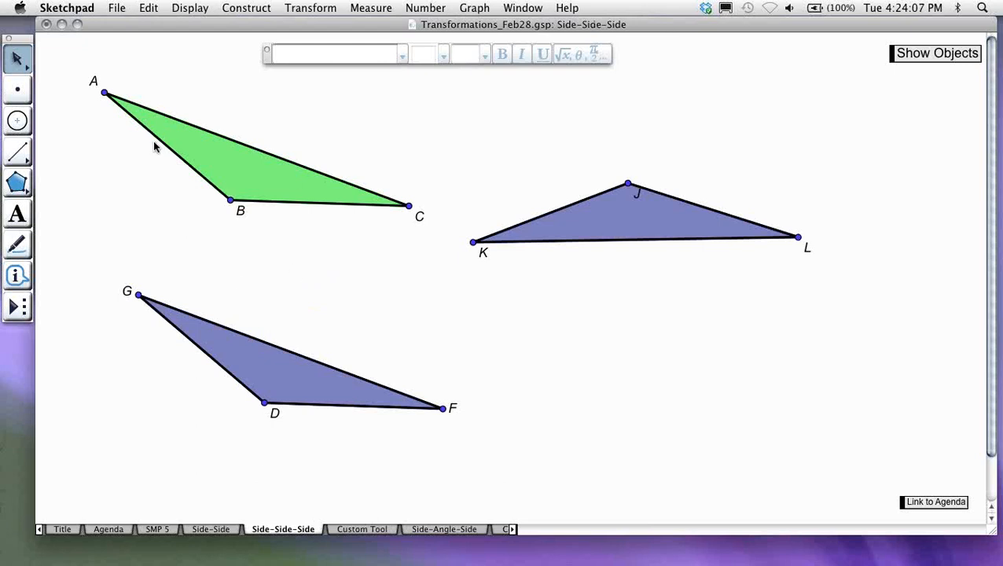
pyautogui.click(192, 165)
pyautogui.click(291, 202)
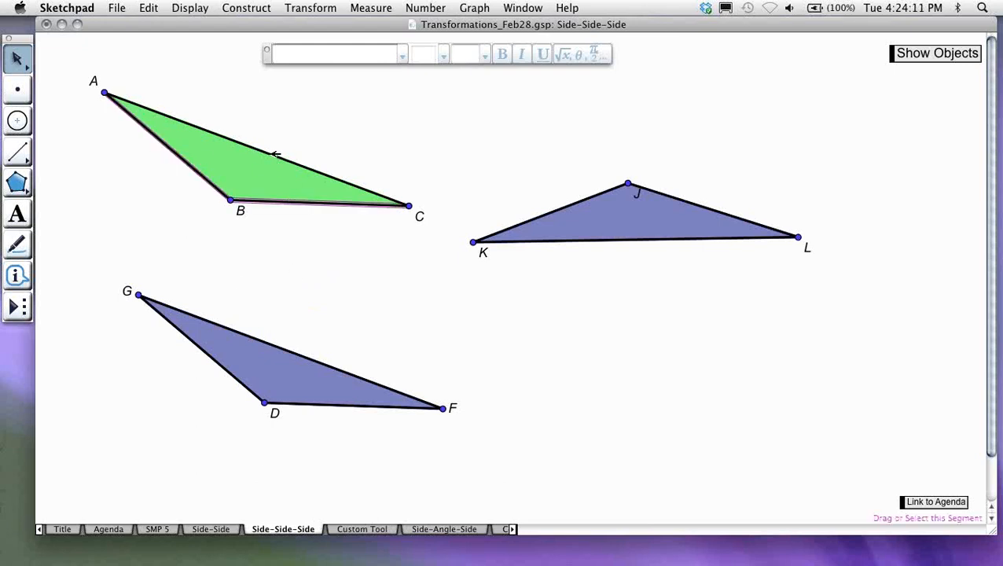
pyautogui.click(276, 155)
pyautogui.click(210, 352)
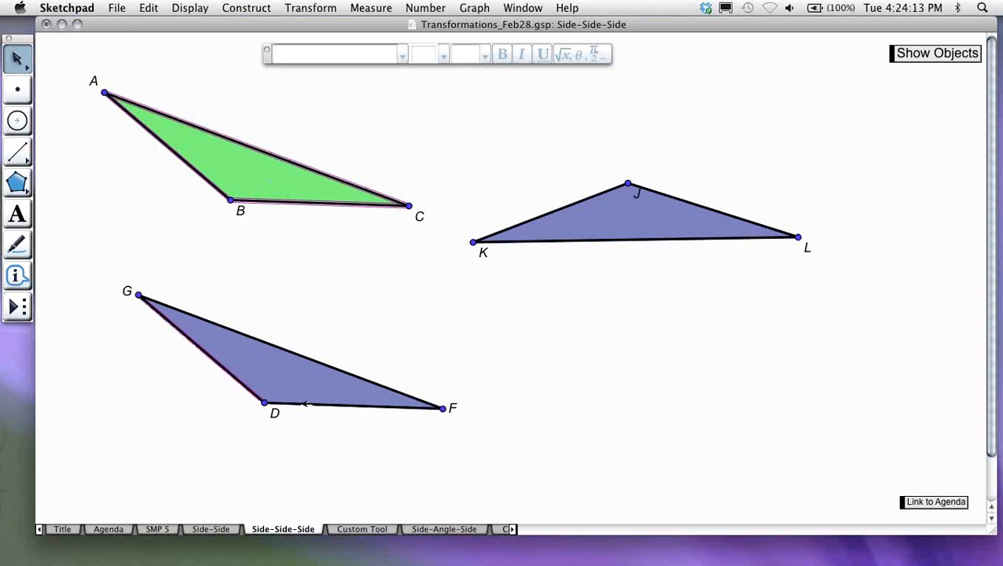
pyautogui.click(306, 404)
pyautogui.click(316, 359)
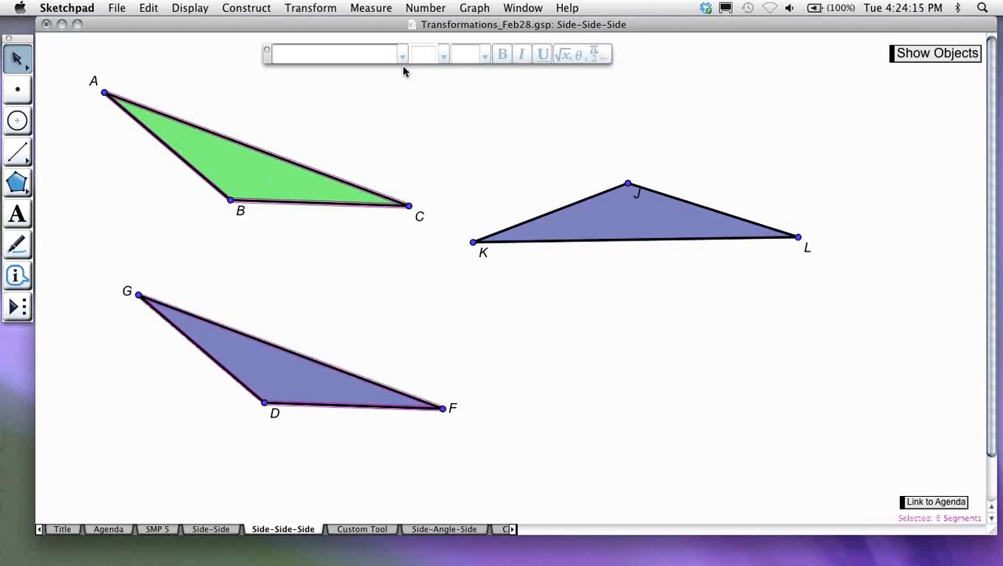
pyautogui.click(373, 8)
pyautogui.click(380, 26)
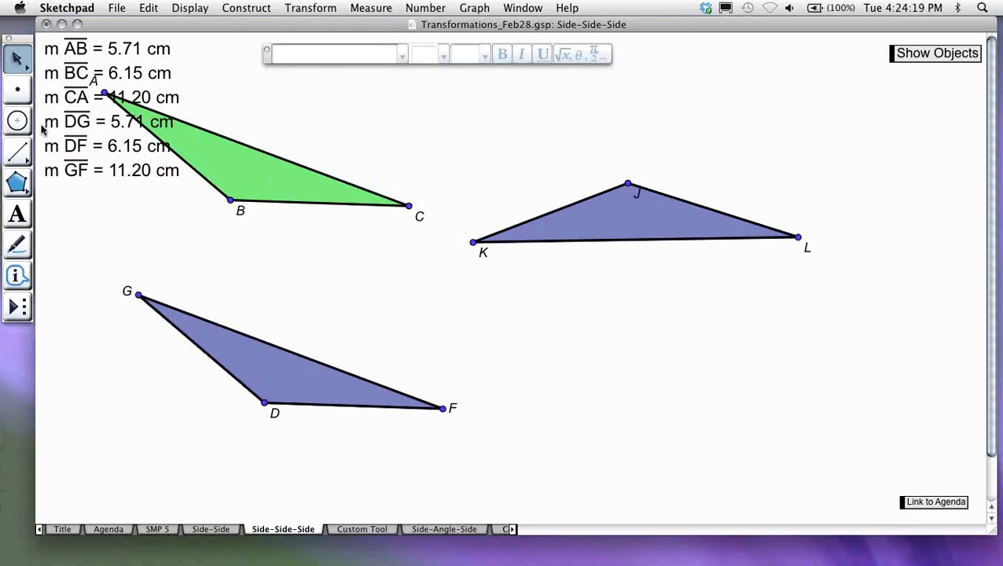
# Step: Place the three length measurements of triangle DGF beside its lower left, and move triangle ABC below its own measurements
pyautogui.moveTo(38, 116); pyautogui.dragTo(181, 182)
pyautogui.moveTo(100, 157)
pyautogui.mouseDown()
pyautogui.moveTo(90, 462)
pyautogui.moveTo(116, 438)
pyautogui.mouseUp()
pyautogui.click(99, 217)
pyautogui.moveTo(233, 148); pyautogui.dragTo(246, 211)
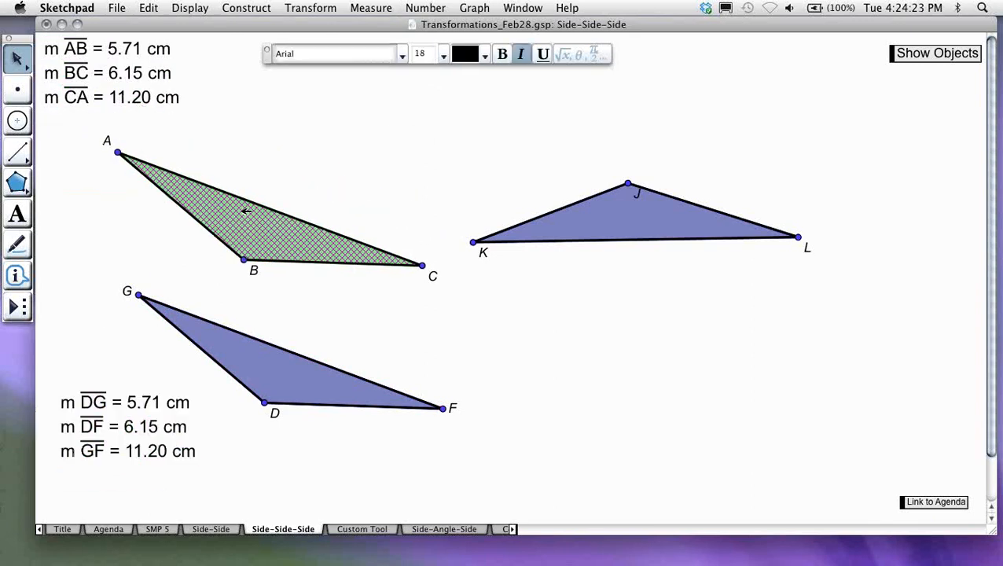
pyautogui.click(182, 165)
# Step: Reshape triangle ABC by moving vertex A around to compare the side lengths of both triangles
pyautogui.moveTo(118, 152)
pyautogui.mouseDown()
pyautogui.moveTo(179, 140)
pyautogui.moveTo(211, 119)
pyautogui.moveTo(111, 158)
pyautogui.mouseUp()
pyautogui.click(74, 117)
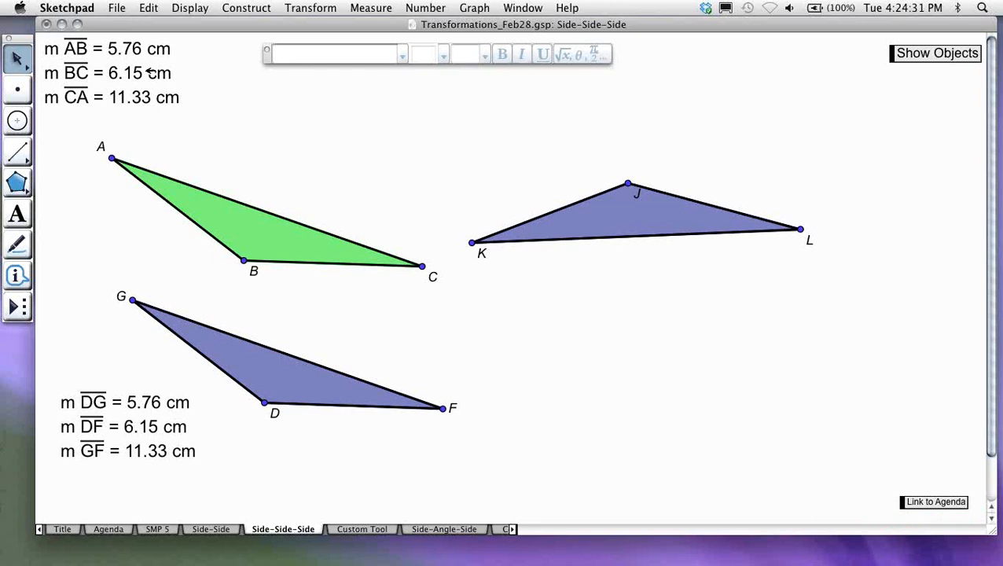
pyautogui.moveTo(113, 157); pyautogui.dragTo(175, 187)
pyautogui.click(157, 220)
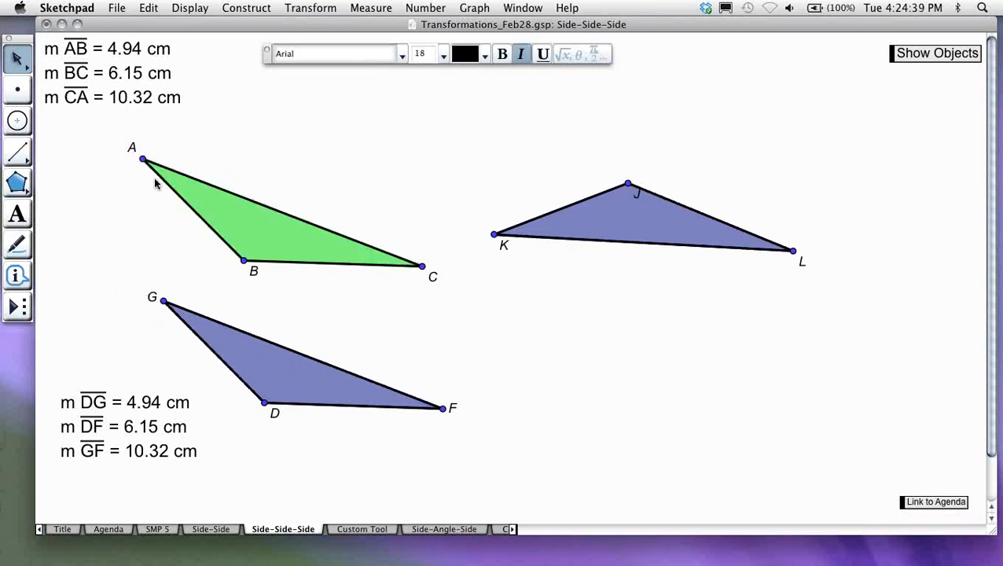
# Step: Measure angle BAC and place its measurement above triangle ABC, beside the side lengths
pyautogui.click(179, 191)
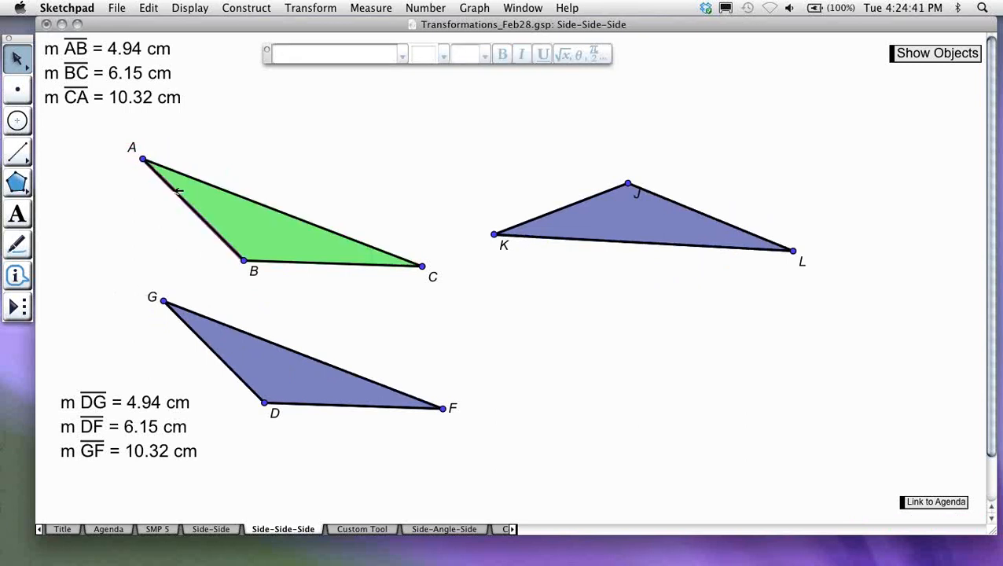
pyautogui.click(143, 158)
pyautogui.click(169, 169)
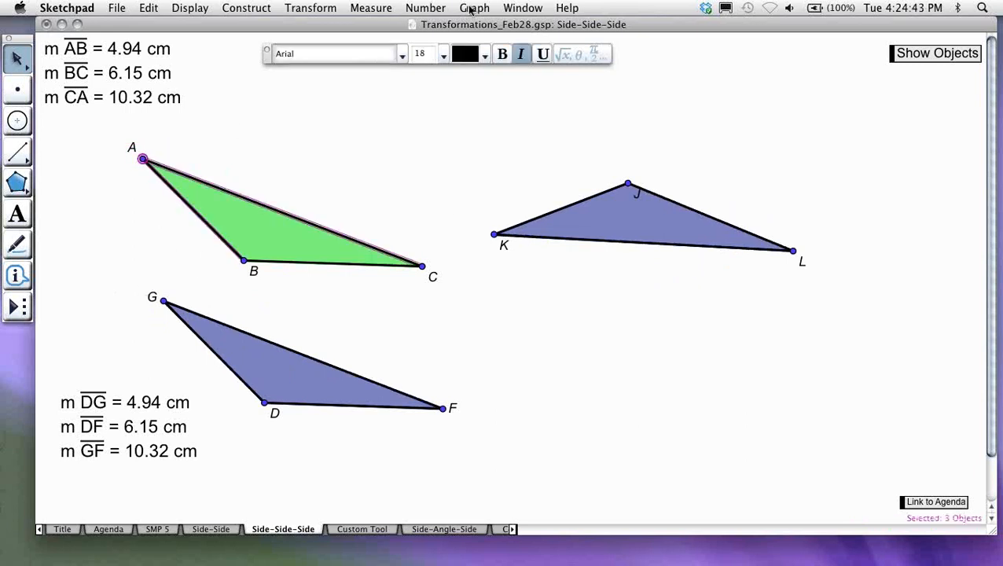
pyautogui.click(472, 8)
pyautogui.moveTo(369, 8)
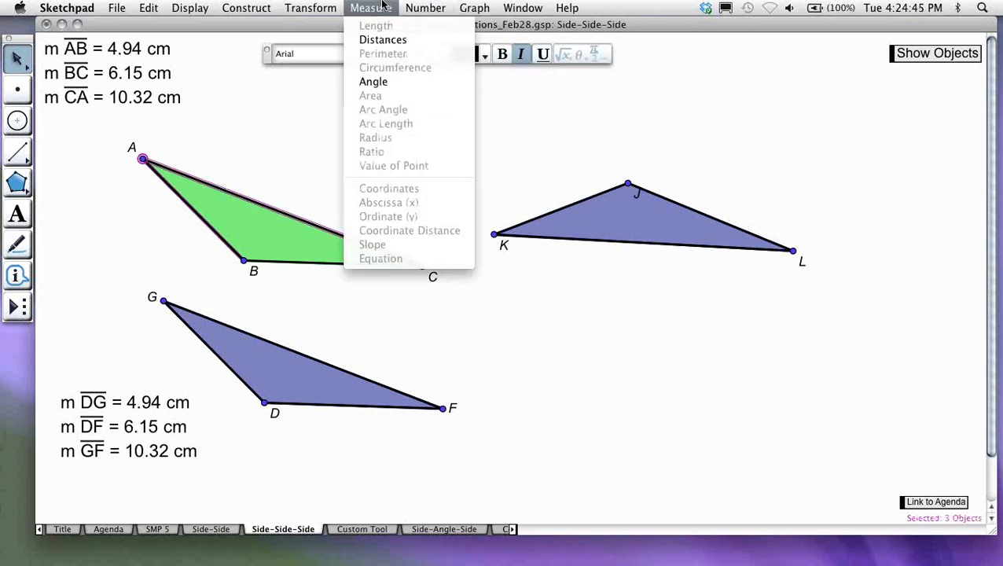
pyautogui.click(383, 82)
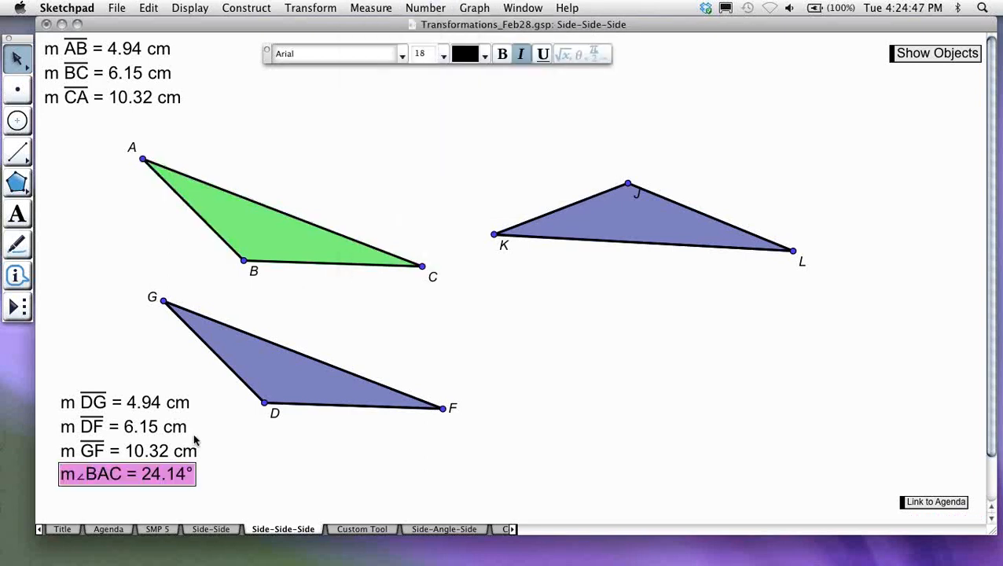
pyautogui.moveTo(181, 474); pyautogui.dragTo(338, 97)
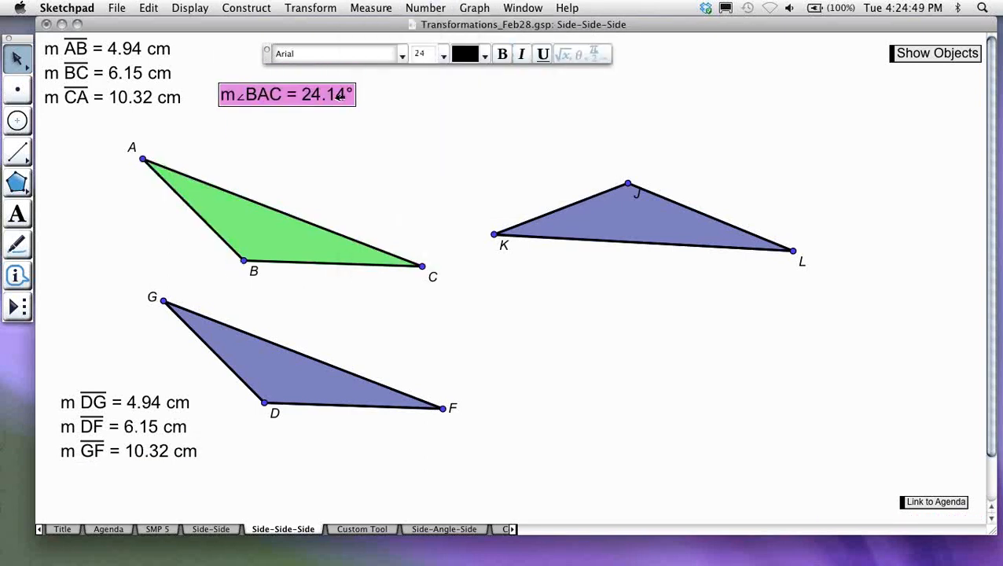
pyautogui.click(371, 140)
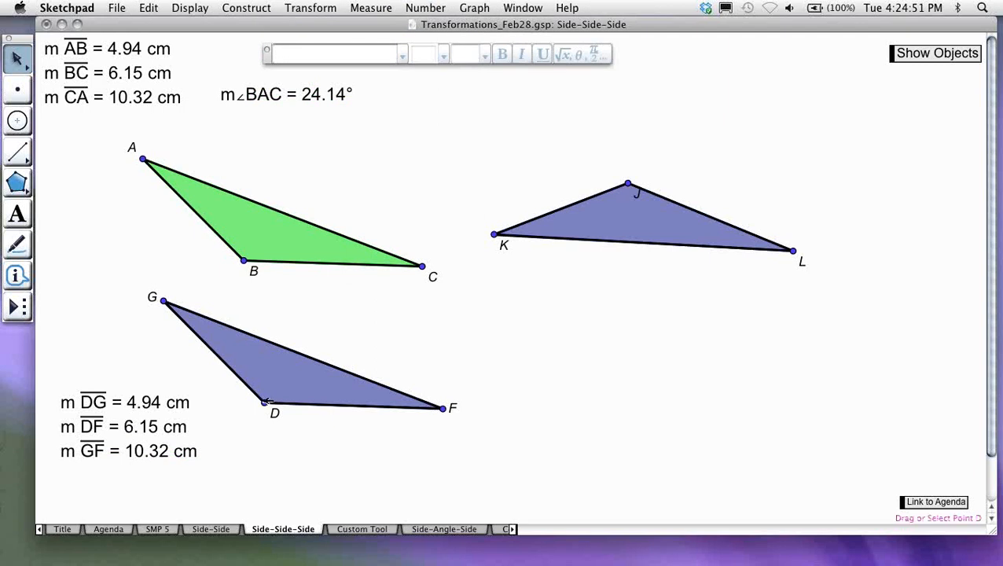
# Step: Measure angle DGF and place its measurement directly below the side lengths of triangle DGF
pyautogui.click(201, 335)
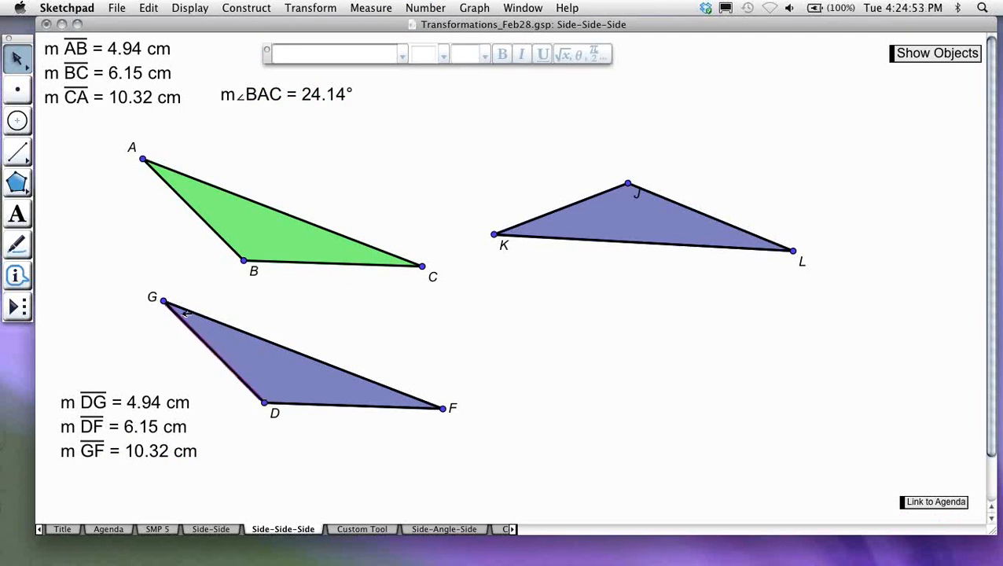
pyautogui.click(195, 313)
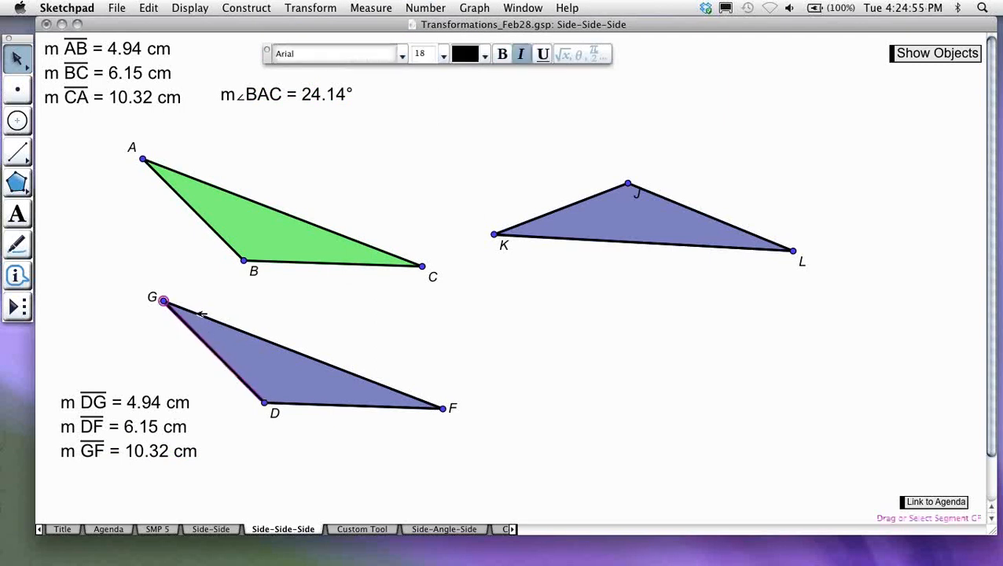
pyautogui.click(371, 8)
pyautogui.click(381, 83)
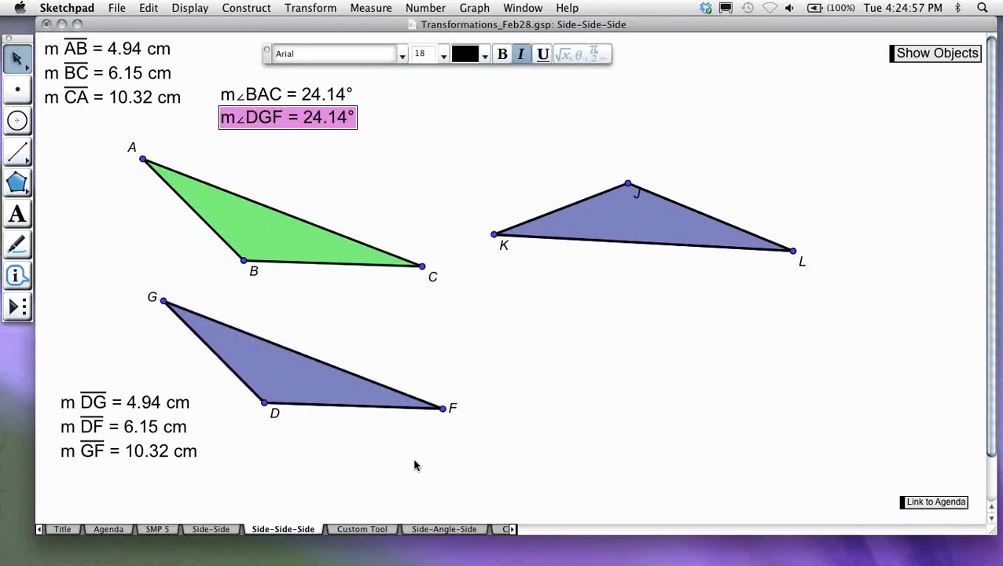
pyautogui.click(397, 150)
pyautogui.moveTo(320, 115); pyautogui.dragTo(161, 475)
pyautogui.click(343, 323)
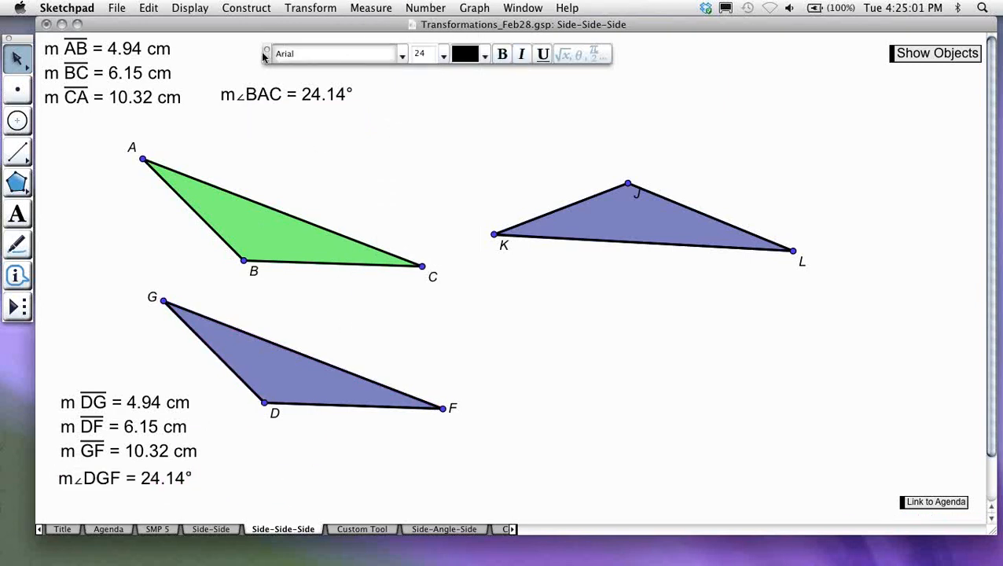
# Step: Place the angle BAC measurement under triangle ABC's side lengths, and move vertex A until angle BAC is about 70°
pyautogui.moveTo(254, 93); pyautogui.dragTo(160, 108)
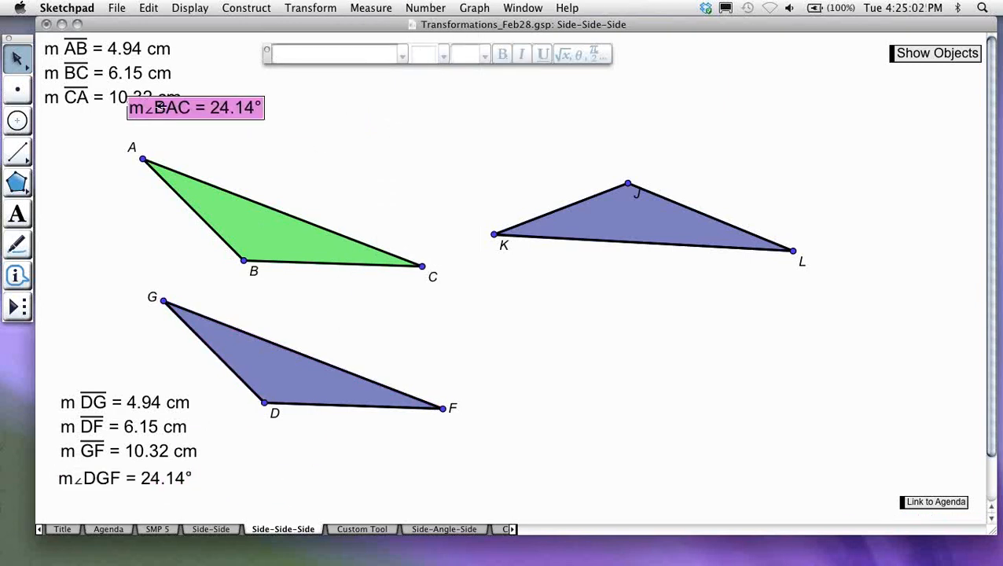
pyautogui.click(220, 122)
pyautogui.click(142, 159)
pyautogui.moveTo(175, 168); pyautogui.dragTo(286, 149)
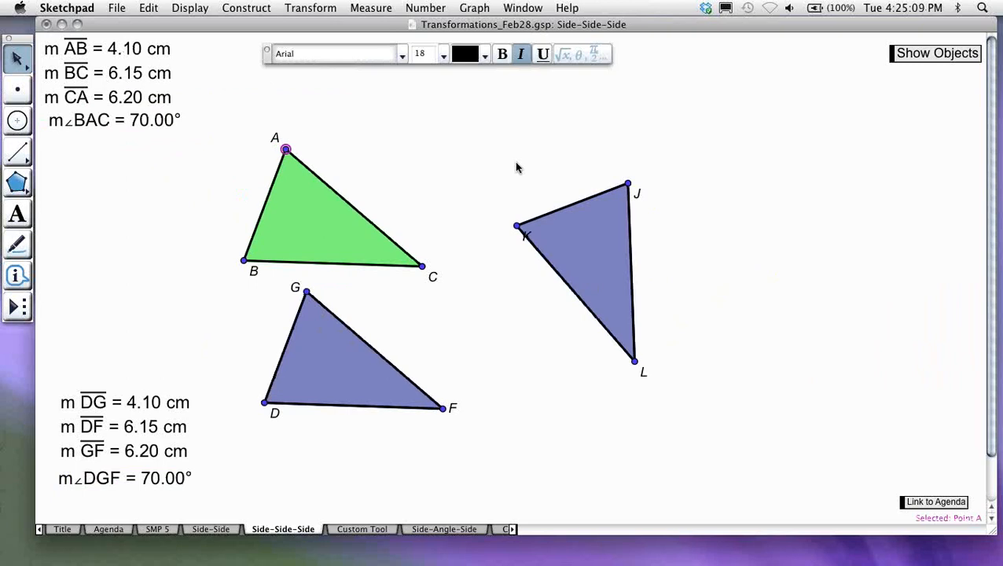
# Step: Hide the whole of triangle JKL and move vertex A until angle BAC is about 40°
pyautogui.moveTo(500, 146); pyautogui.dragTo(727, 403)
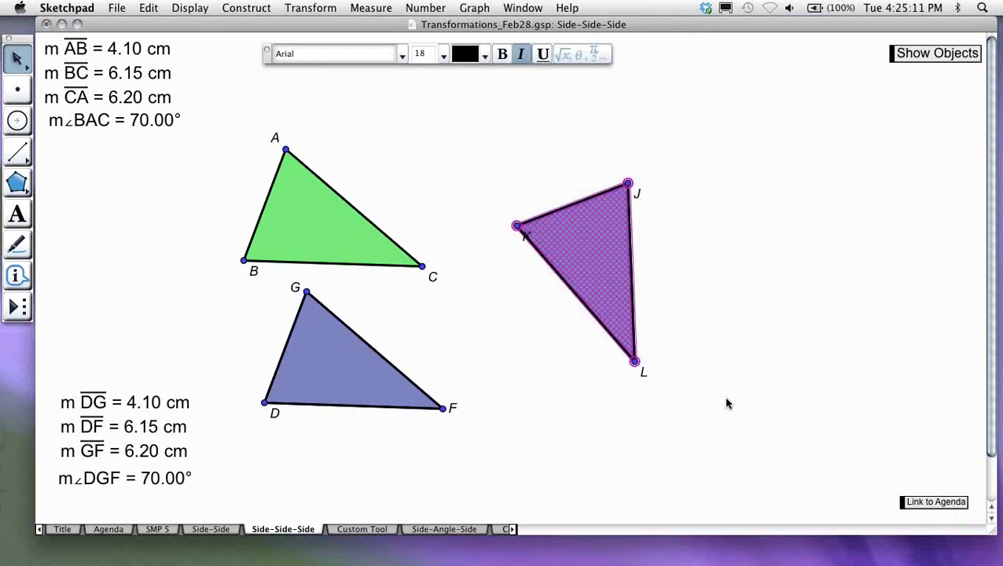
pyautogui.press('super+h')
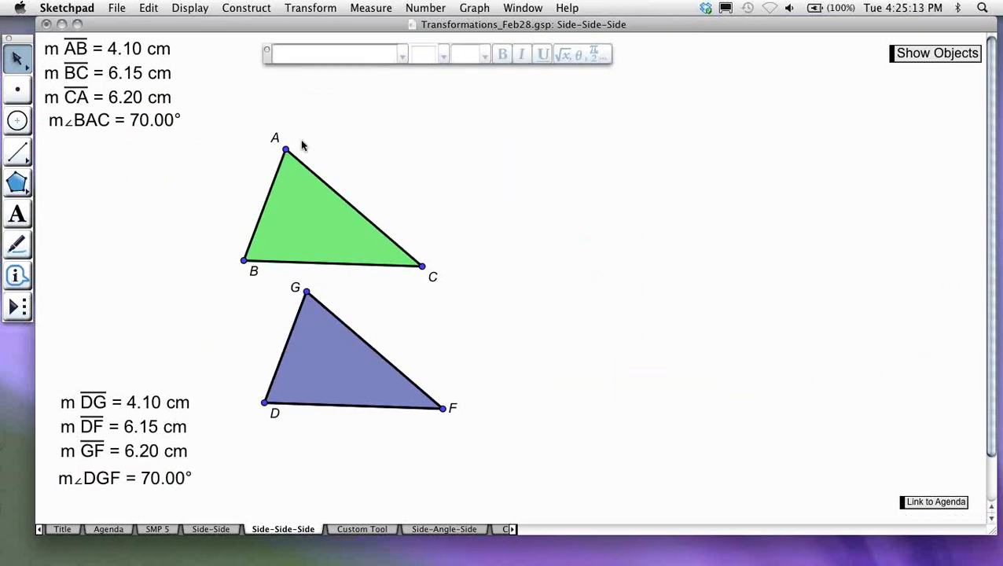
pyautogui.moveTo(287, 148)
pyautogui.mouseDown()
pyautogui.moveTo(350, 116)
pyautogui.moveTo(426, 121)
pyautogui.moveTo(198, 156)
pyautogui.mouseUp()
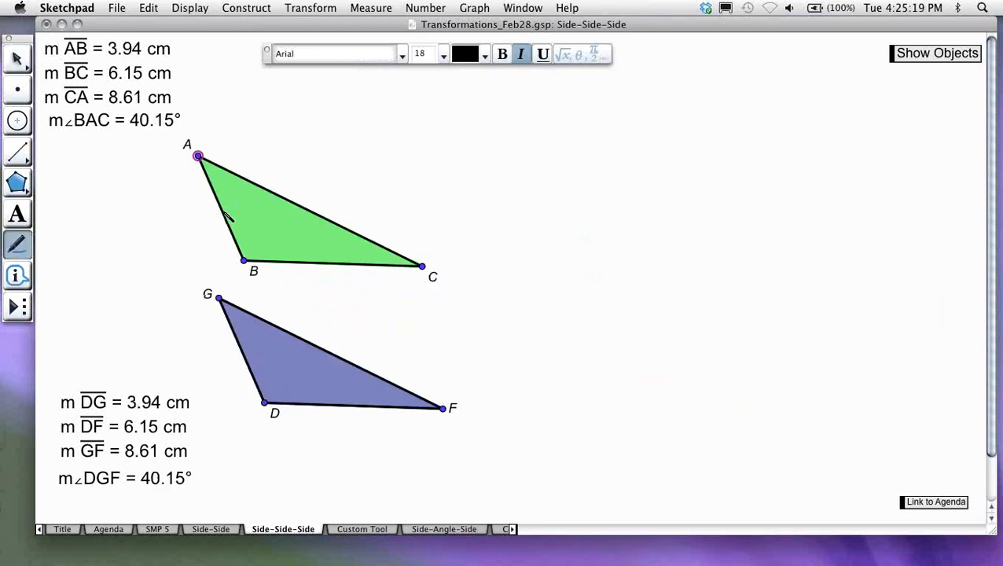
# Step: Mark the corresponding sides AB and DG with matching single tick marks
pyautogui.click(224, 212)
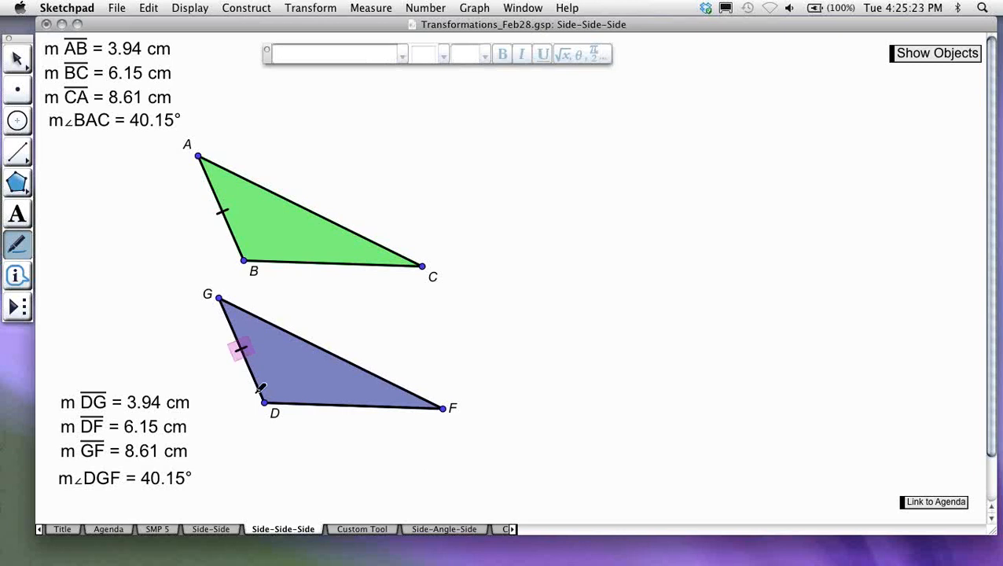
pyautogui.click(27, 55)
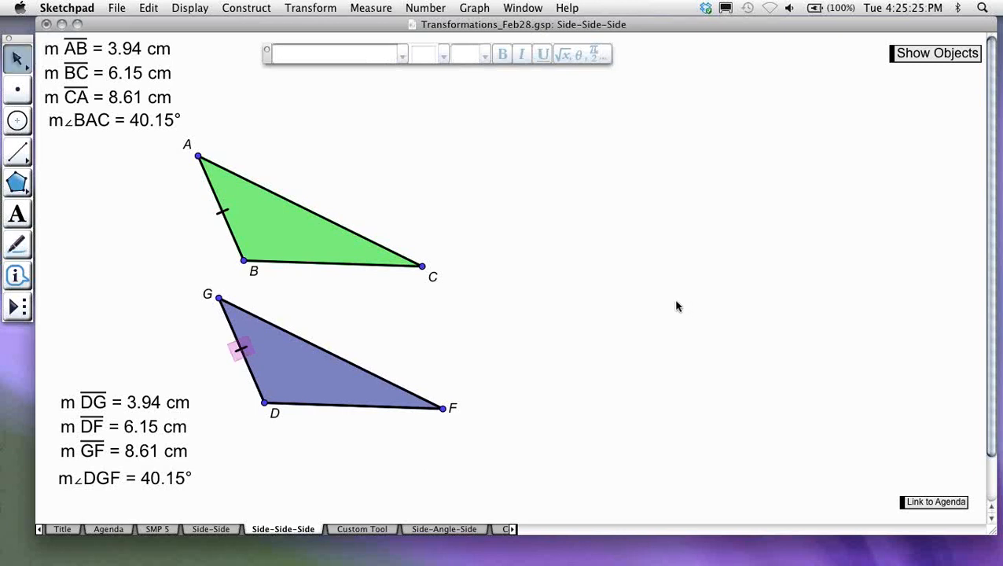
# Step: Go past the Custom Tool and Side-Angle-Side pages to Coordinate Geometry, and move the floating text palette off the caption's heading
pyautogui.click(368, 532)
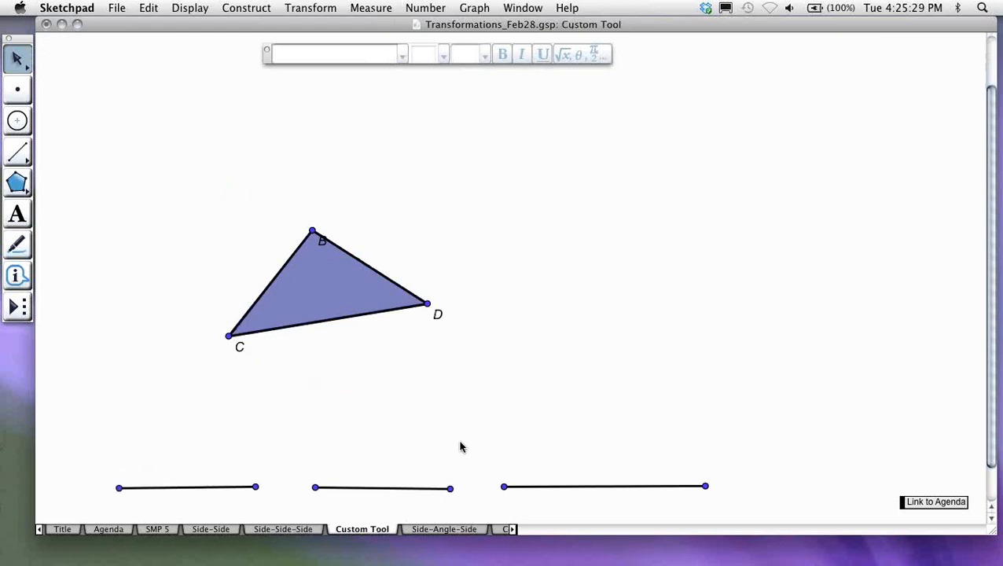
pyautogui.click(444, 530)
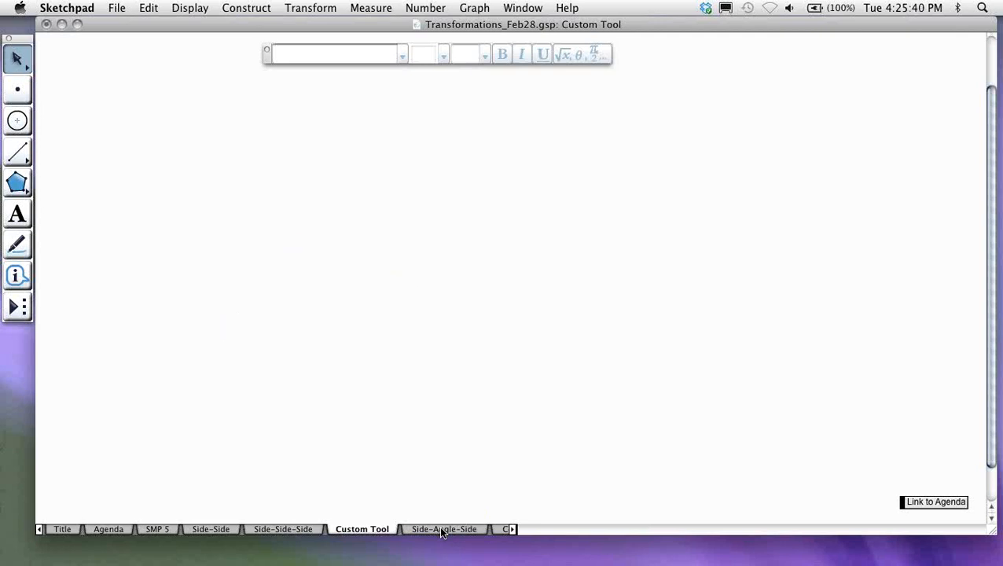
pyautogui.click(505, 529)
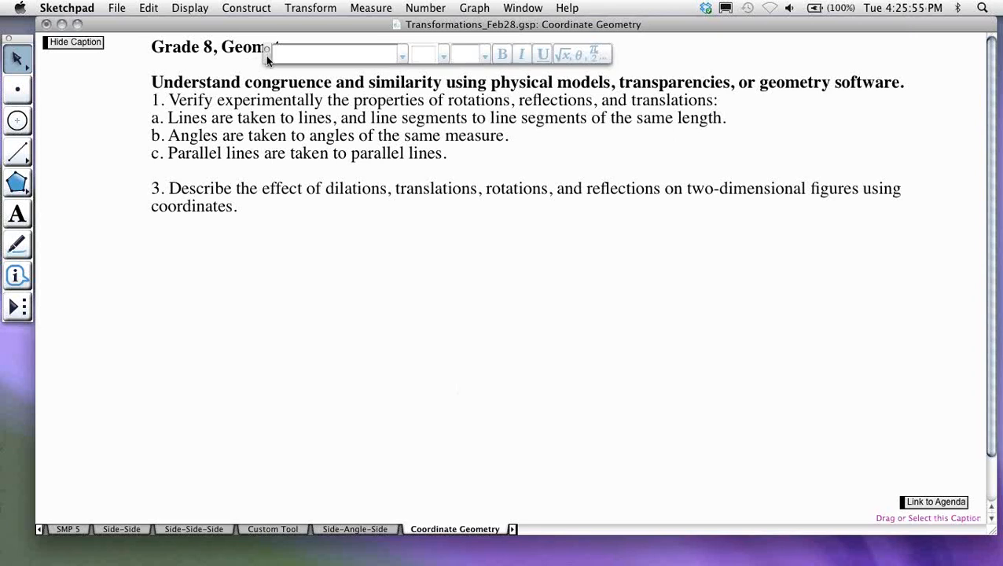
pyautogui.moveTo(268, 60); pyautogui.dragTo(578, 38)
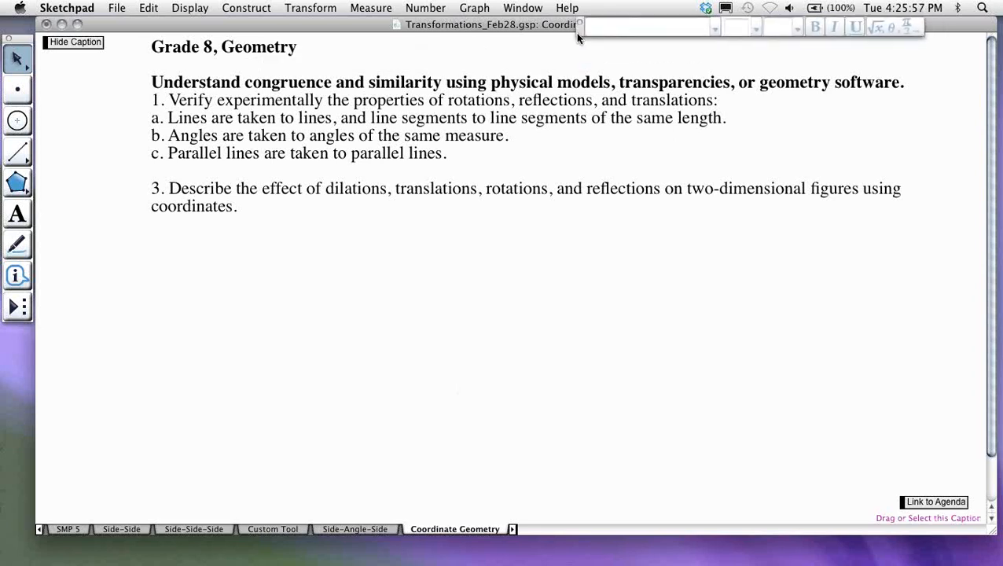